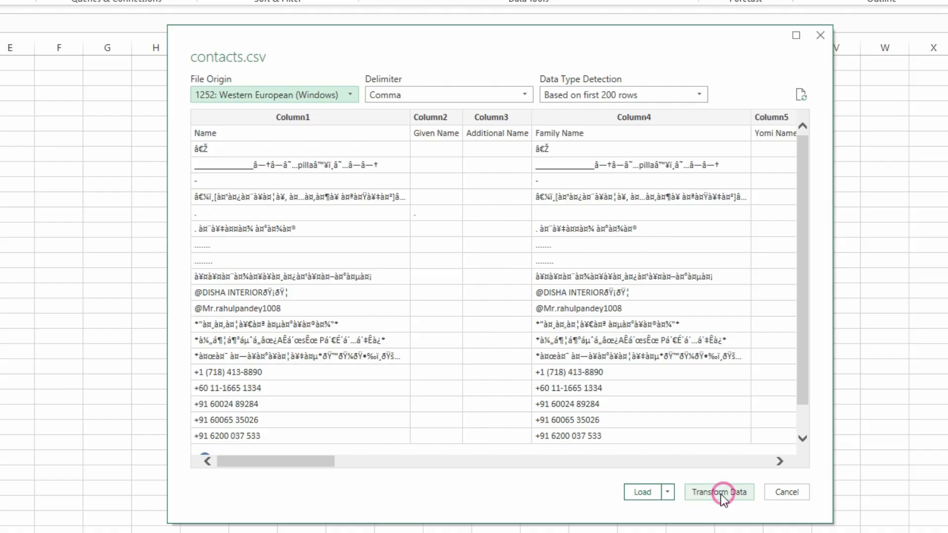
Choose Comma as the delimiter for contacts.csv and open the data in Power Query Editor for transformation.
left_click(423, 94)
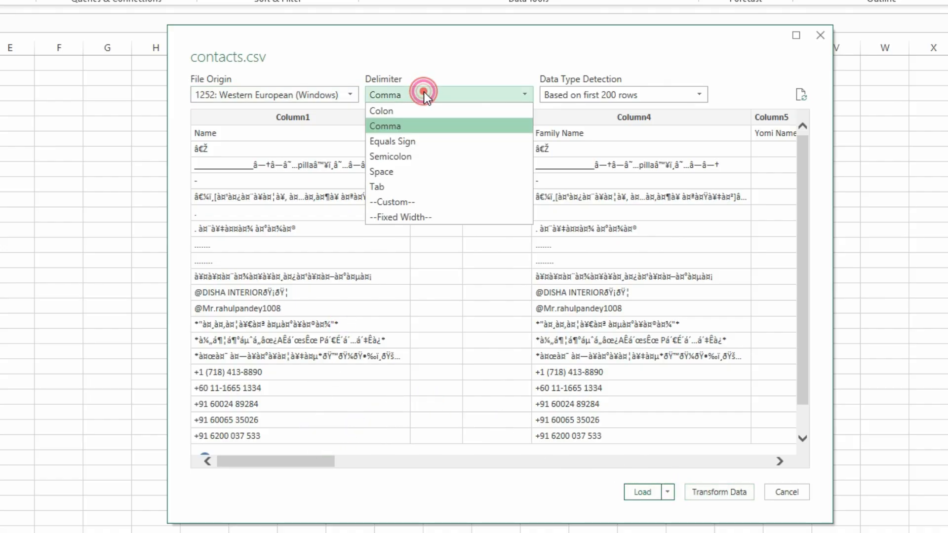
left_click(414, 128)
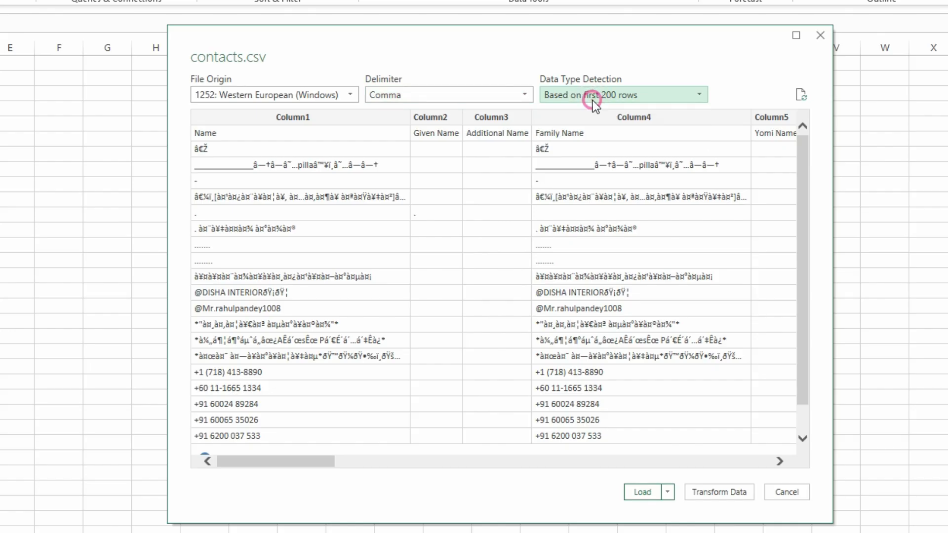
left_click(730, 491)
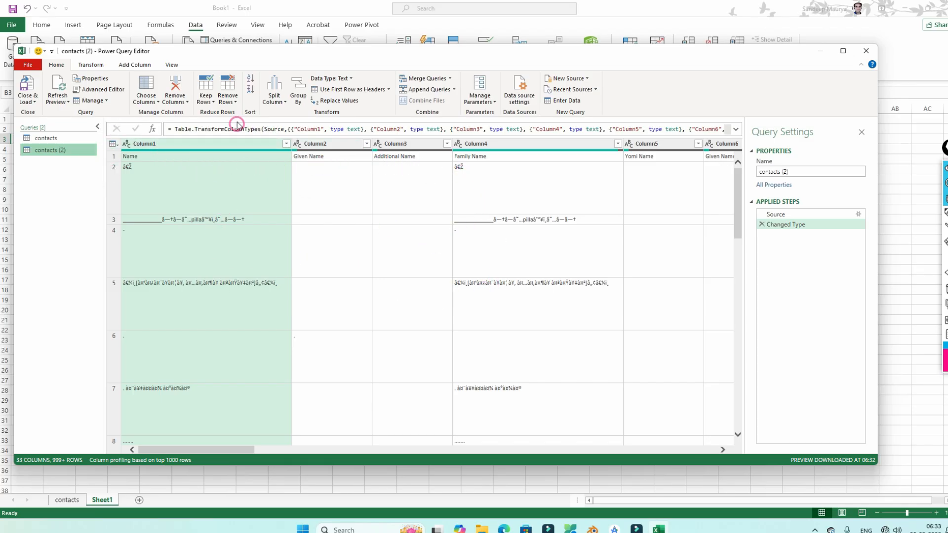
left_click(205, 97)
left_click(241, 113)
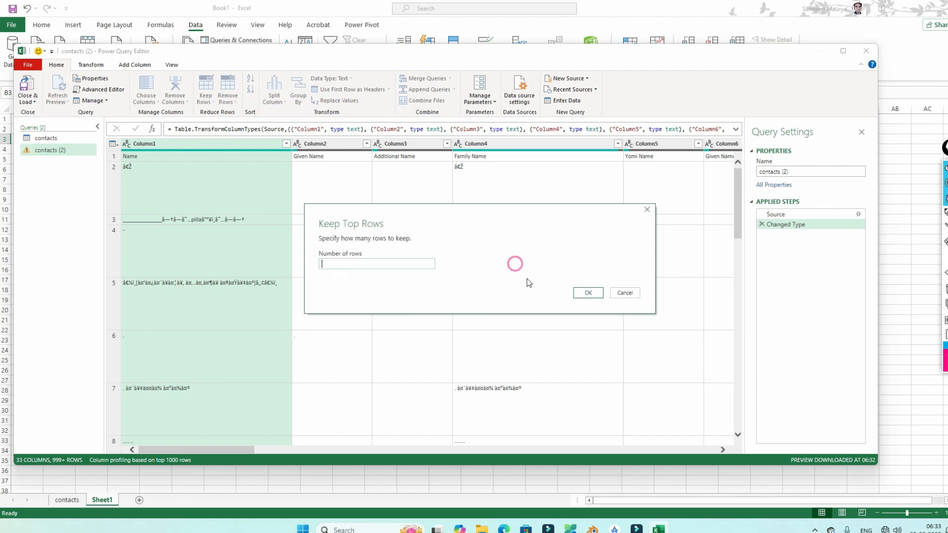
left_click(625, 293)
Close and load the contacts (2) query into a new worksheet, and return to Sheet1.
left_click(21, 99)
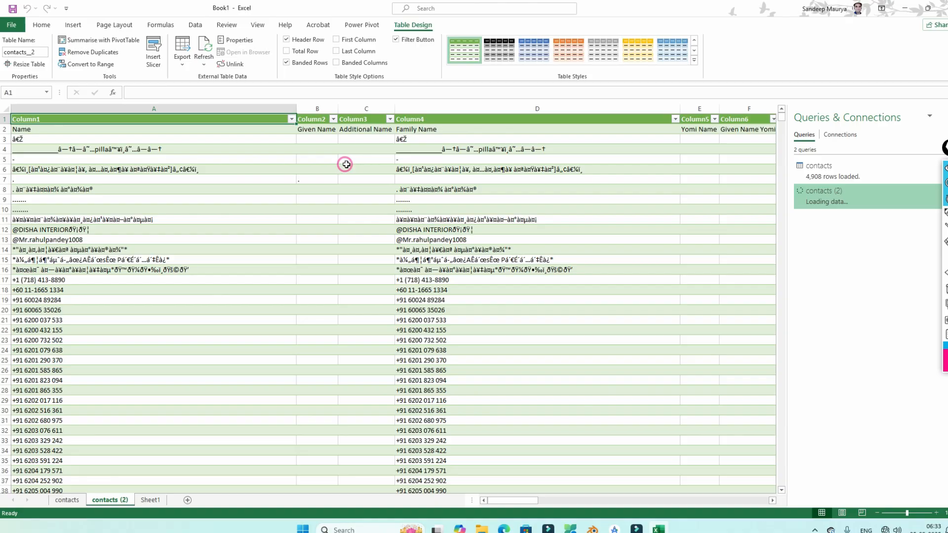
scroll(356, 250, "down", 14)
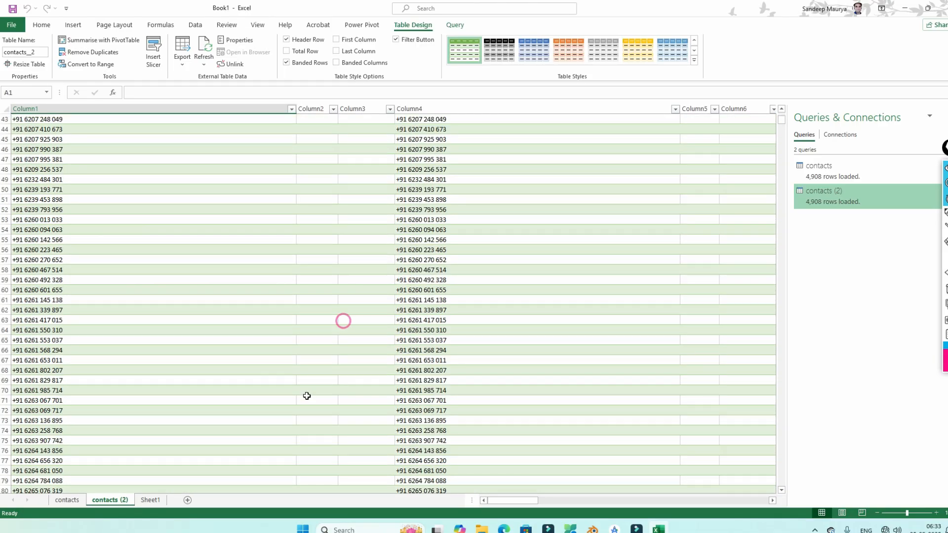
left_click(153, 503)
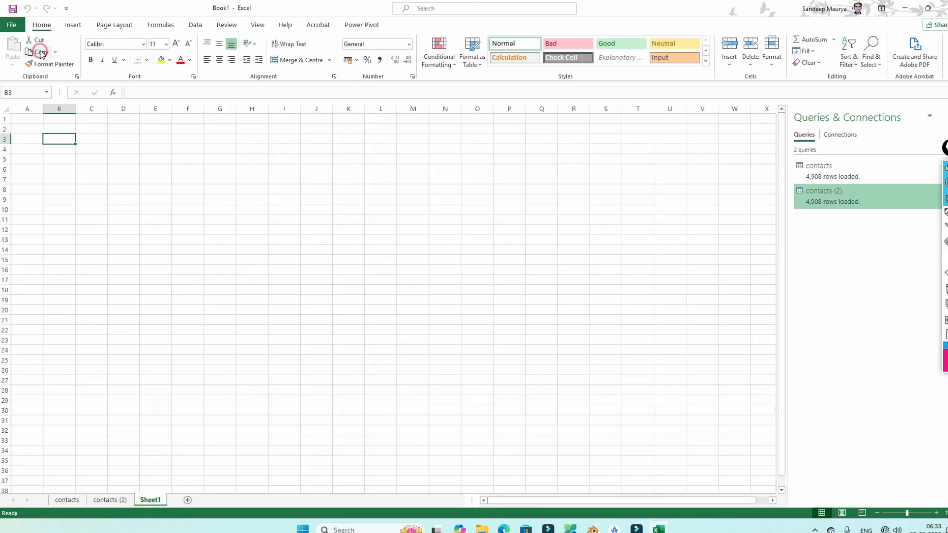
left_click(11, 25)
left_click(99, 78)
key("Escape")
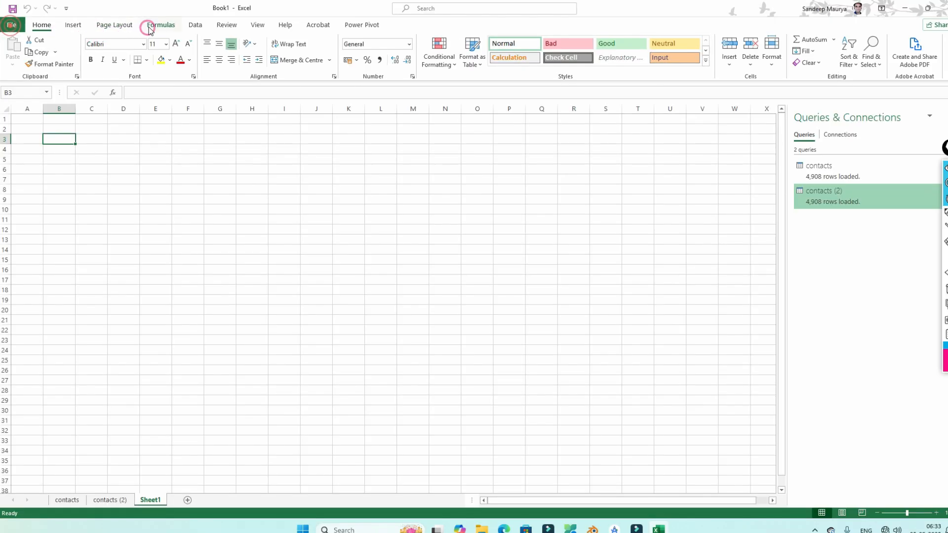
Import the contacts CSV file from the Desktop as a Text/CSV source and load it directly into a new worksheet.
left_click(194, 24)
left_click(13, 52)
mouse_move(49, 87)
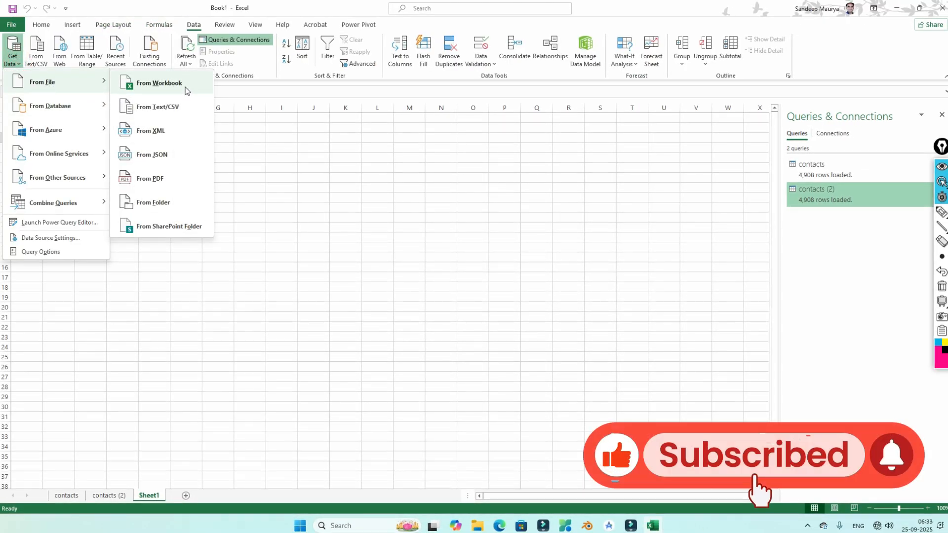
left_click(180, 105)
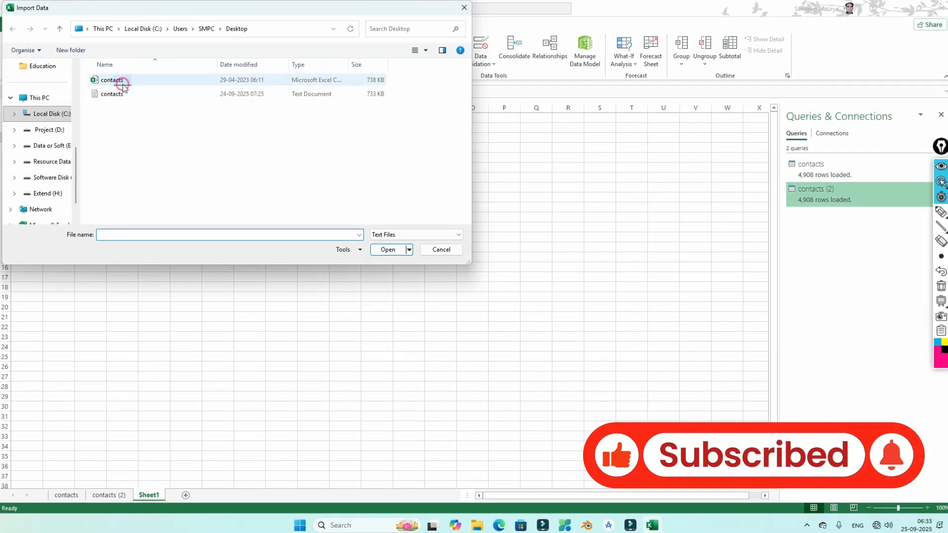
left_click(115, 80)
left_click(386, 251)
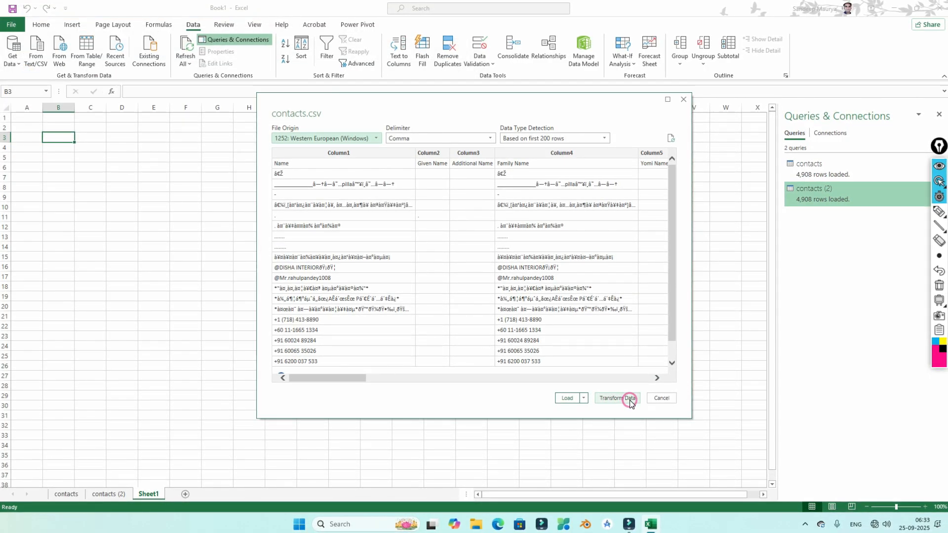
left_click(568, 399)
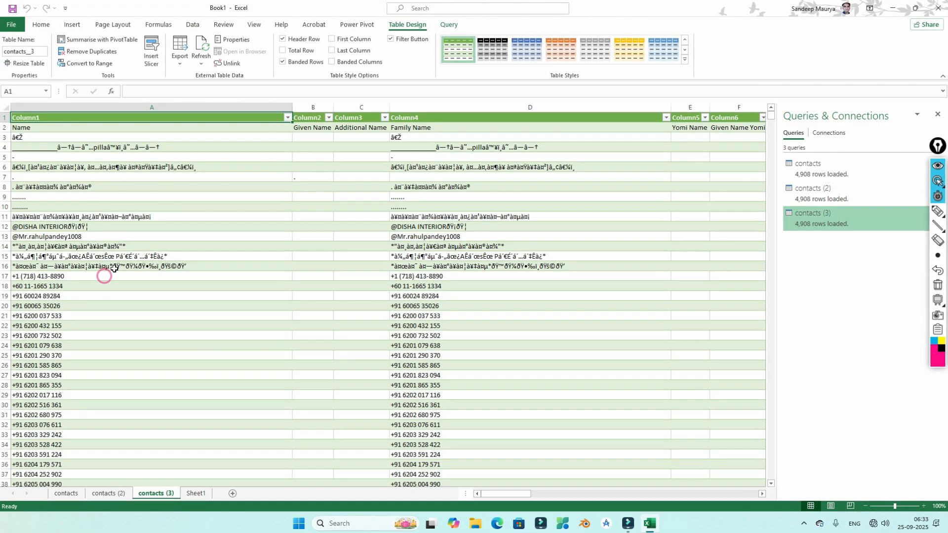
scroll(203, 275, "down", 3)
scroll(213, 307, "up", 3)
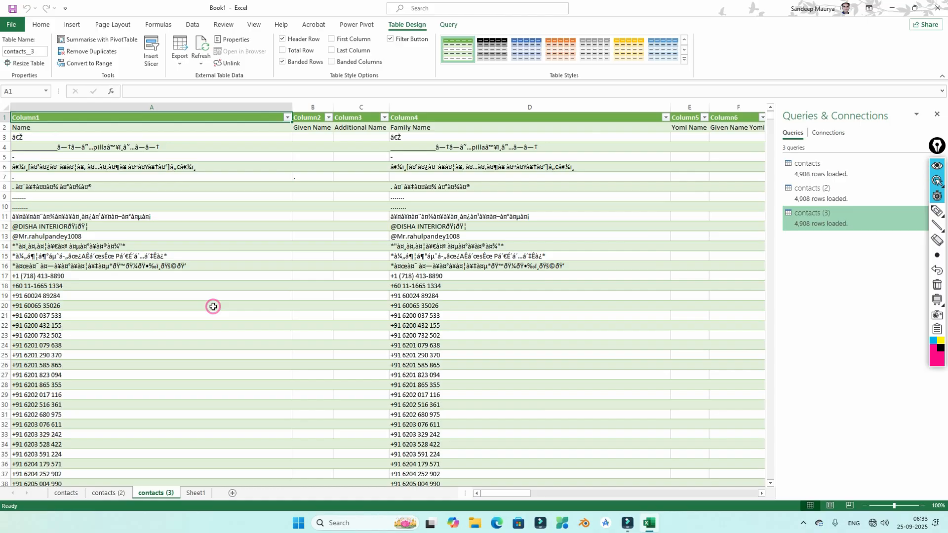
scroll(213, 307, "down", 20)
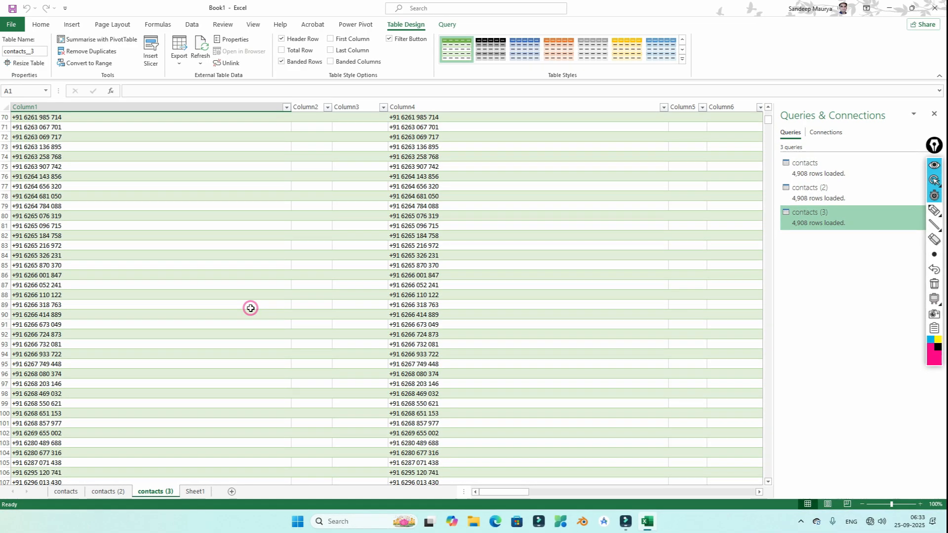
On Sheet1, start a From Web data import in Basic mode, ready for a URL.
left_click(196, 491)
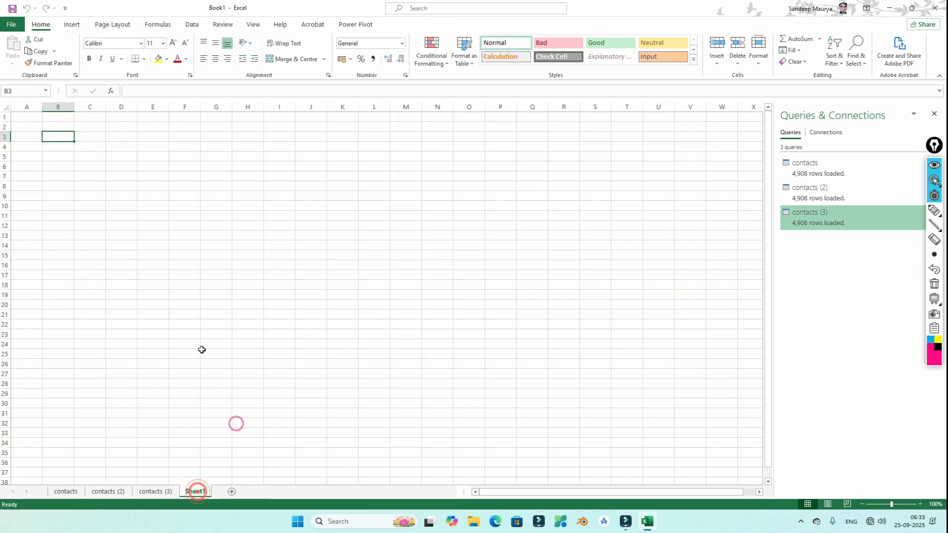
left_click(193, 25)
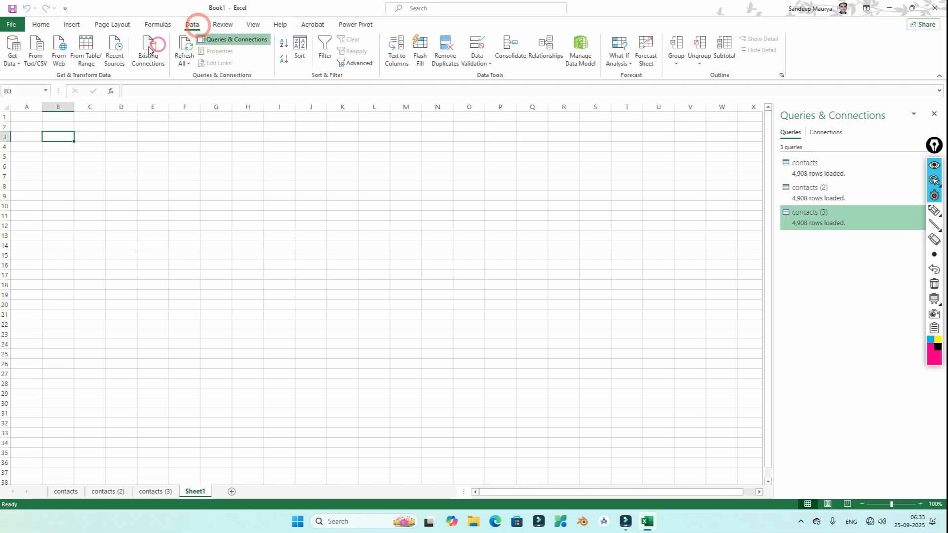
left_click(15, 62)
mouse_move(55, 153)
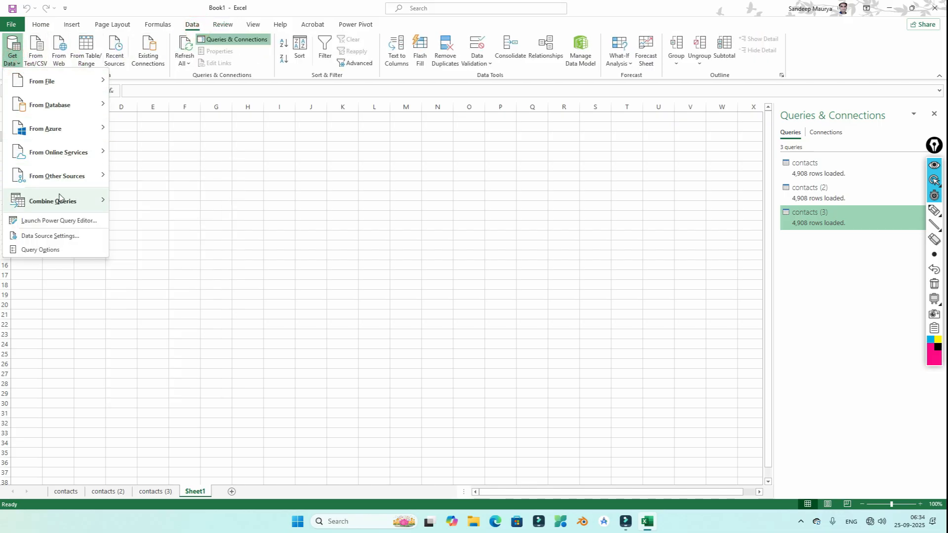
mouse_move(58, 194)
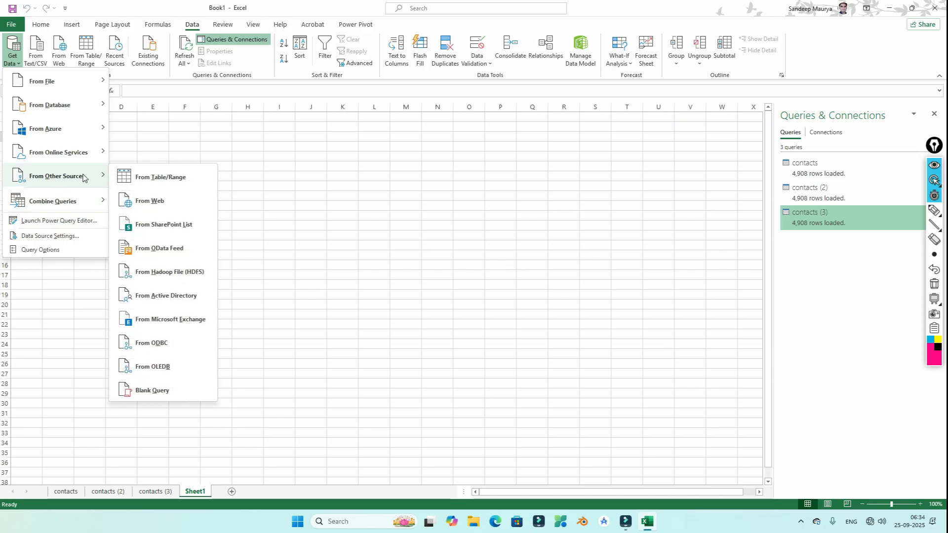
left_click(160, 203)
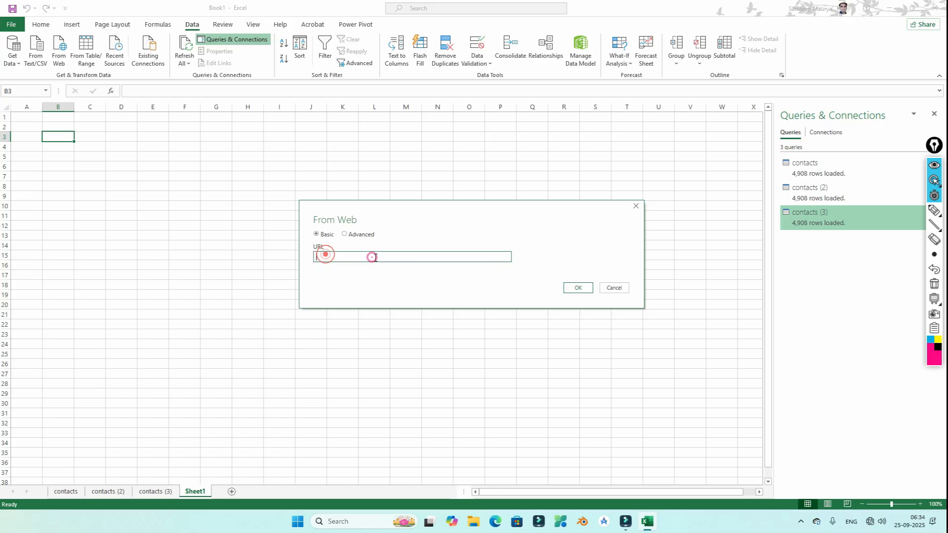
left_click(348, 235)
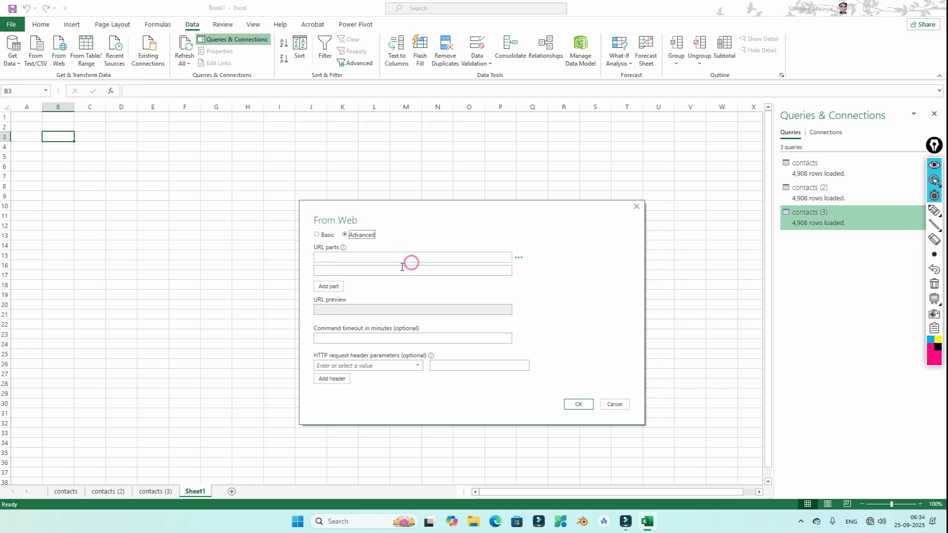
left_click(324, 236)
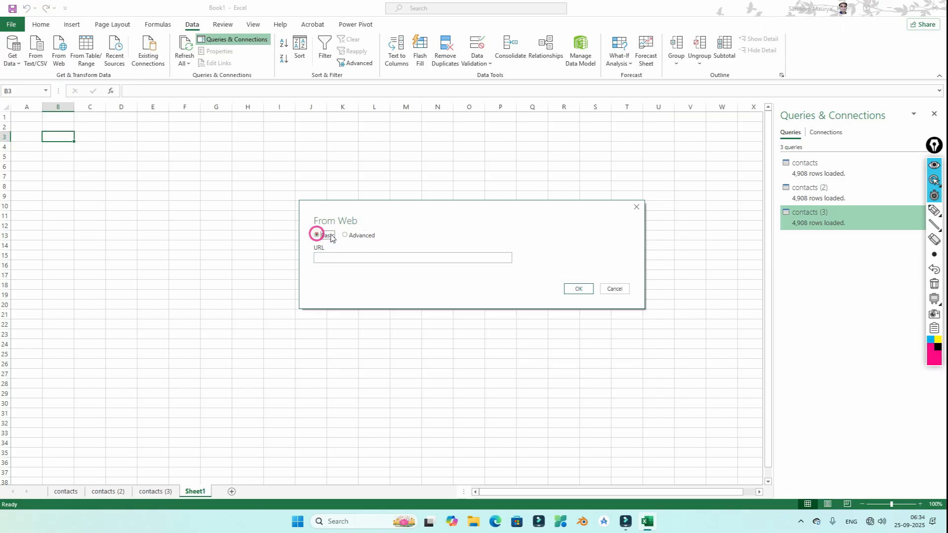
left_click(400, 257)
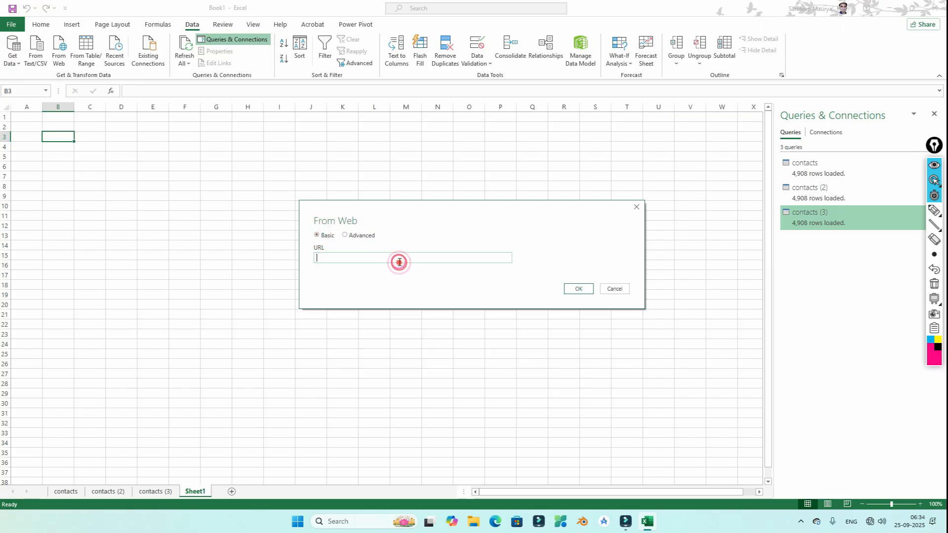
Switch to Microsoft Edge and search the web for "all list of ms office version".
left_click(502, 527)
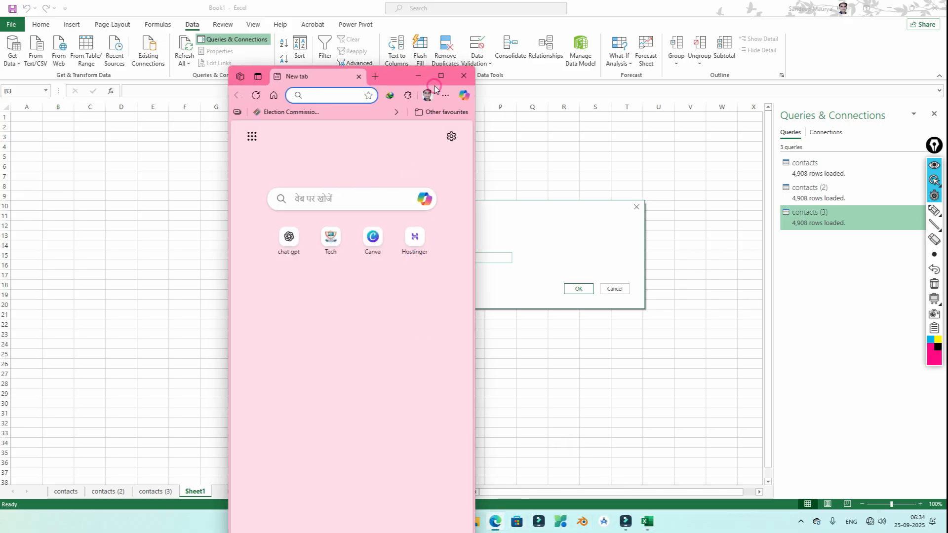
left_click(318, 197)
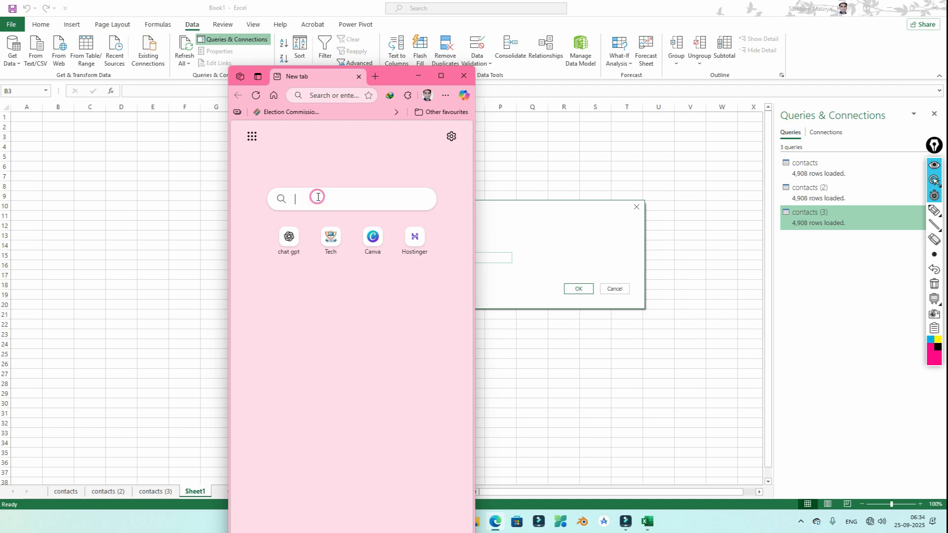
type("all list of ms offic")
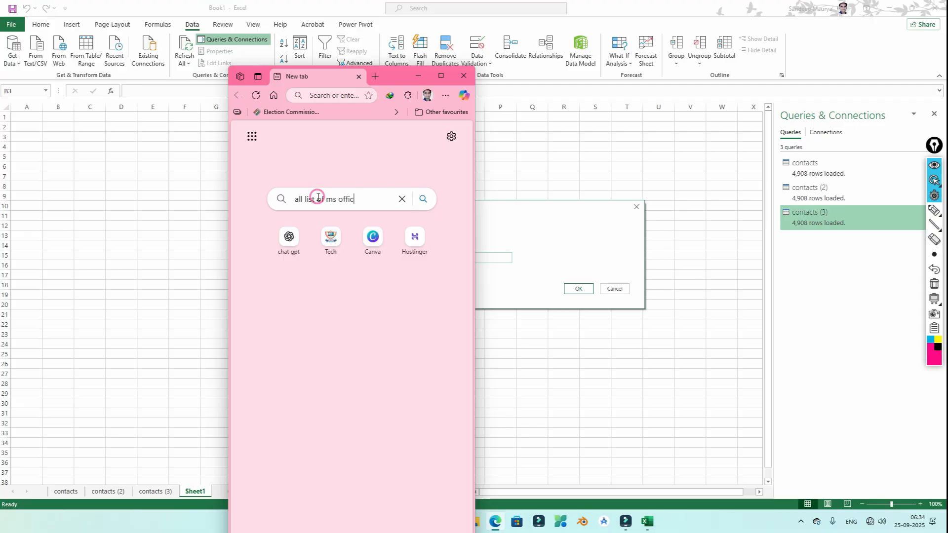
type("e version")
key("Return")
Maximize the browser window and open the Wikipedia article "History of Microsoft Office" from the search results.
scroll(392, 303, "down", 5)
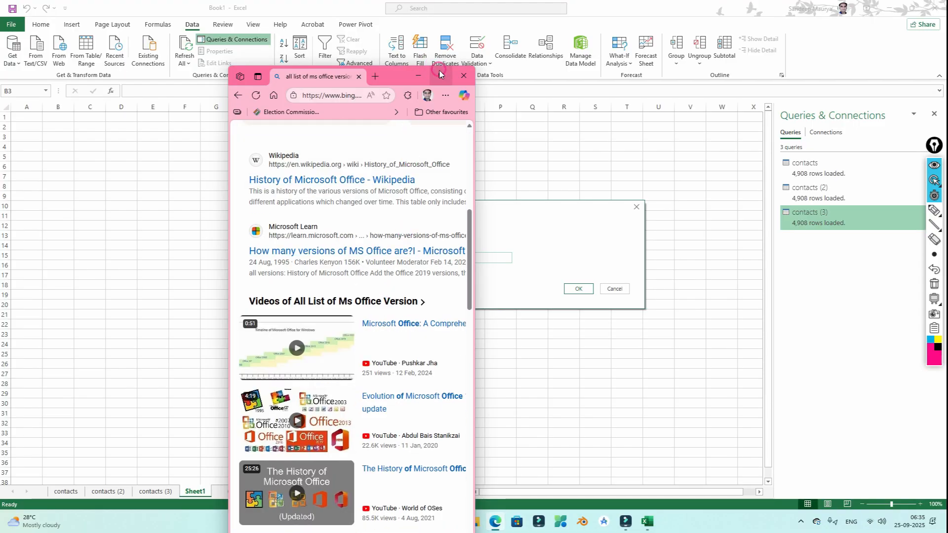
left_click(441, 76)
scroll(296, 212, "down", 5)
scroll(227, 310, "up", 1)
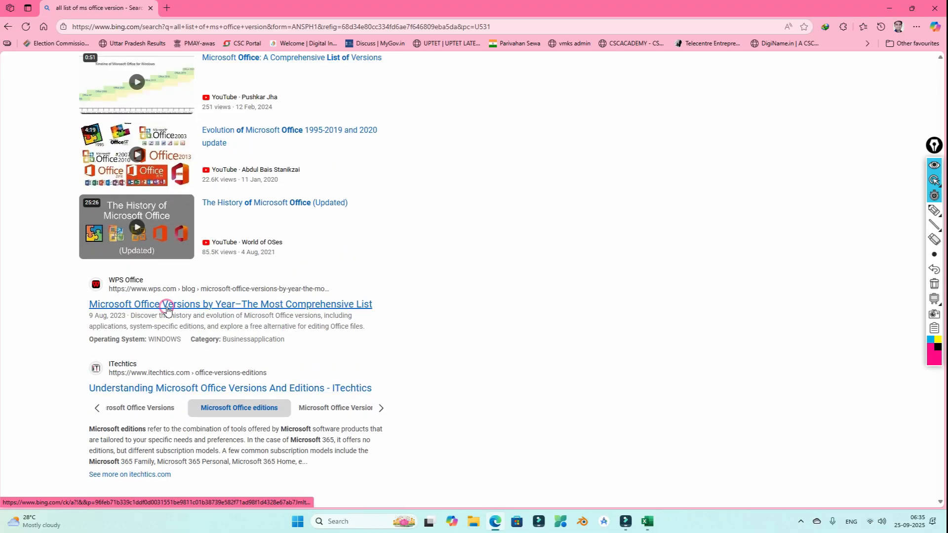
scroll(116, 402, "up", 6)
left_click(157, 207)
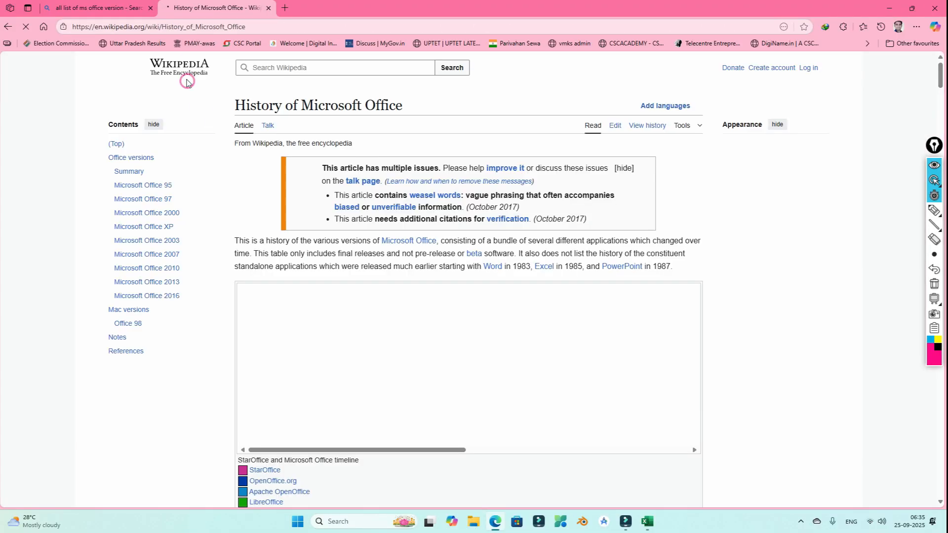
scroll(498, 346, "down", 15)
scroll(494, 331, "up", 15)
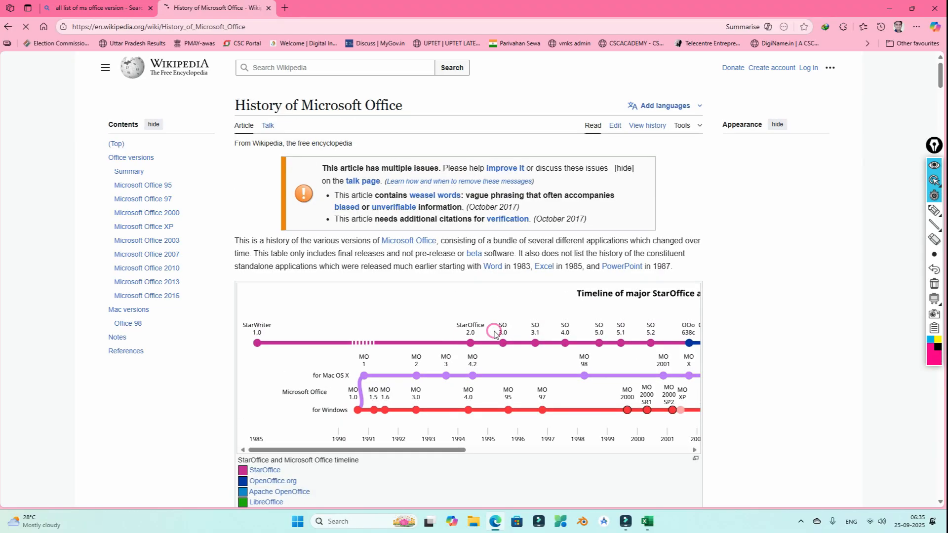
left_click_drag(260, 27, 68, 29)
key("ctrl+c")
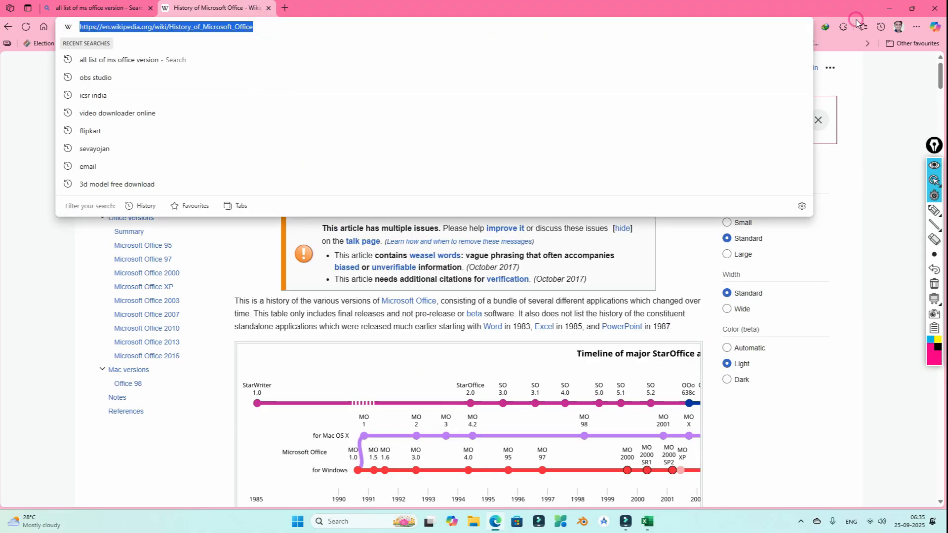
left_click(890, 8)
left_click(367, 259)
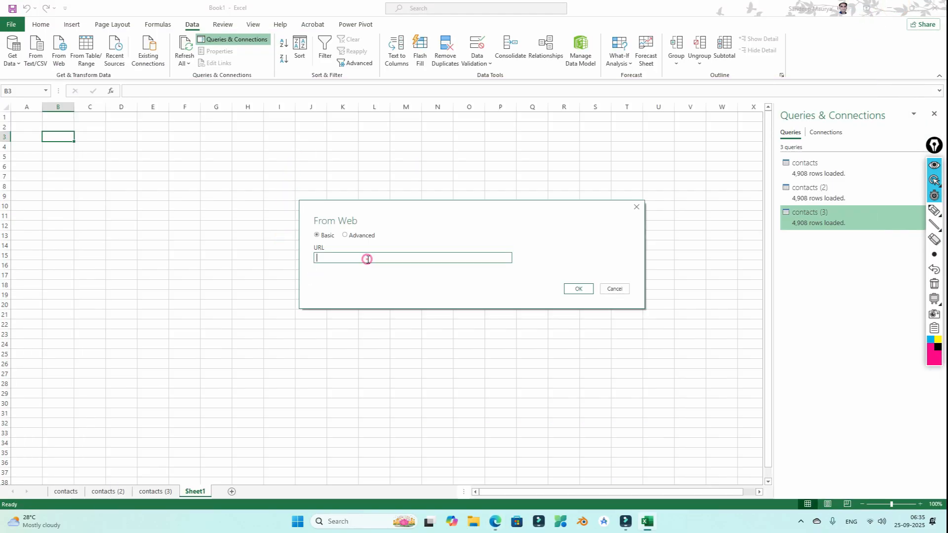
key("ctrl+v")
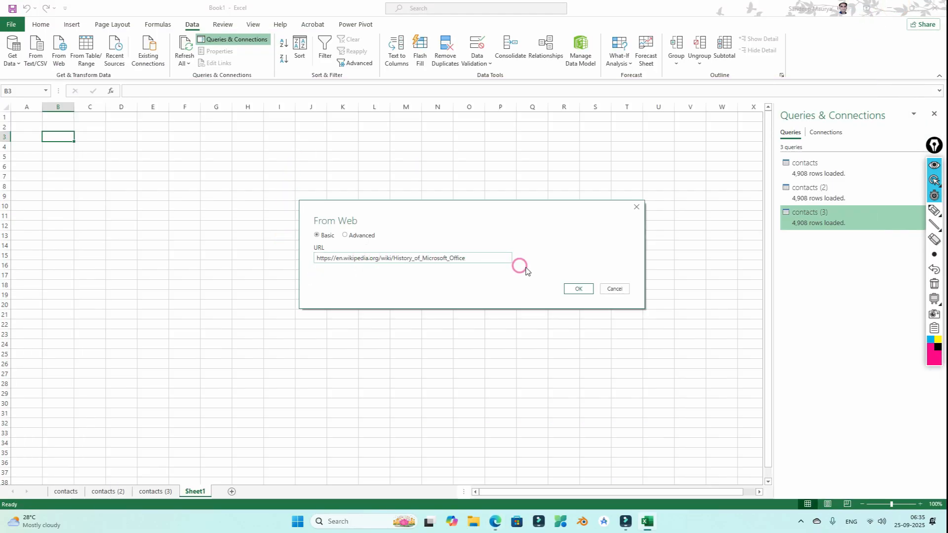
left_click(573, 290)
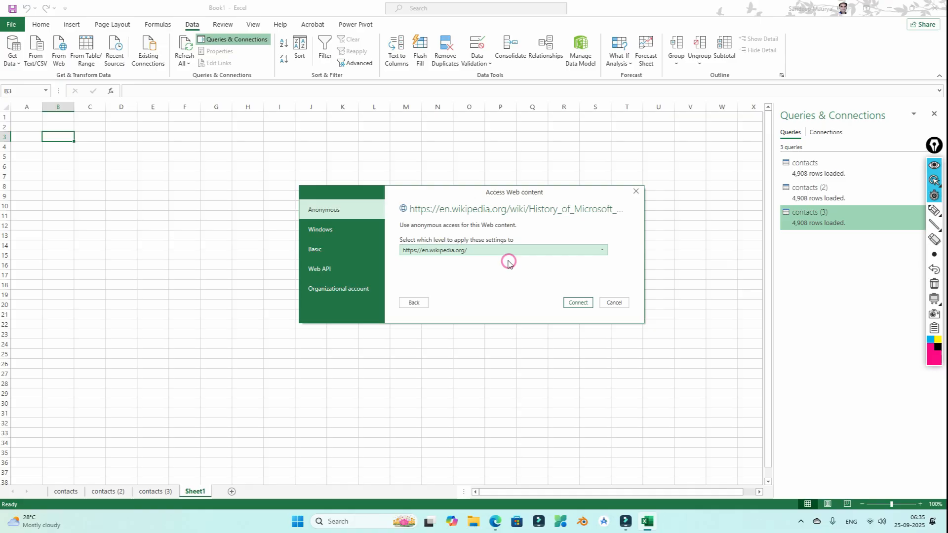
Review the Windows, Basic, Web API and Organizational account access methods offered for the Wikipedia page.
left_click(318, 215)
left_click(334, 228)
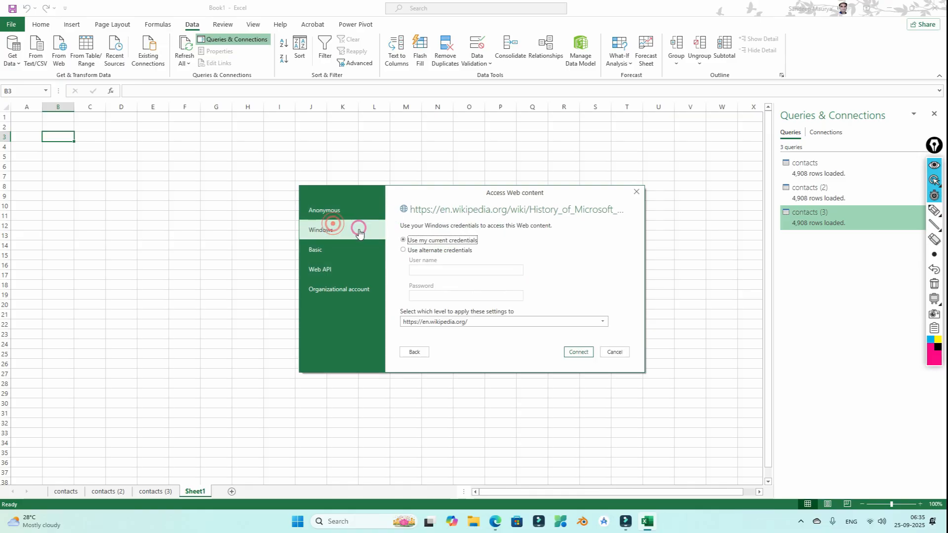
left_click(334, 255)
left_click(340, 270)
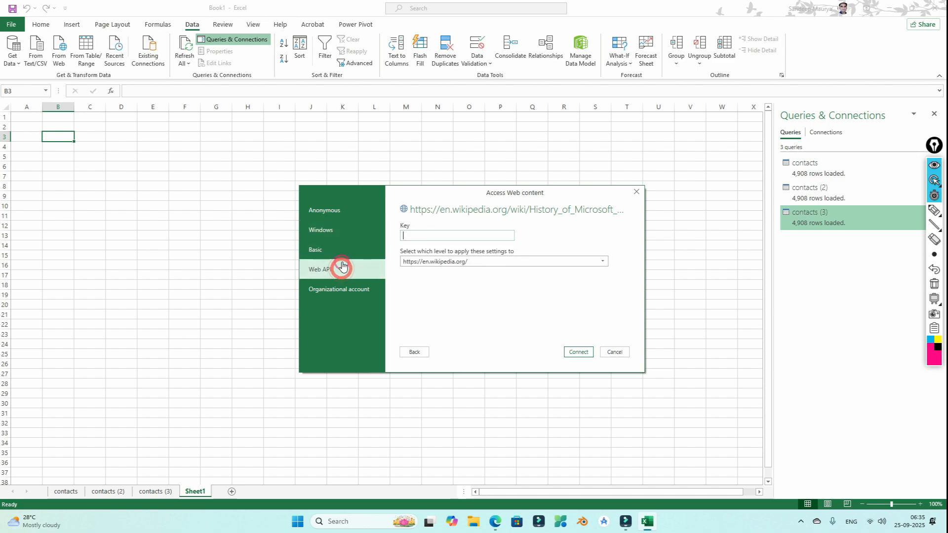
left_click(334, 228)
left_click(328, 211)
left_click(421, 298)
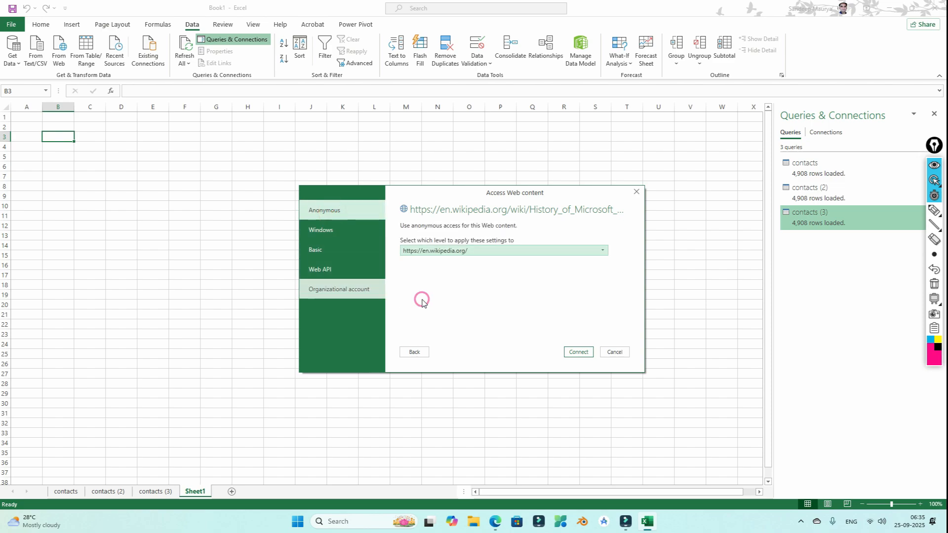
left_click(343, 298)
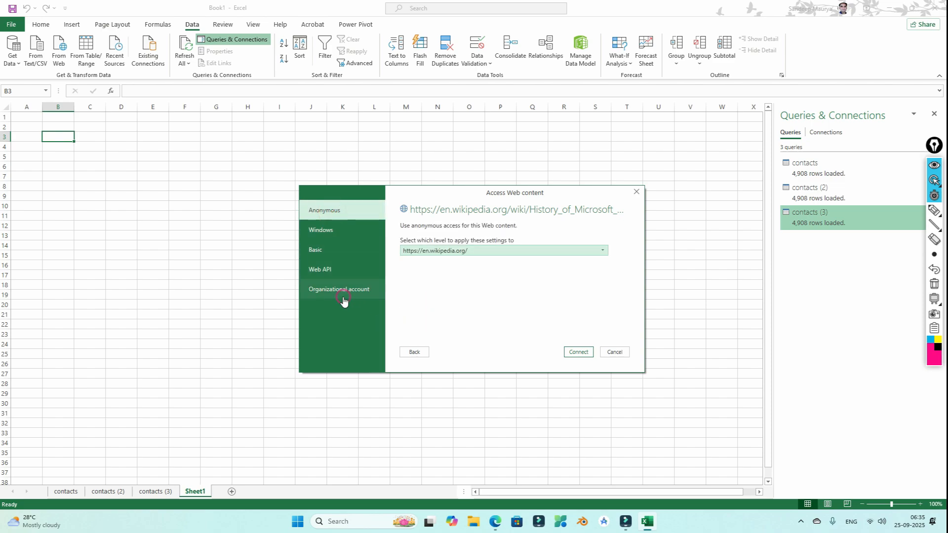
left_click(334, 211)
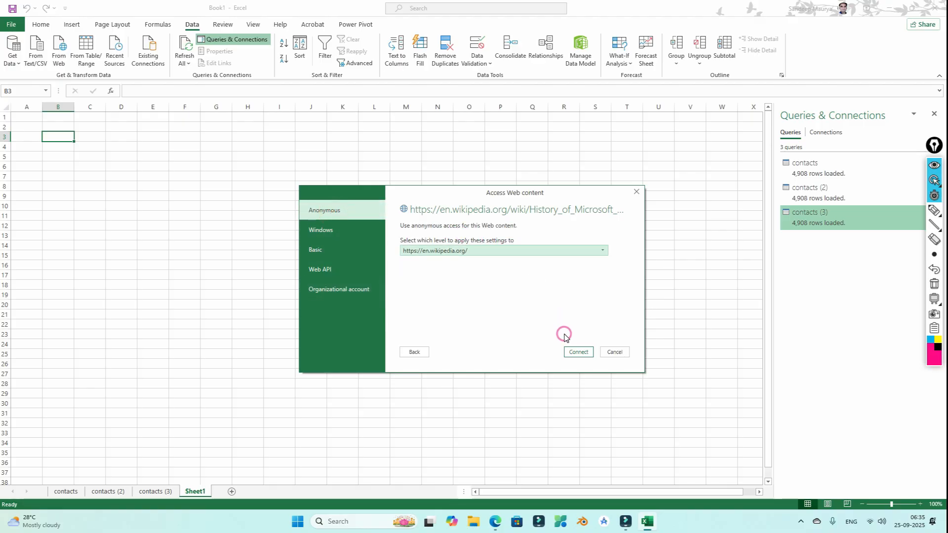
left_click(311, 209)
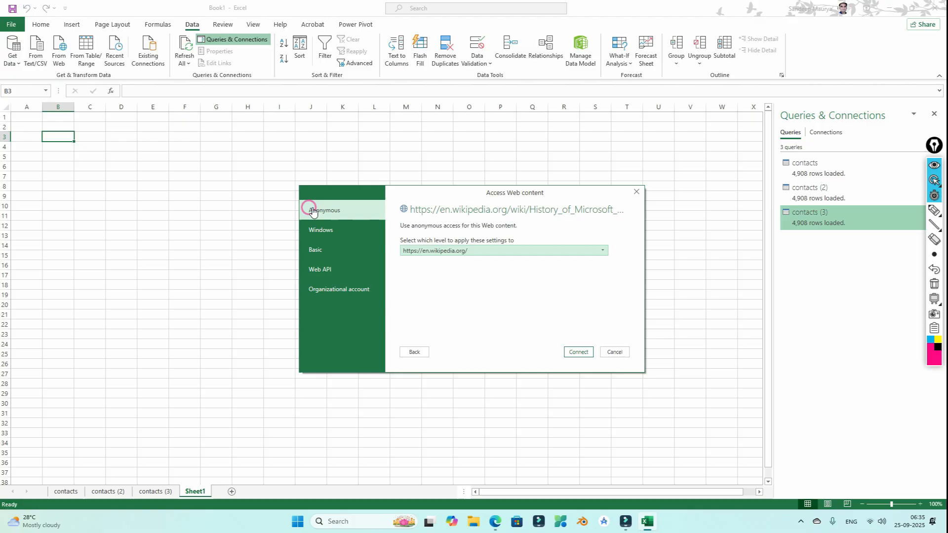
left_click(583, 352)
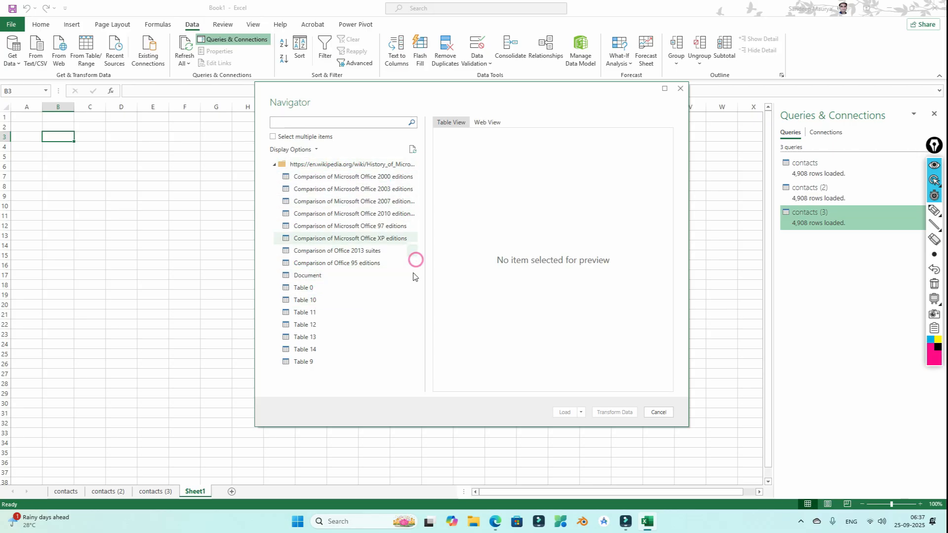
Preview the Microsoft Office comparison tables found on the page, from Office 2000 editions down to Office 2013 suites.
left_click(326, 177)
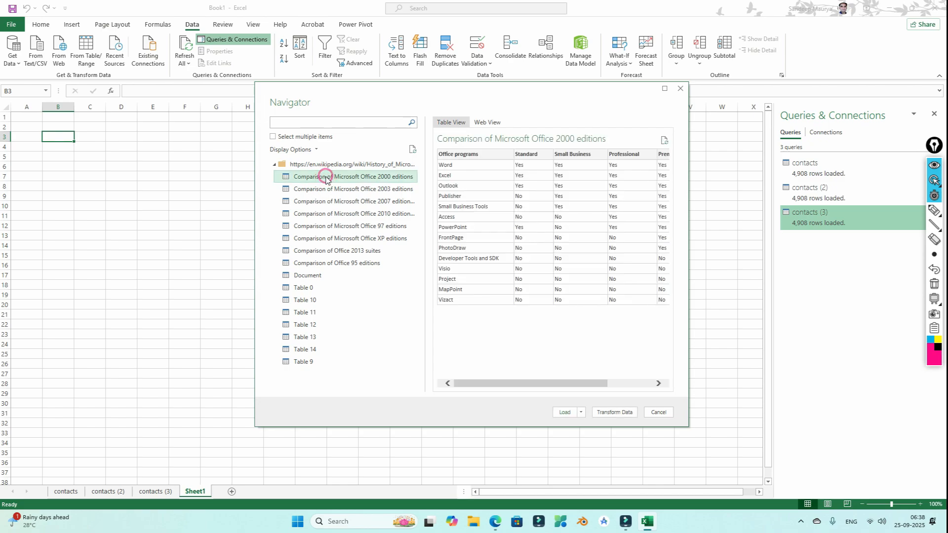
left_click(350, 201)
left_click(350, 189)
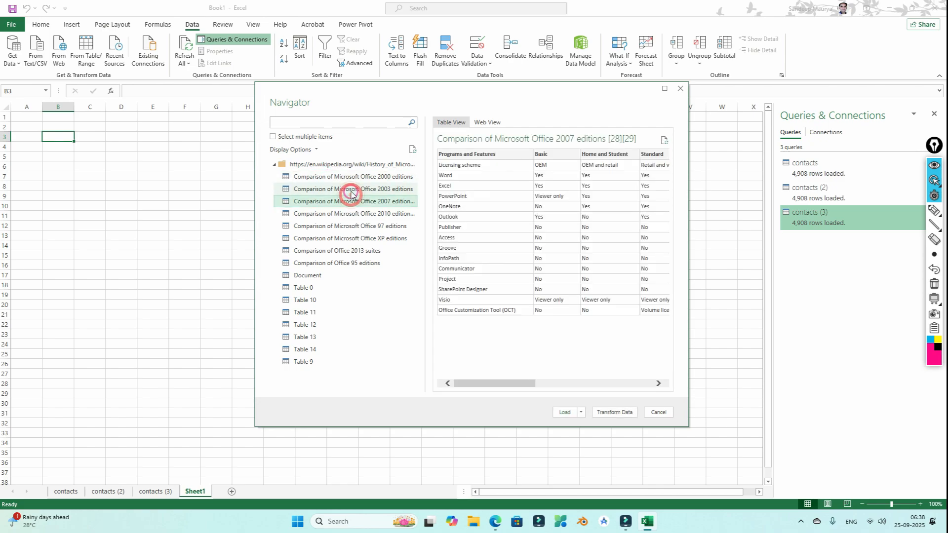
left_click(350, 199)
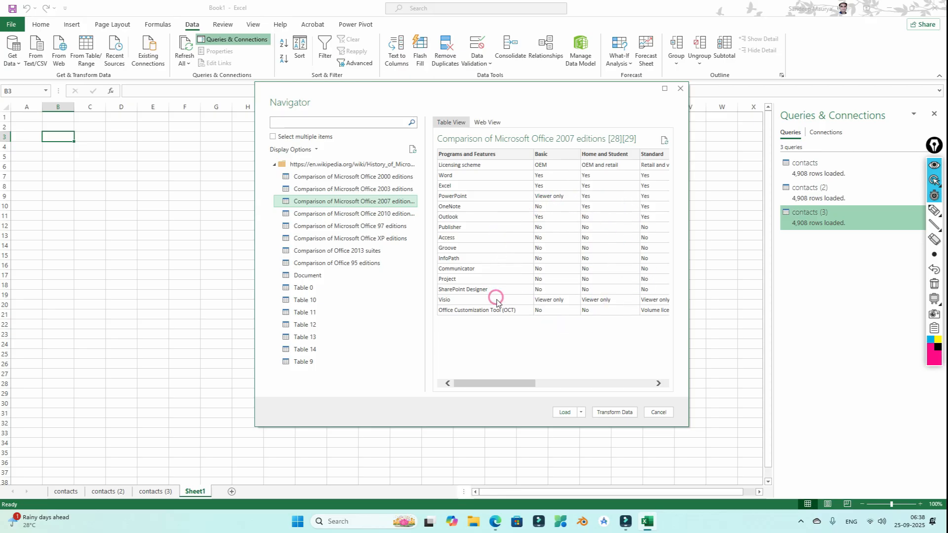
left_click(340, 213)
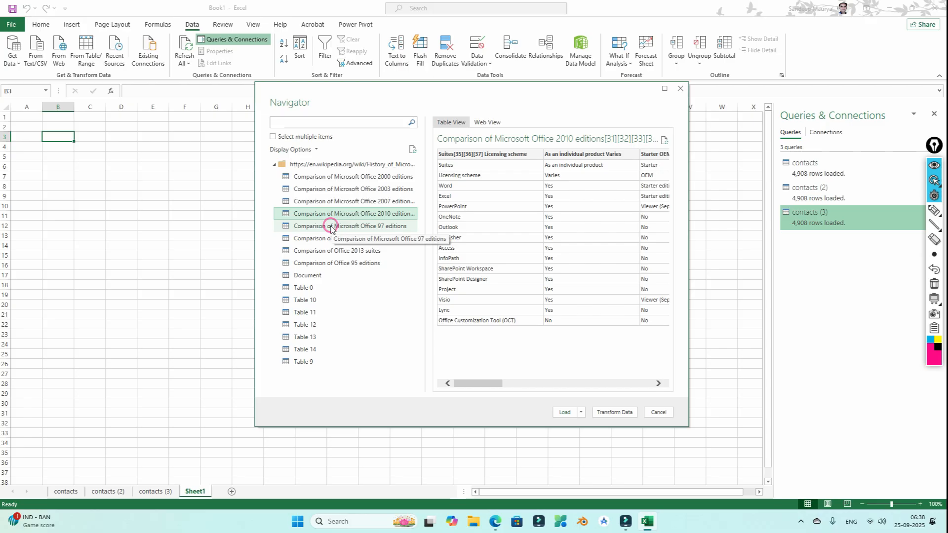
left_click(331, 226)
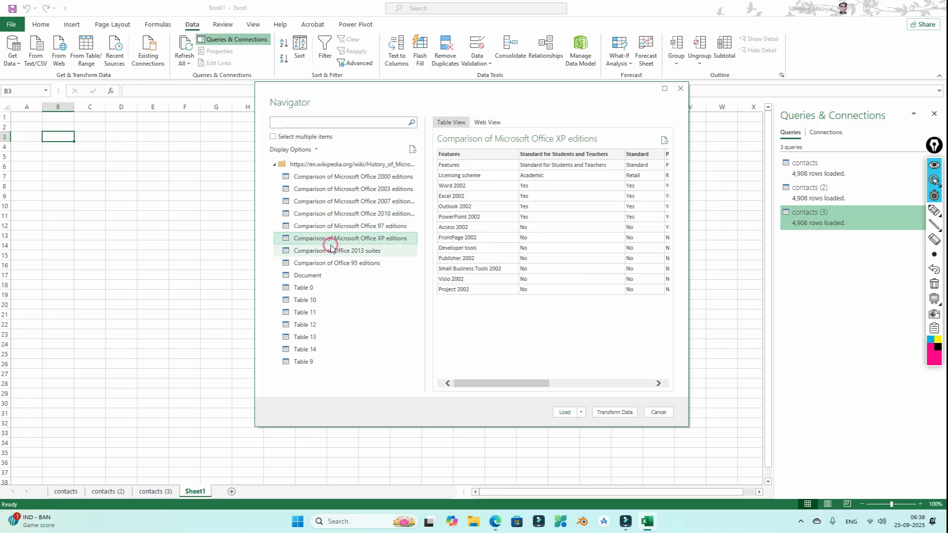
left_click(328, 250)
Examine the article in Web View and return to the Table View of the Office 2013 suites comparison.
left_click(493, 123)
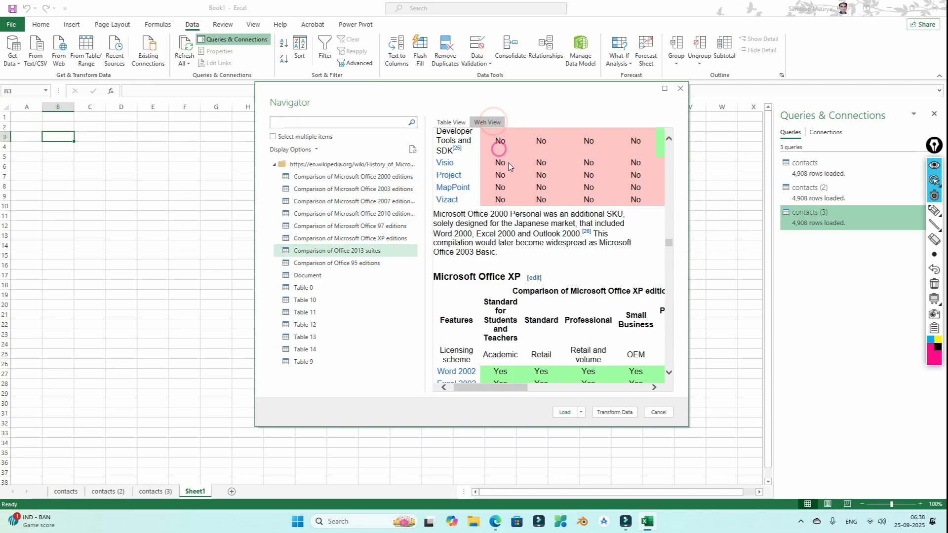
scroll(547, 275, "up", 10)
scroll(547, 276, "up", 15)
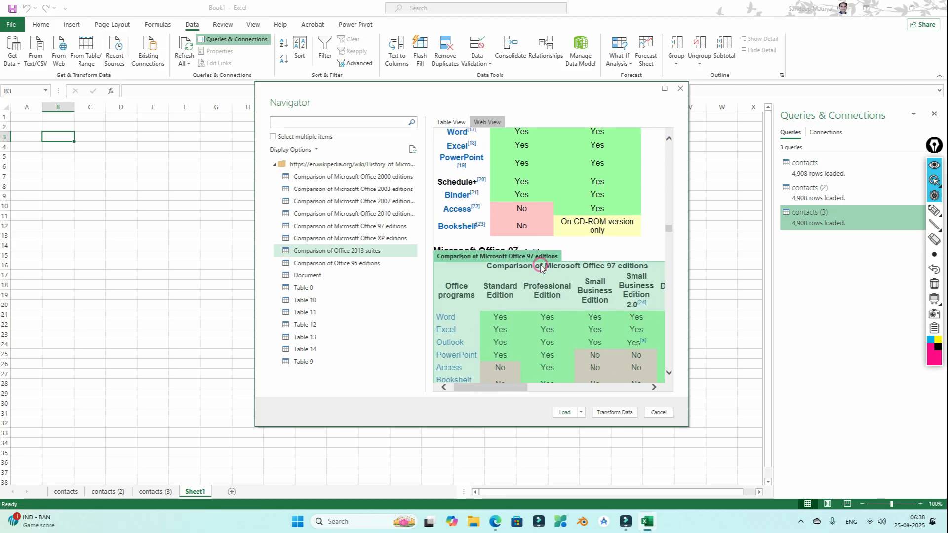
scroll(540, 268, "up", 10)
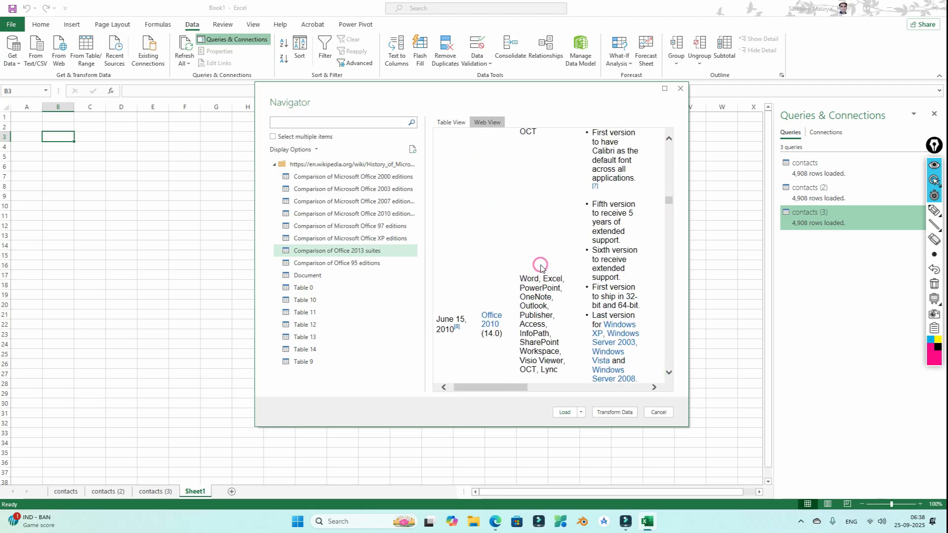
left_click(449, 122)
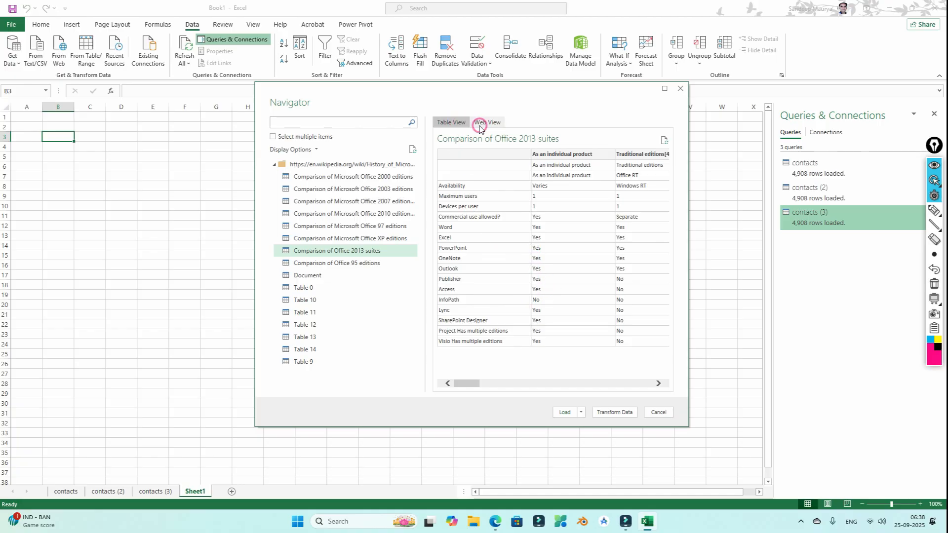
Preview the Comparison of Office 95 editions, Document, Table 10, Table 11 and Table 12 items.
left_click(324, 263)
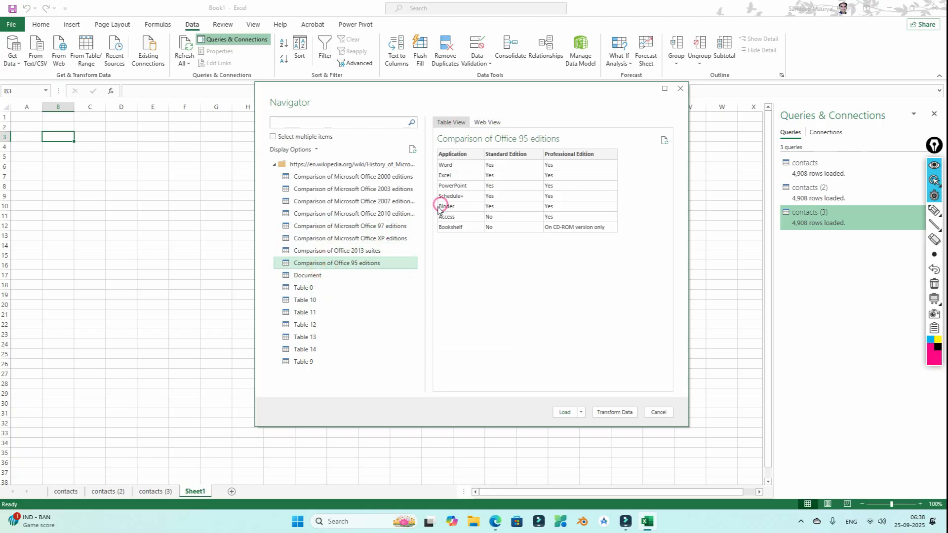
left_click(307, 276)
left_click(307, 301)
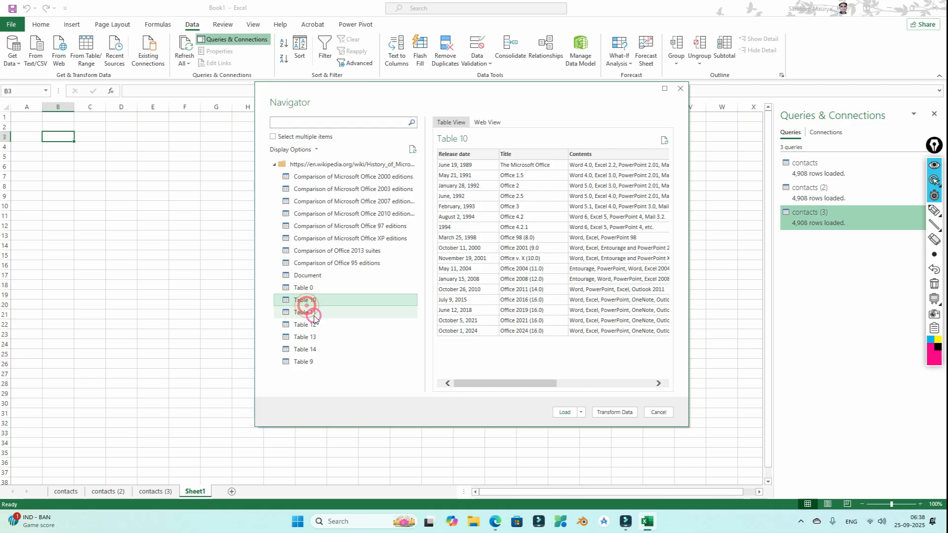
left_click(308, 312)
left_click(305, 323)
left_click(304, 313)
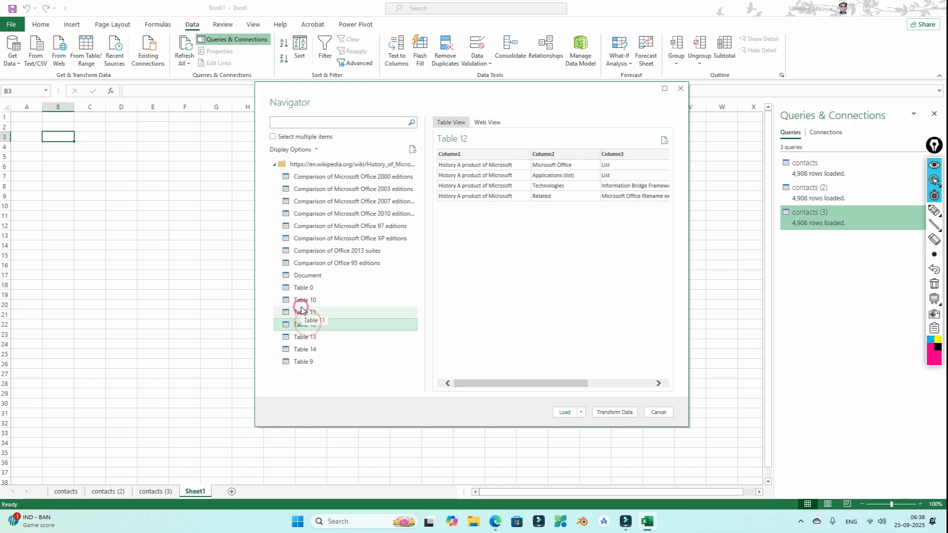
Select Table 10, check the source page in Web View, and load the table into the workbook.
left_click(302, 301)
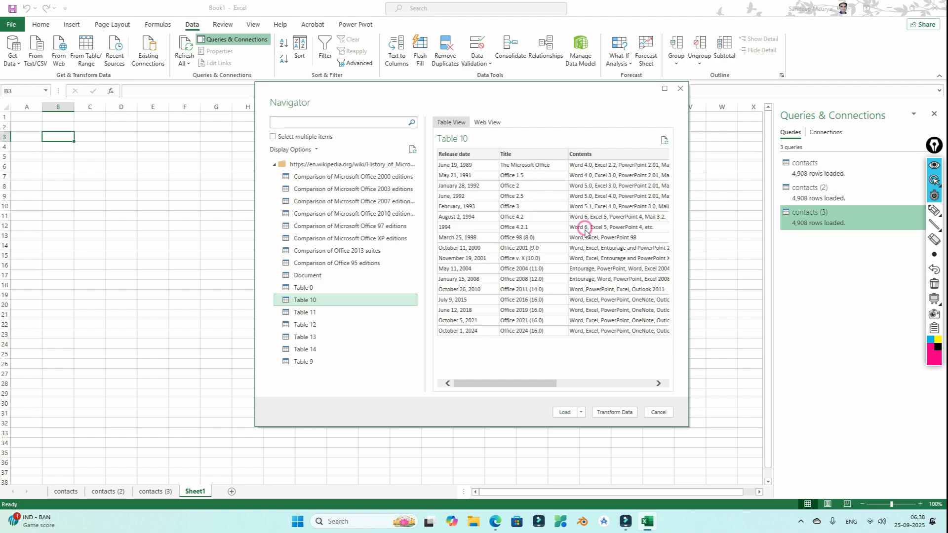
left_click(487, 122)
scroll(563, 247, "down", 6)
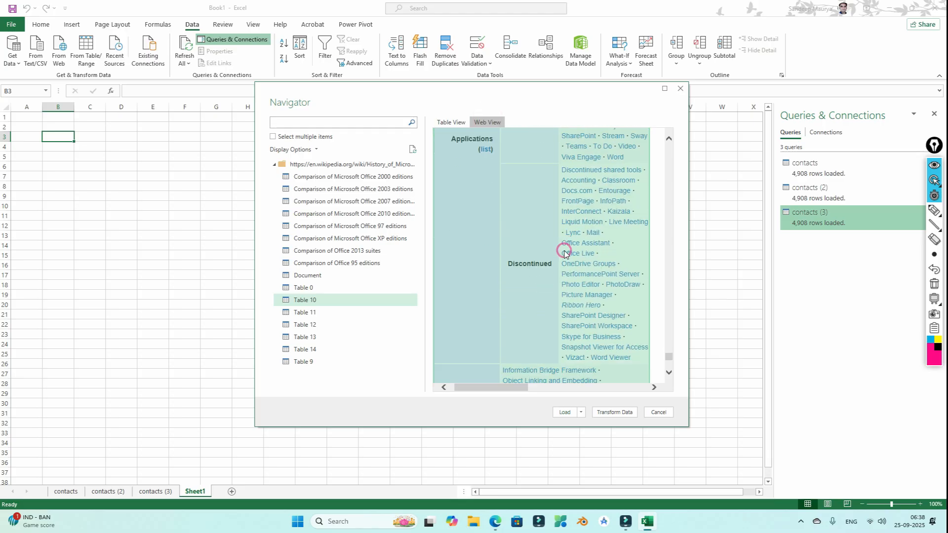
scroll(567, 261, "down", 5)
scroll(566, 262, "up", 10)
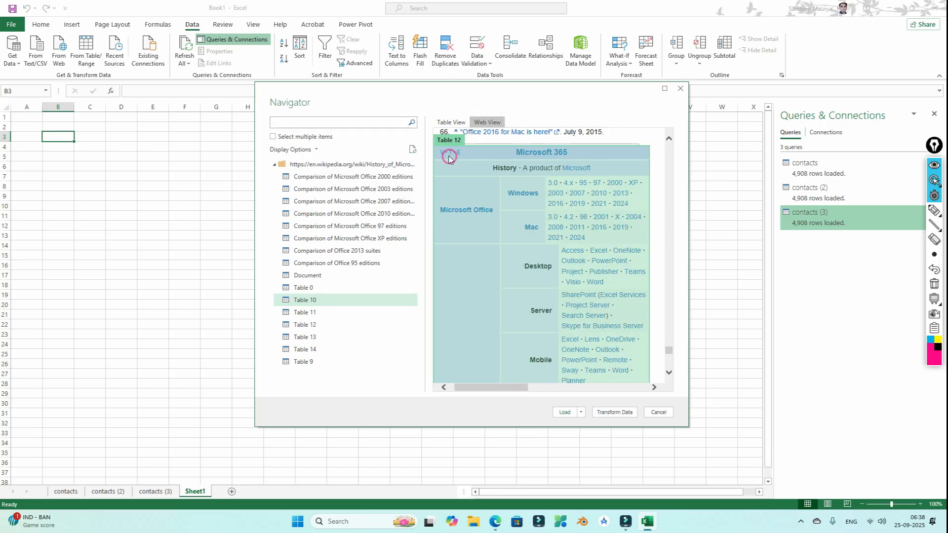
left_click(450, 122)
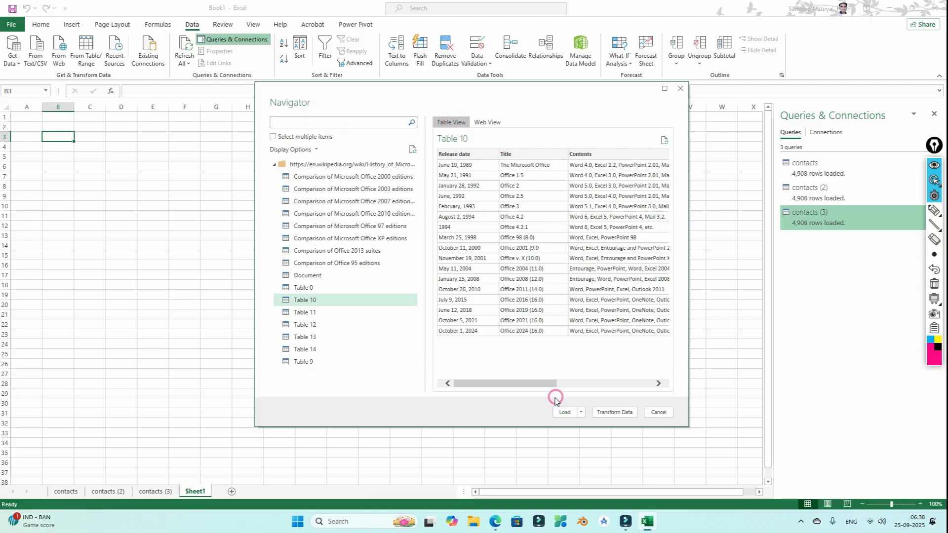
left_click_drag(533, 385, 454, 382)
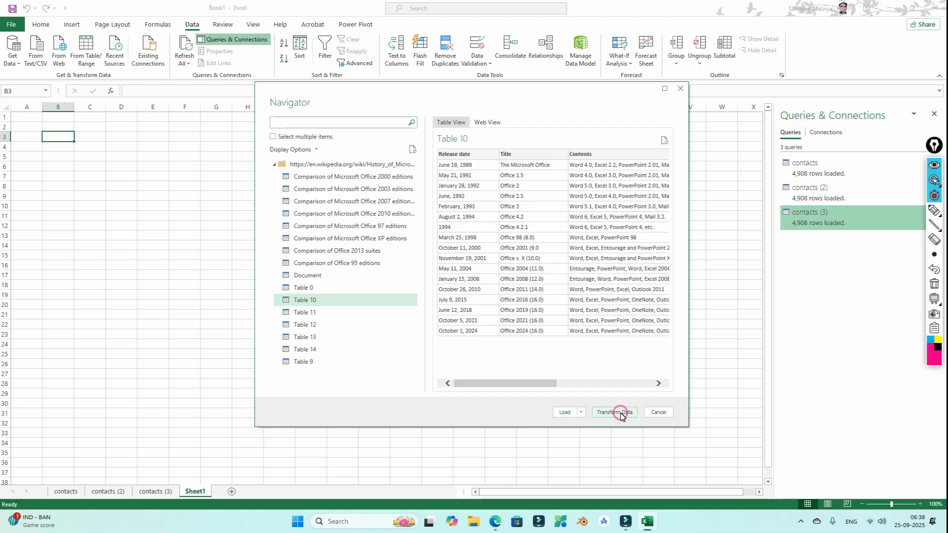
left_click(564, 413)
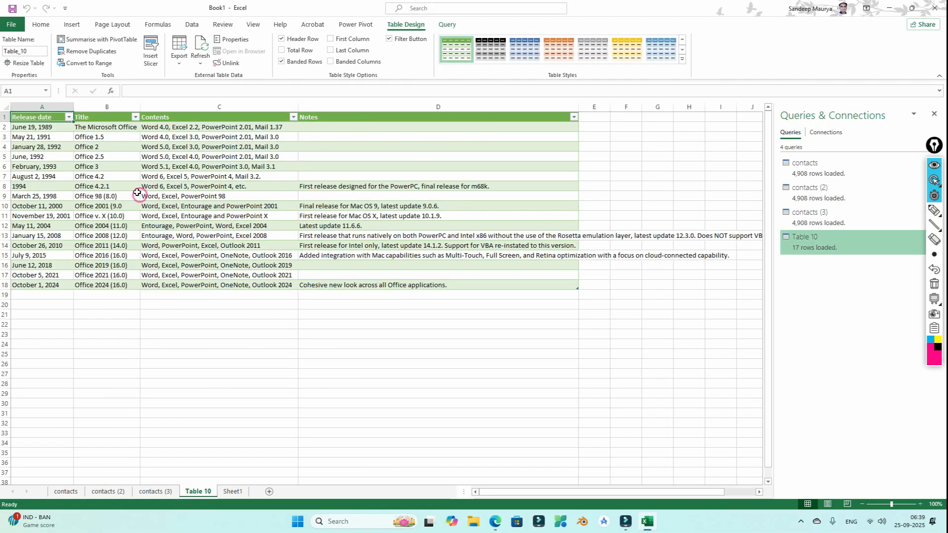
Look through the Office release titles in the imported Table 10 data.
left_click(70, 156)
left_click(84, 147)
left_click(93, 177)
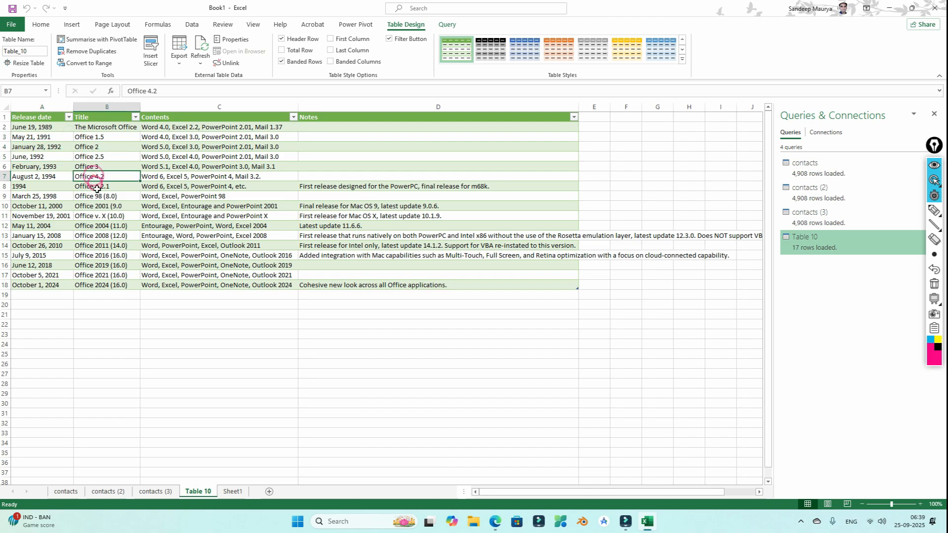
left_click(103, 205)
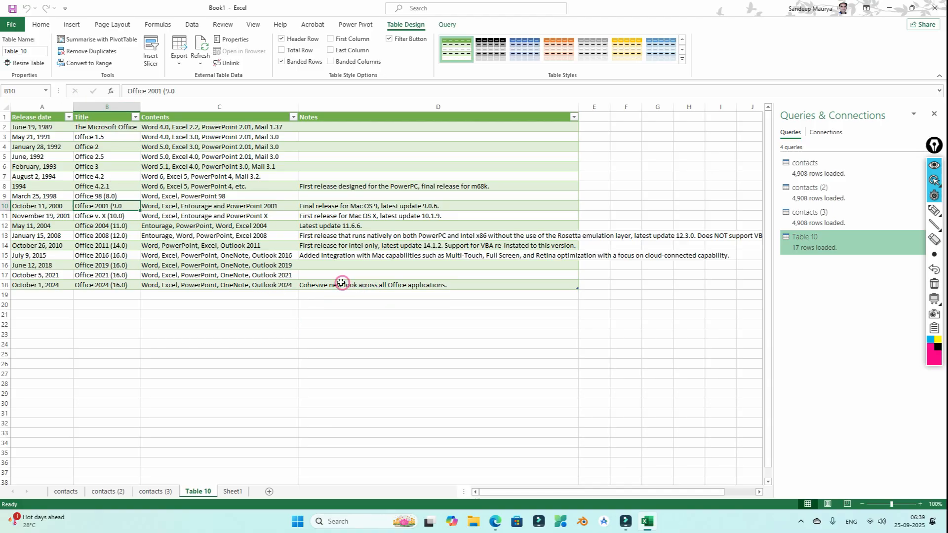
Start a From PDF import of "Arihant CCC Course on Computer Concepts Study Guide" from the Education folder on Resource Data (F:).
left_click(192, 24)
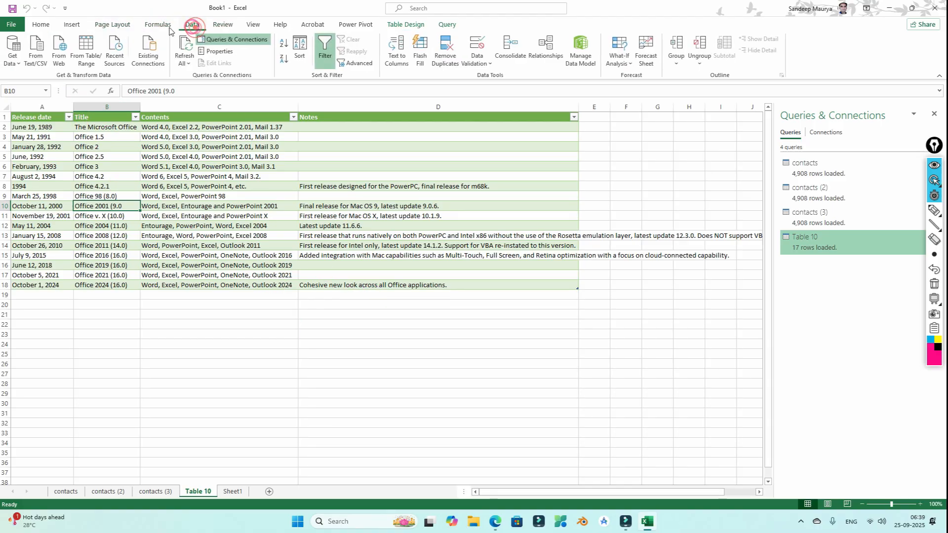
left_click(12, 58)
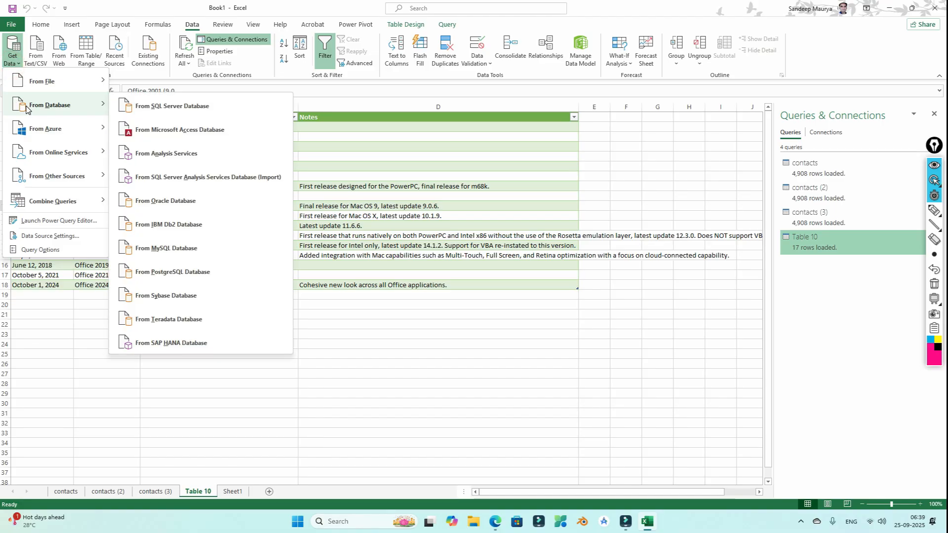
mouse_move(31, 83)
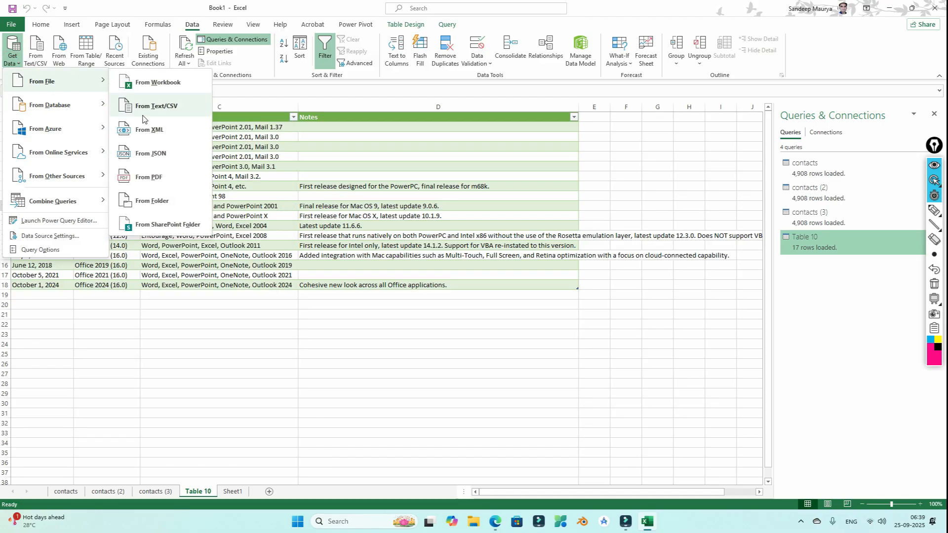
left_click(158, 178)
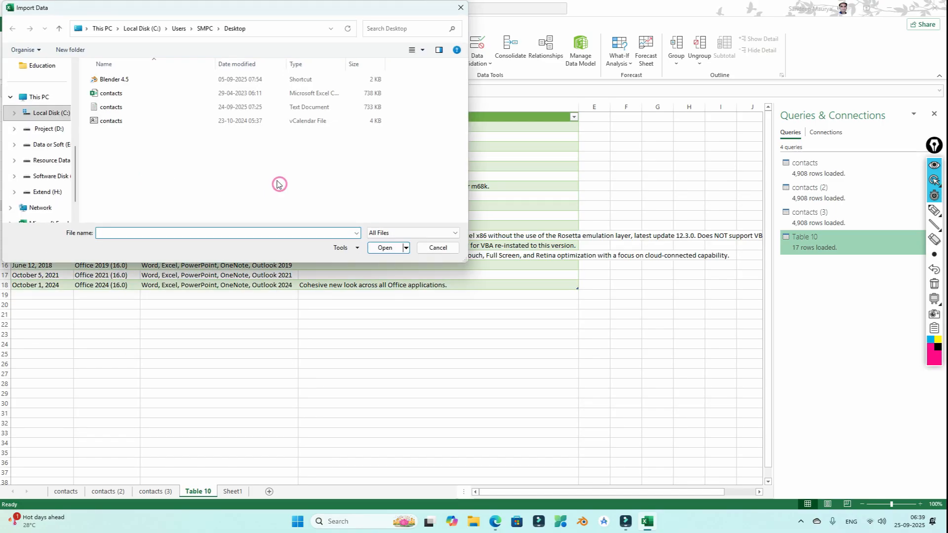
left_click(52, 161)
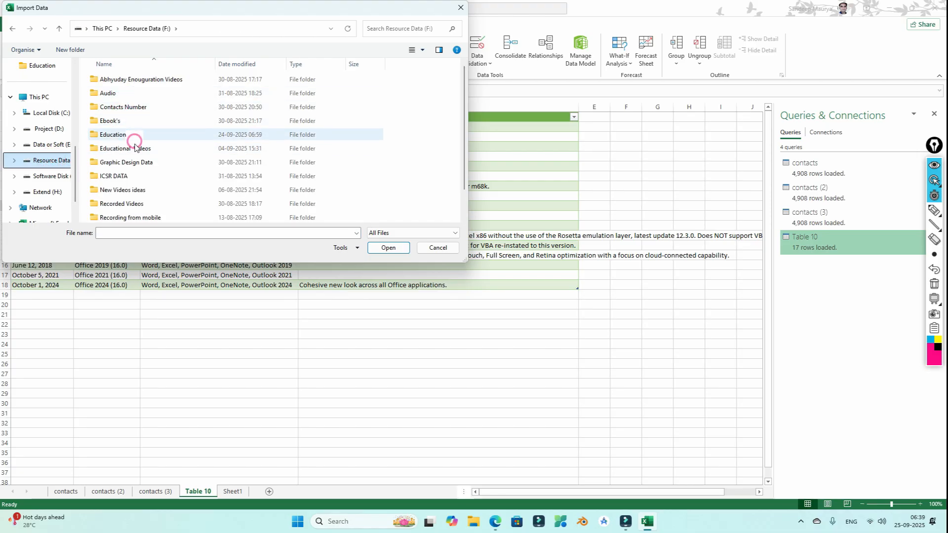
double_click(130, 133)
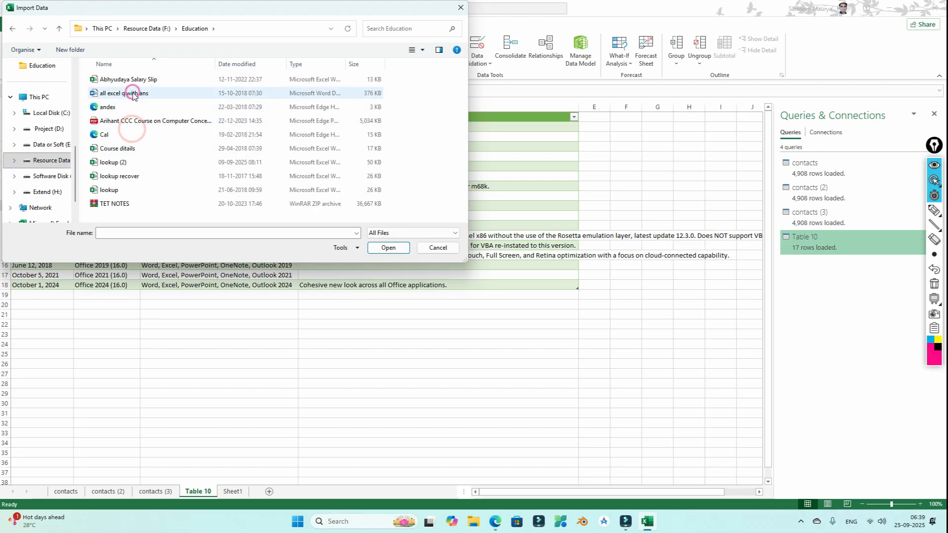
left_click(126, 122)
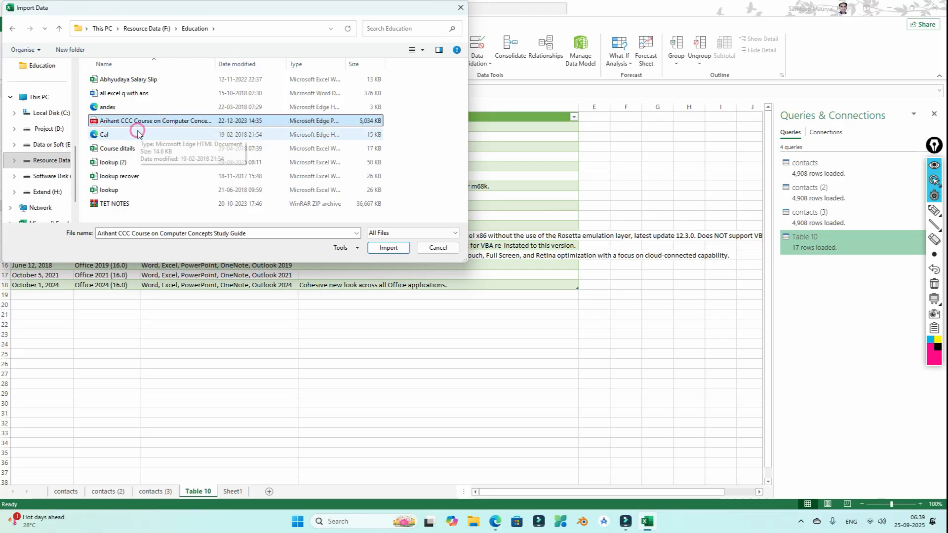
left_click(388, 248)
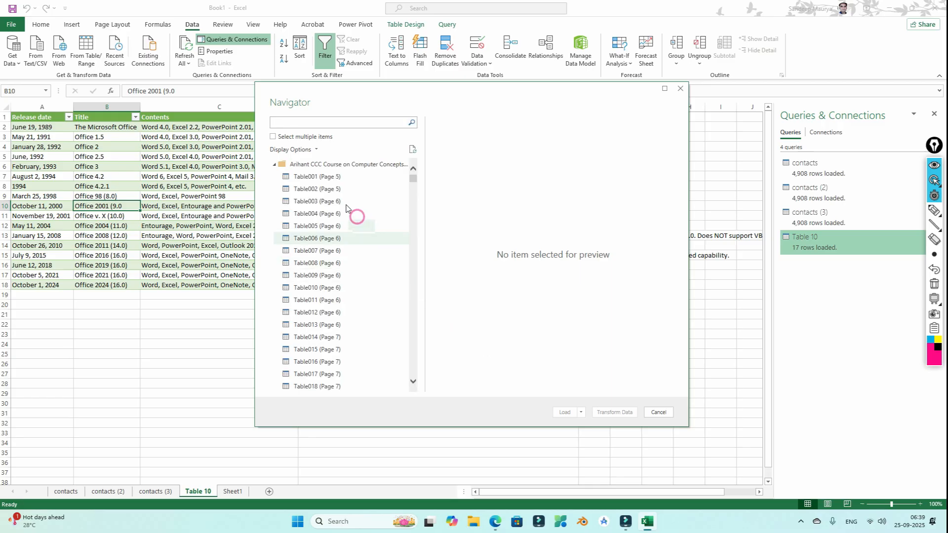
Preview Table665 (Page 174), Table682 (Page 180) and Table694 (Page 189) from the PDF's item list.
scroll(354, 211, "down", 10)
scroll(357, 266, "down", 13)
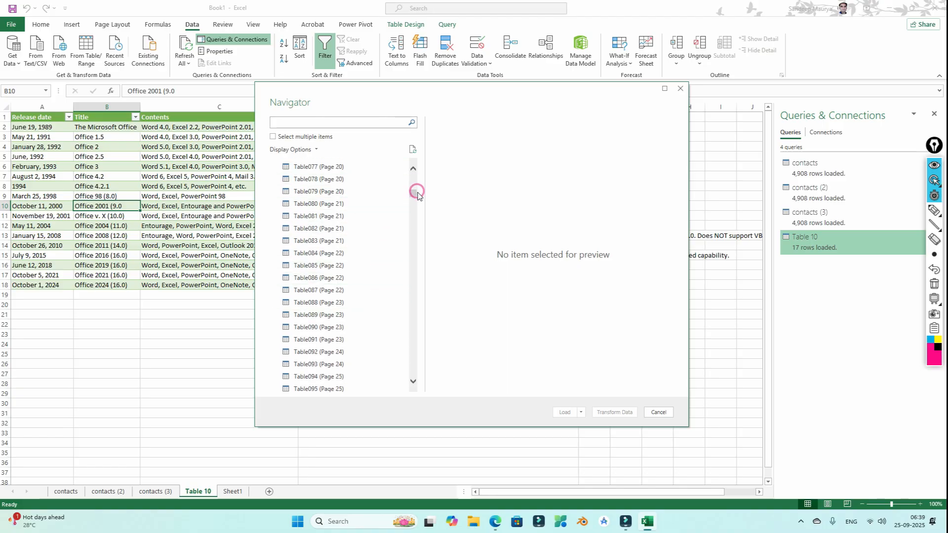
left_click_drag(413, 191, 417, 307)
left_click(322, 221)
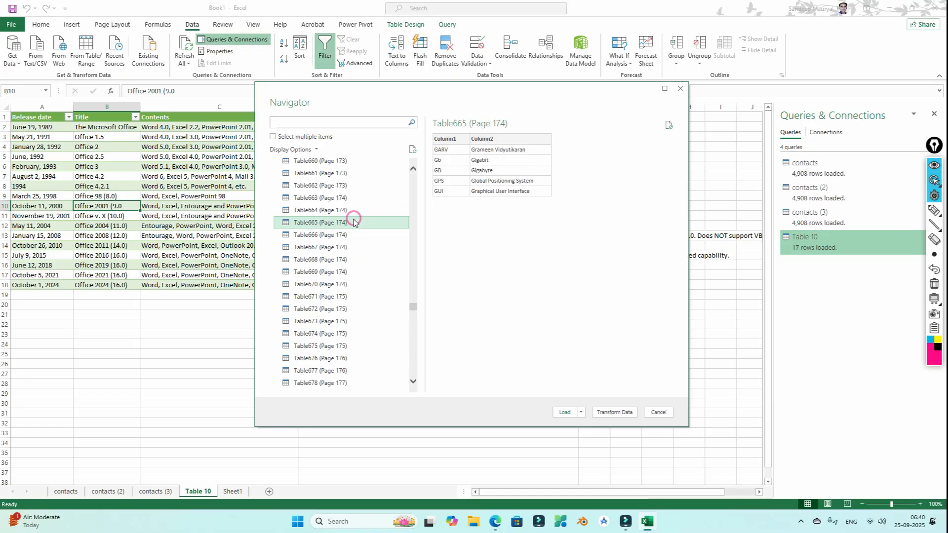
scroll(334, 259, "down", 5)
left_click(328, 257)
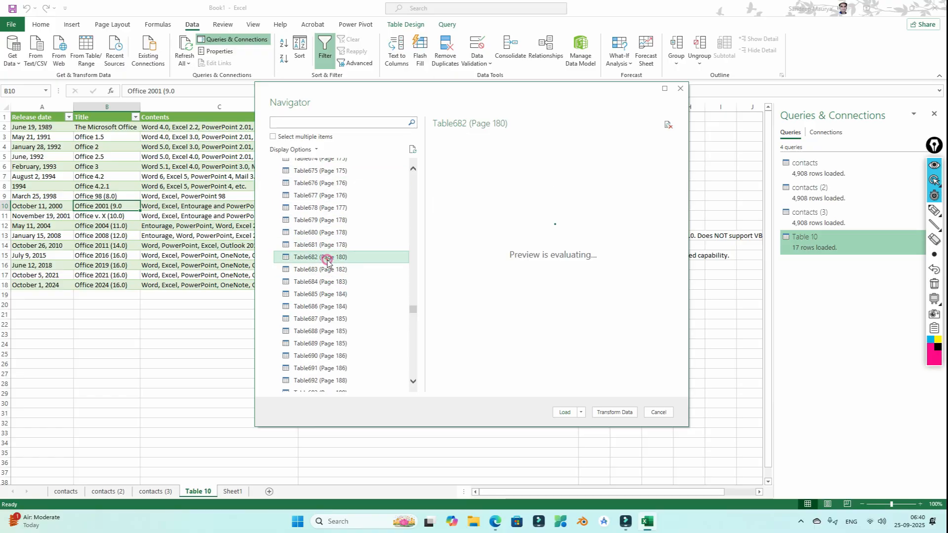
scroll(362, 255, "down", 4)
left_click(331, 267)
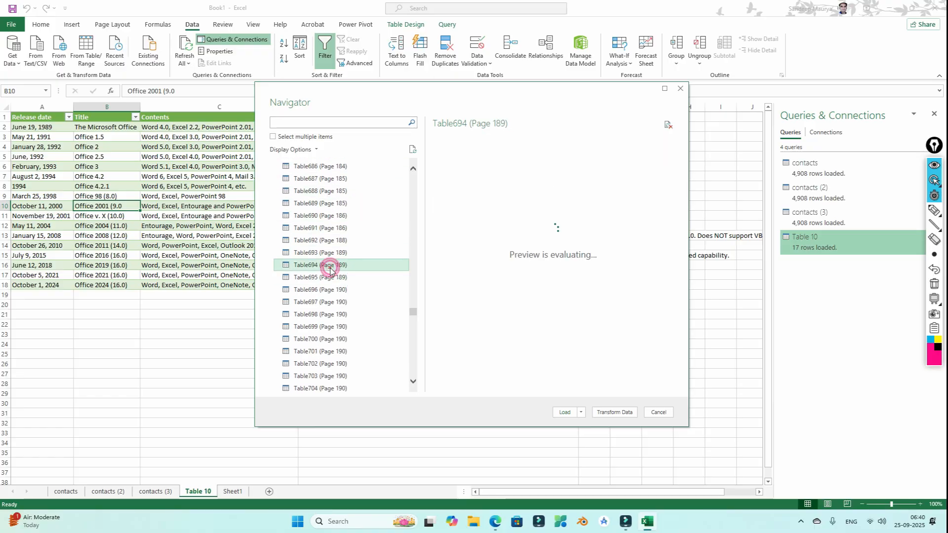
scroll(332, 267, "down", 1)
scroll(497, 259, "down", 1)
scroll(496, 258, "down", 3)
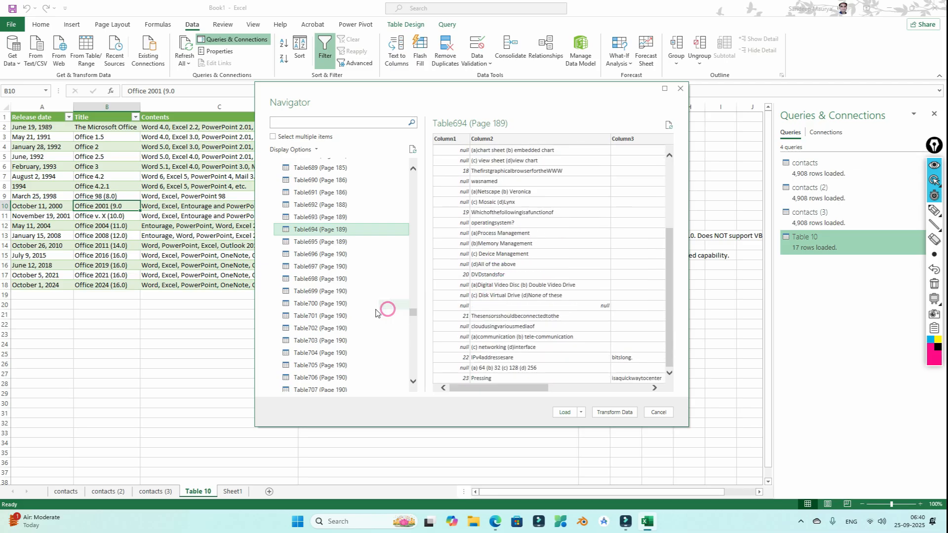
Preview several whole-page items of the PDF, including Page053, Page050, Page048 and Page047.
scroll(332, 324, "down", 20)
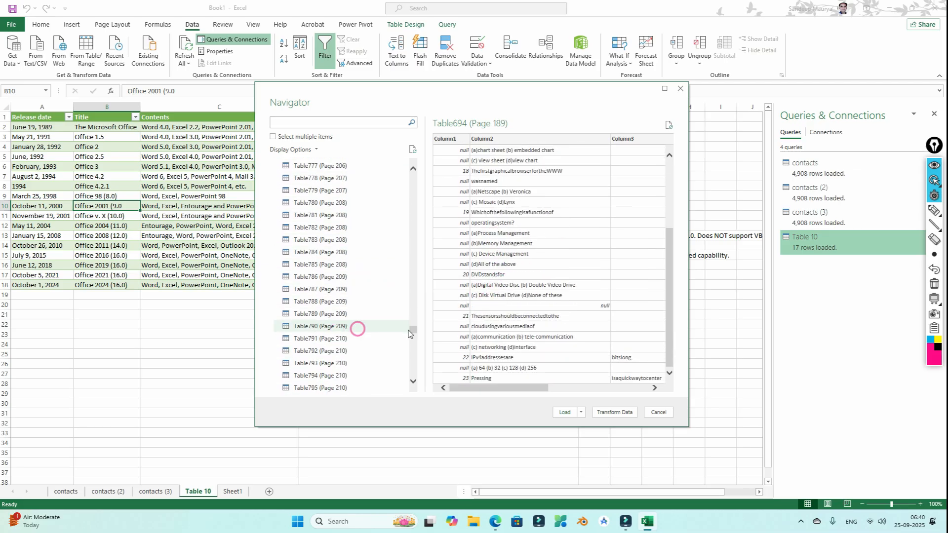
left_click_drag(414, 329, 414, 342)
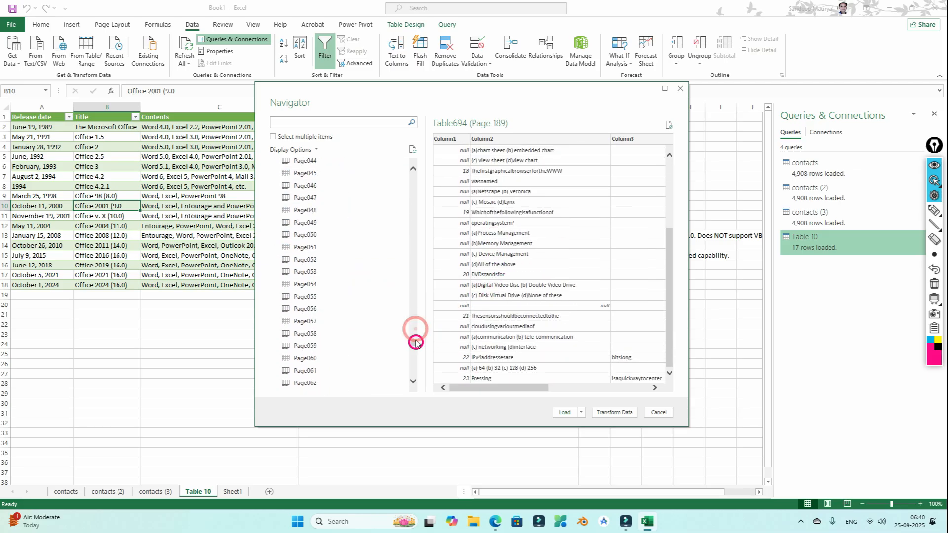
left_click(333, 281)
left_click(307, 269)
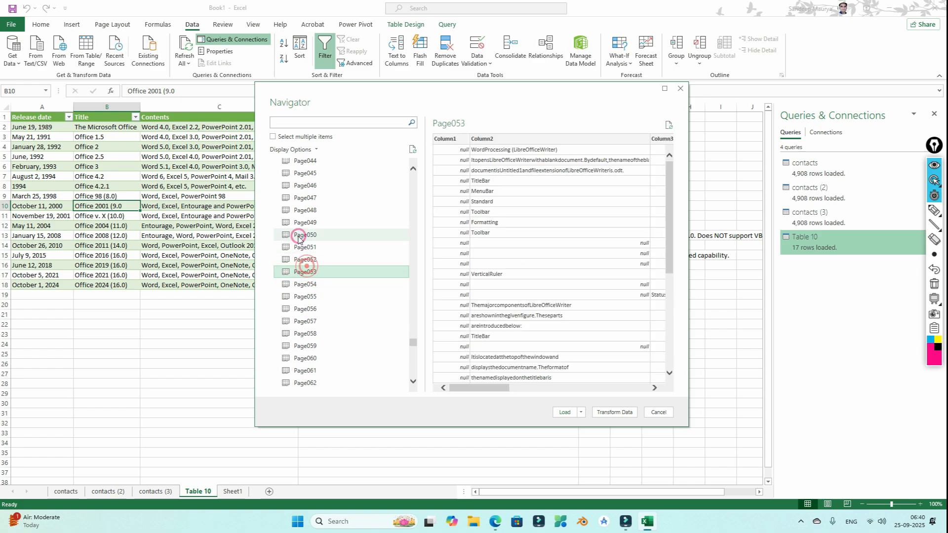
left_click(298, 235)
left_click(298, 210)
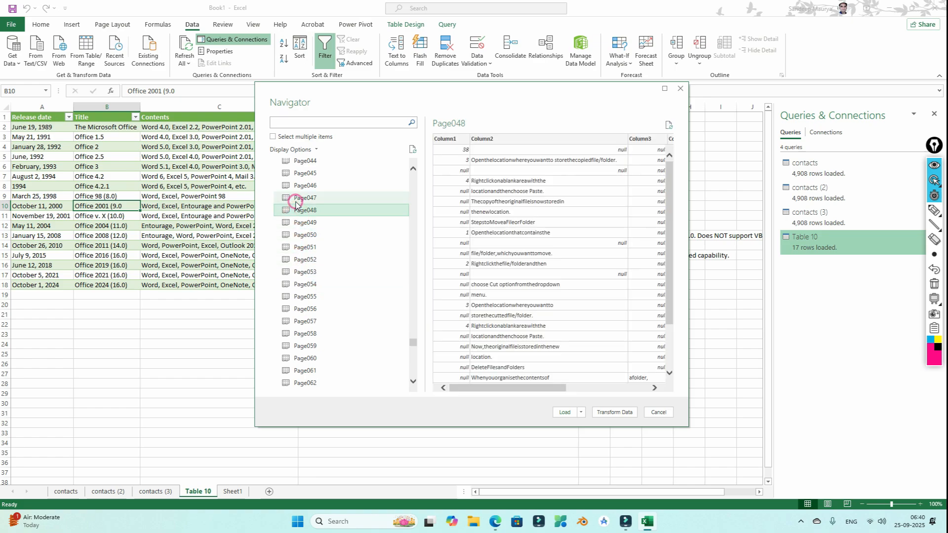
left_click(298, 199)
Select the Page056 item of the PDF and load it into the workbook.
left_click(307, 309)
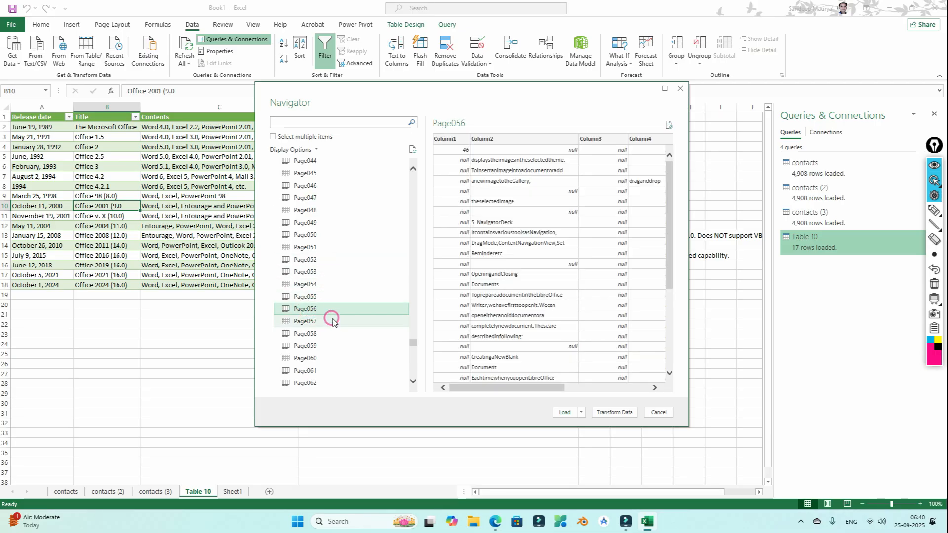
left_click(565, 412)
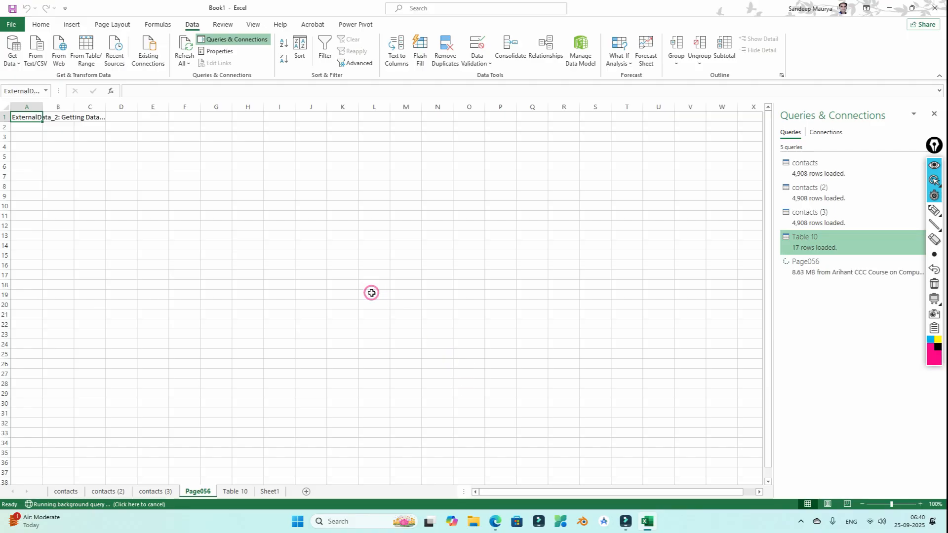
Check the Page056 query's preview, columns, load status and data source, and look at the workbook's connections list.
left_click(846, 279)
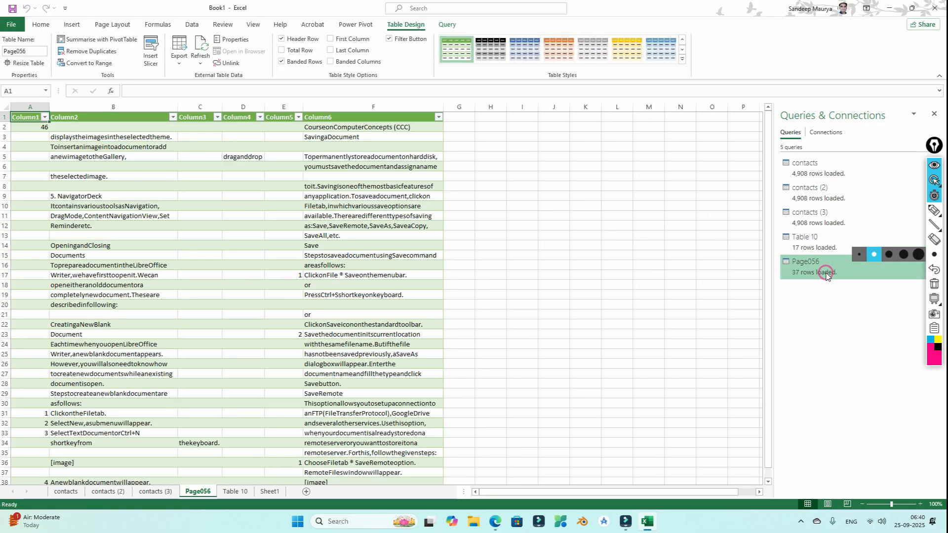
mouse_move(826, 274)
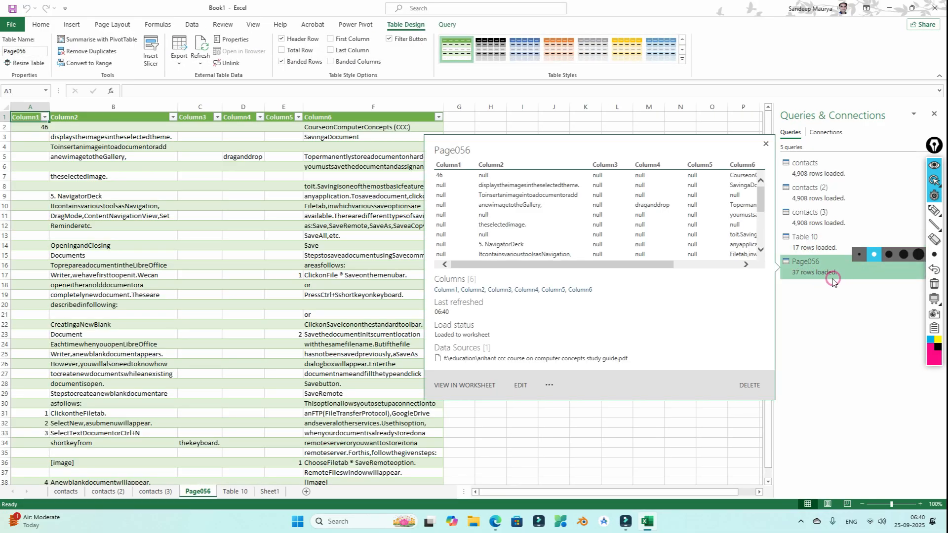
left_click_drag(626, 265, 715, 163)
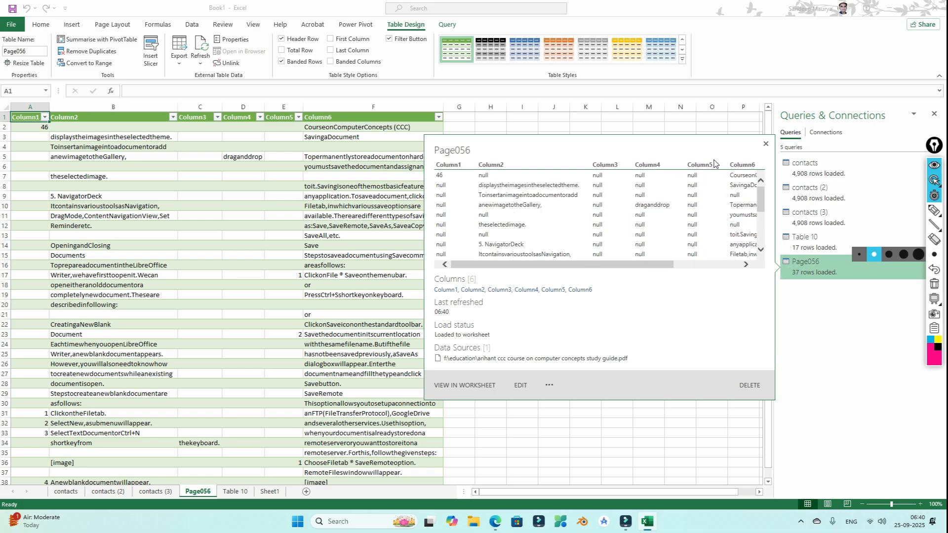
left_click(767, 144)
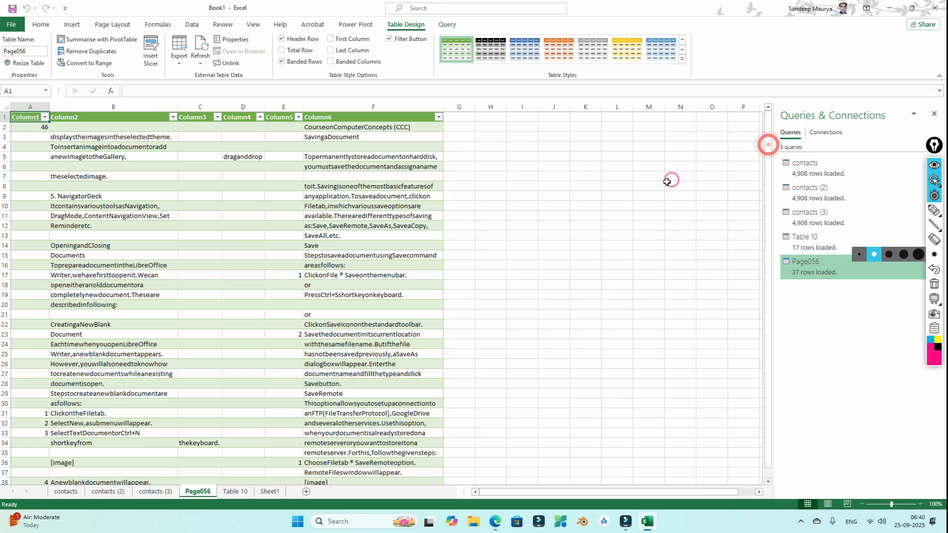
left_click(828, 137)
left_click(788, 133)
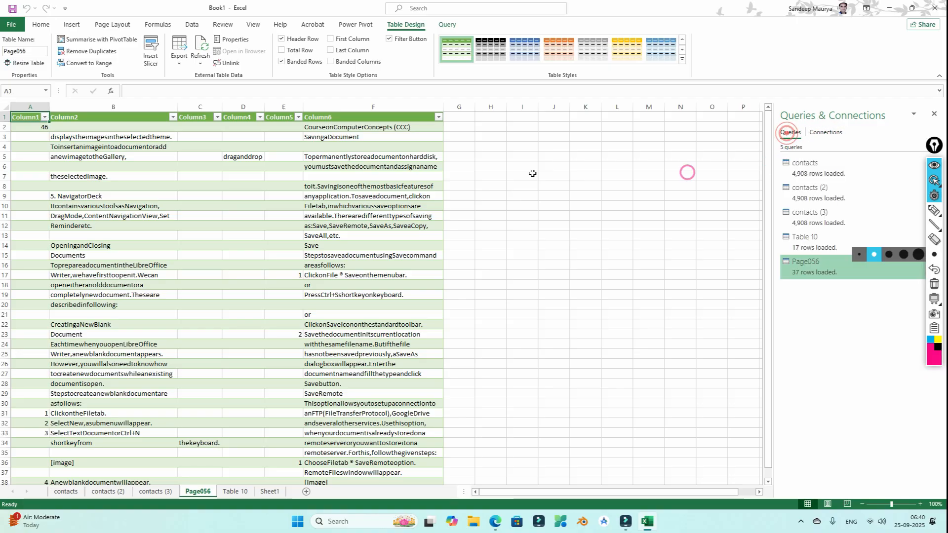
Look through the imported PDF text in Column6 and Column2 of the Page056 sheet.
scroll(159, 268, "down", 11)
scroll(157, 290, "up", 11)
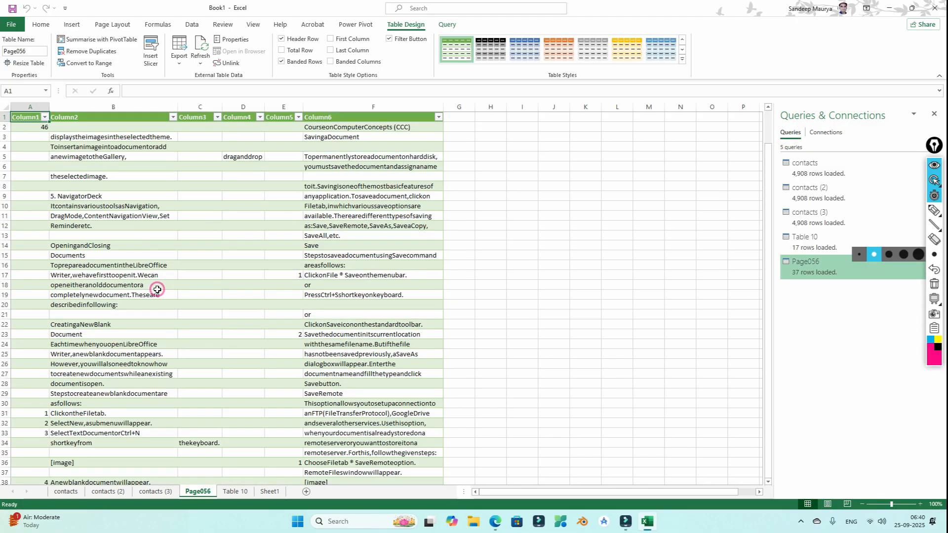
left_click(328, 228)
left_click(334, 154)
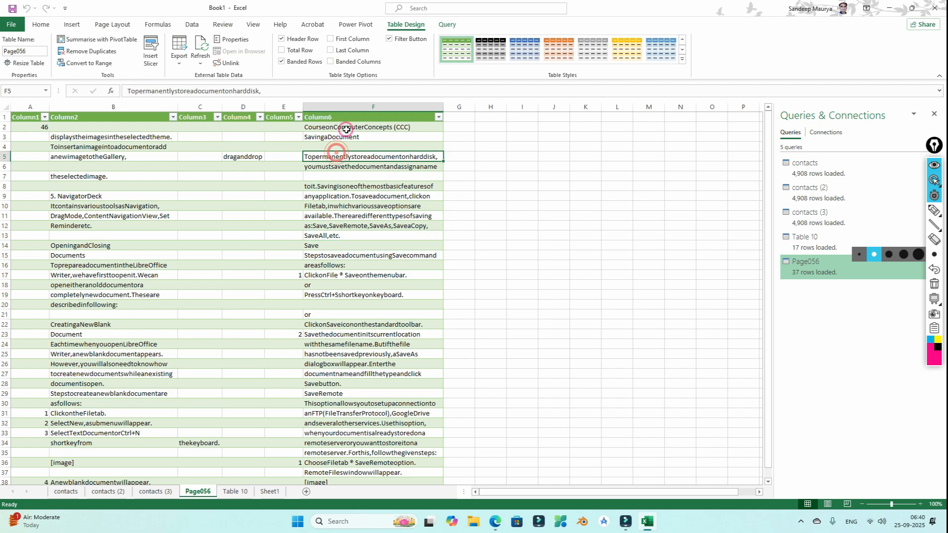
left_click(344, 130)
left_click(352, 155)
left_click(352, 176)
left_click(357, 207)
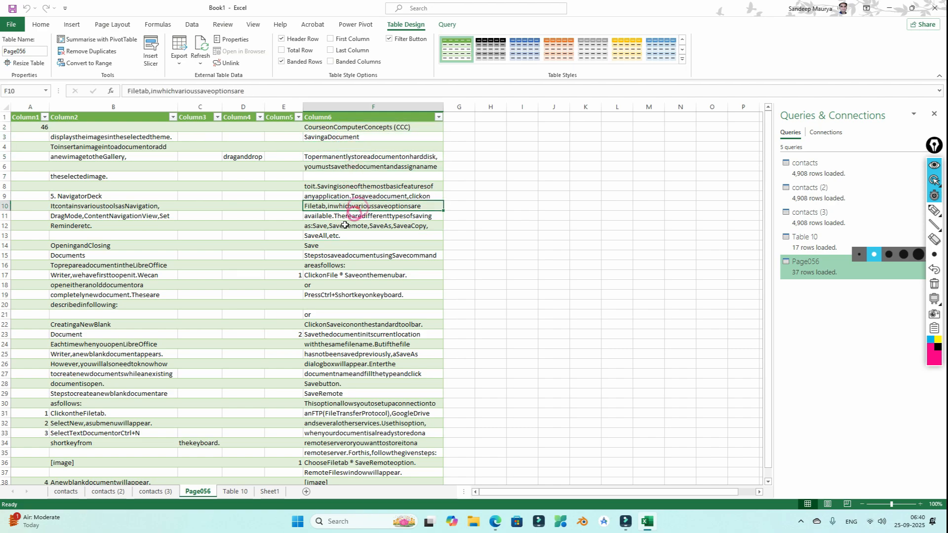
left_click(131, 249)
left_click(111, 295)
left_click(111, 315)
left_click(112, 334)
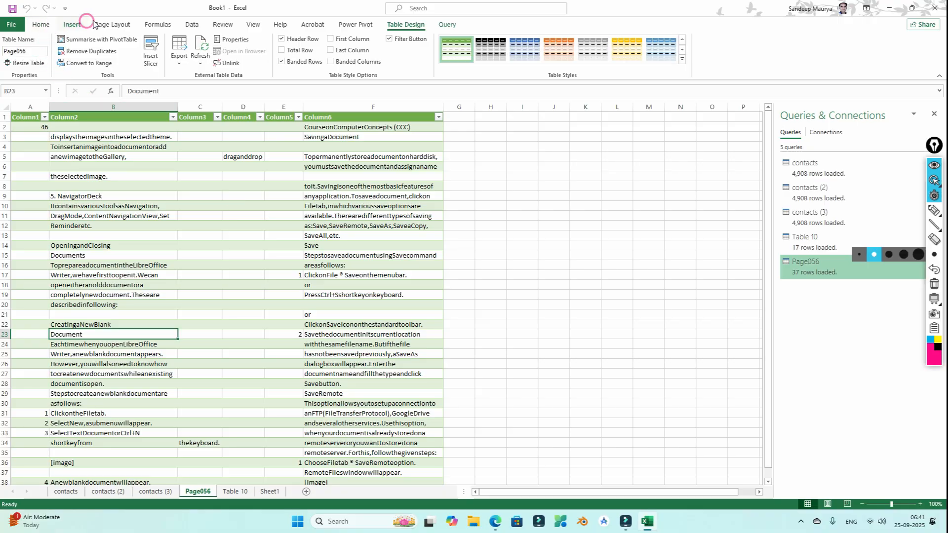
Review the source categories offered by Get Data, such as file, database, Azure, online services and other sources.
left_click(193, 25)
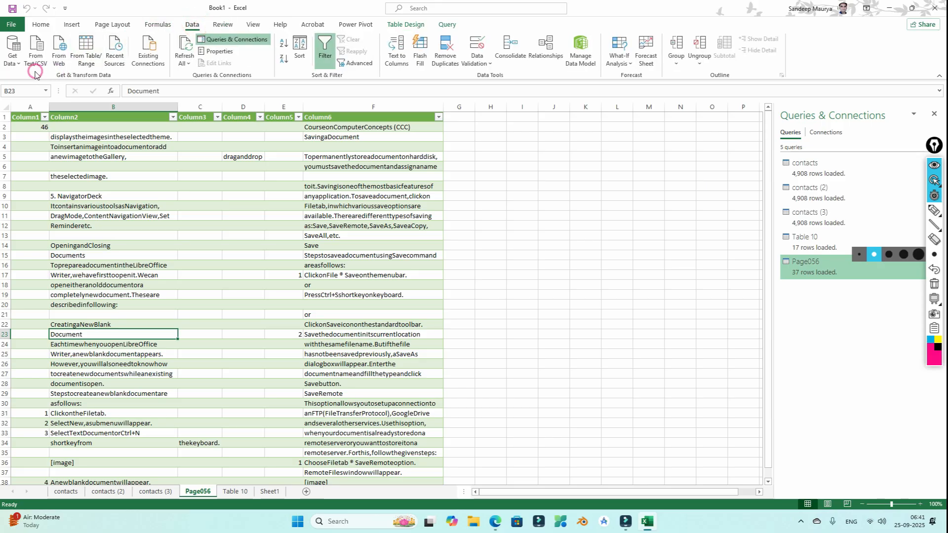
left_click(12, 60)
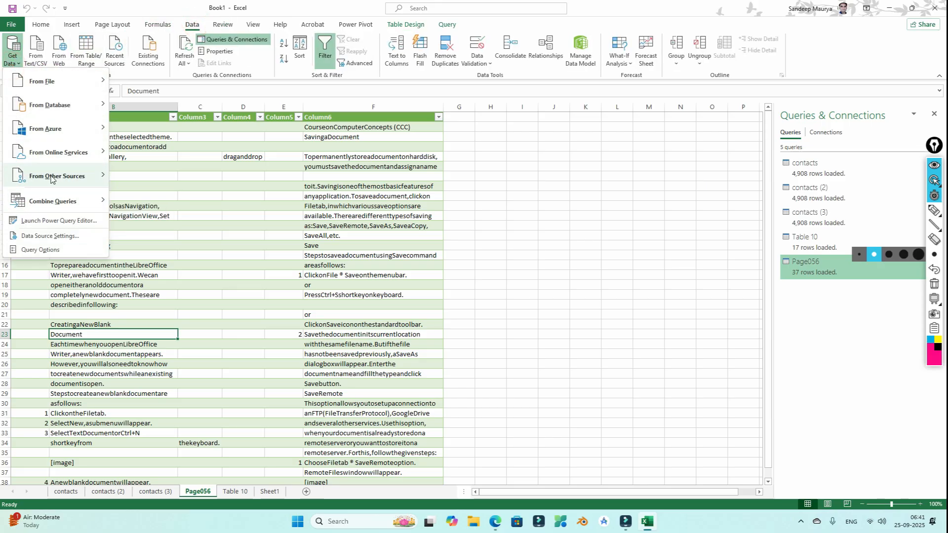
mouse_move(52, 179)
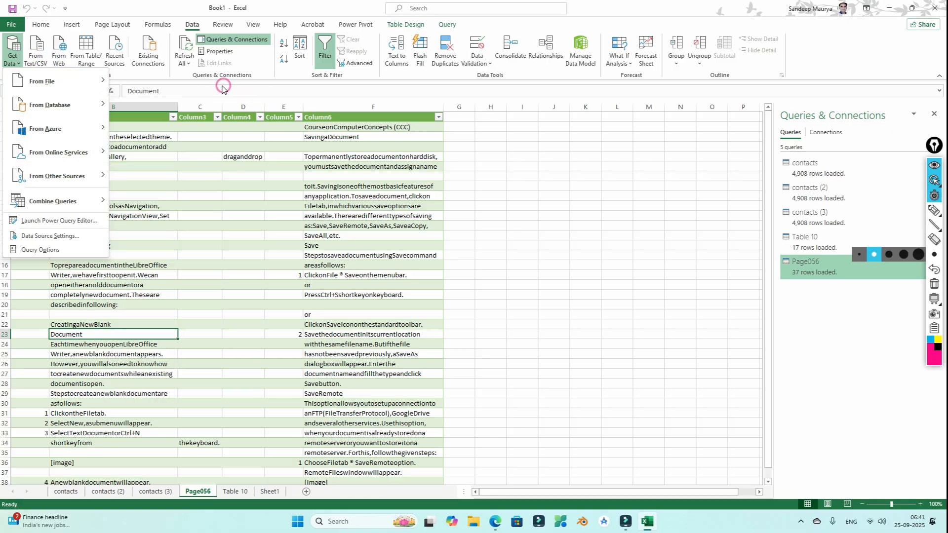
left_click(263, 71)
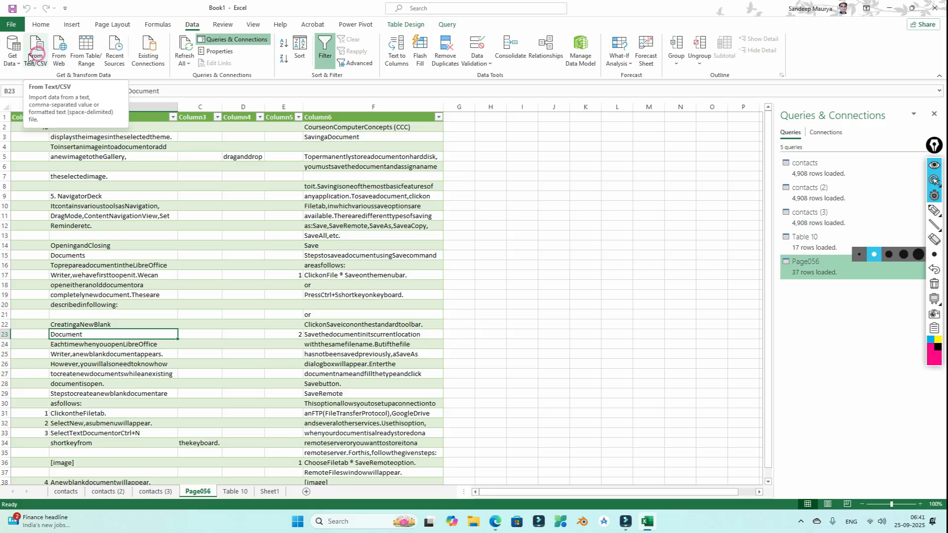
left_click(13, 50)
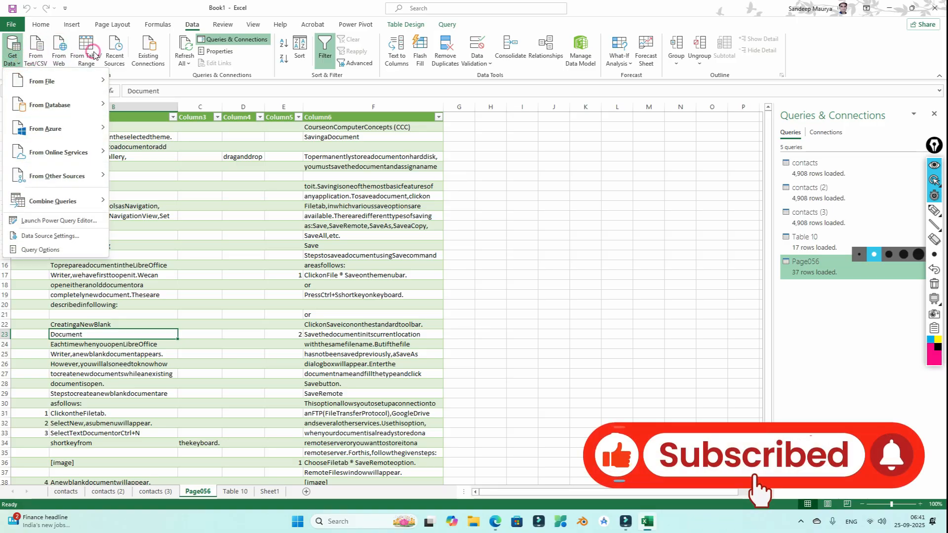
left_click(134, 69)
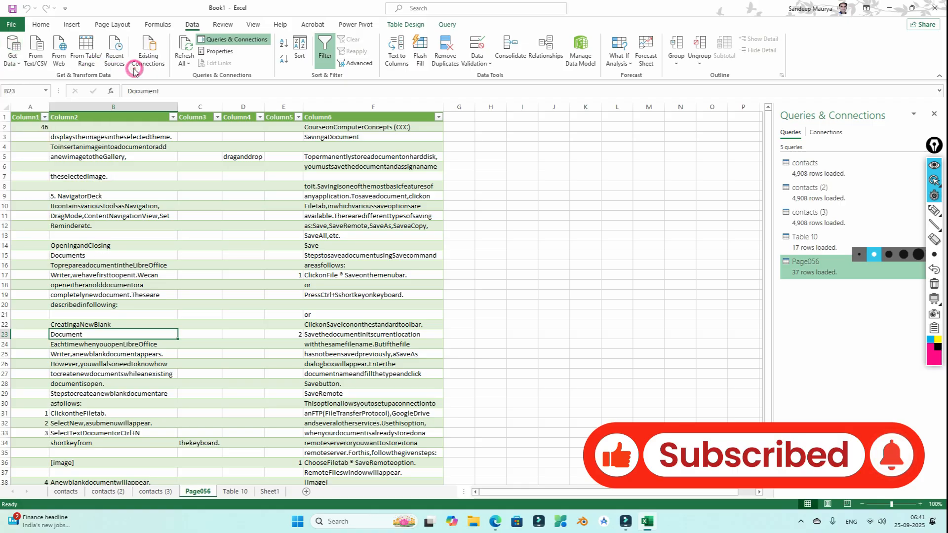
Open the Page056 table in Power Query Editor through From Table/Range, and close the editor discarding the changes.
left_click(89, 58)
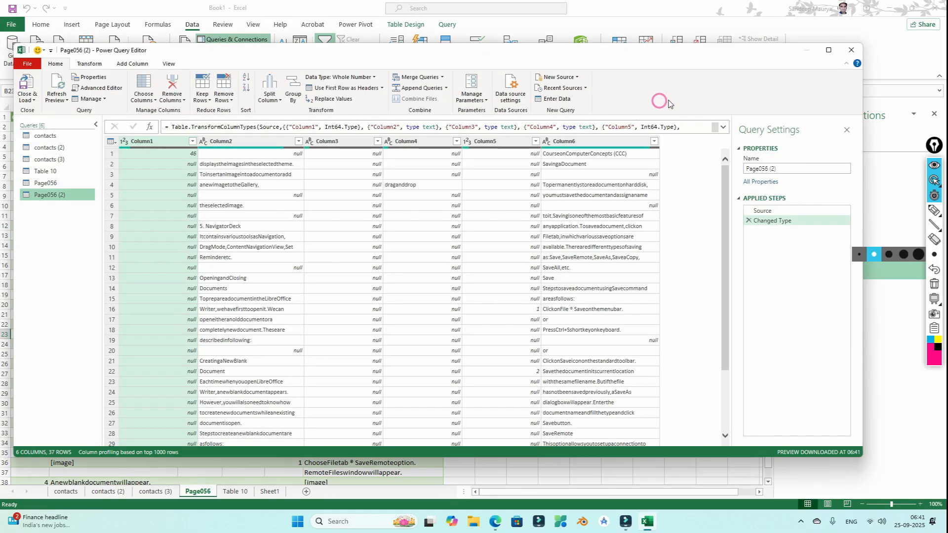
left_click(843, 55)
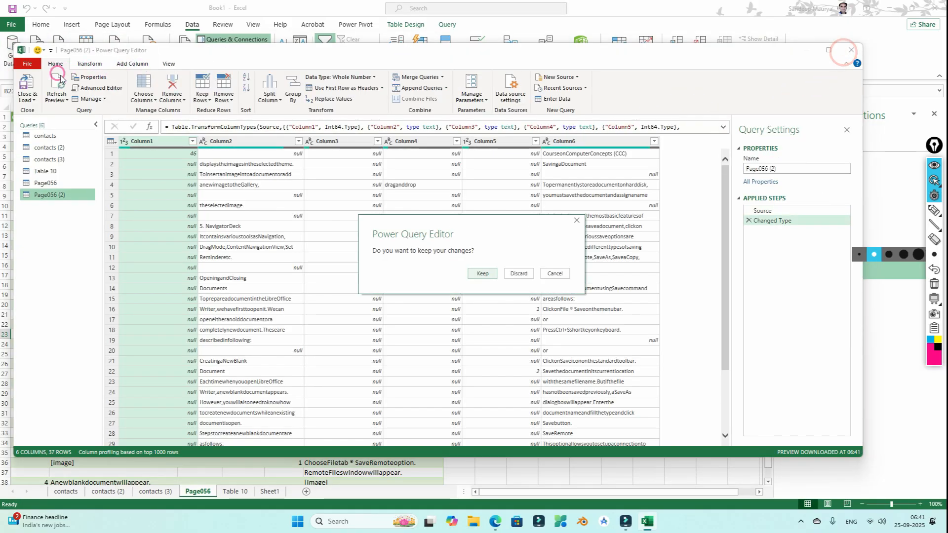
left_click(519, 275)
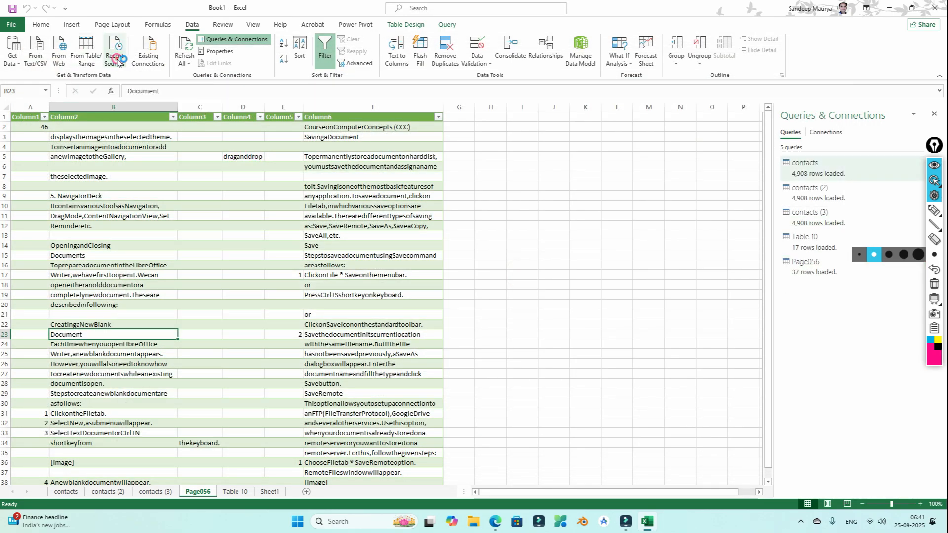
Review the workbook's Recent Sources and Existing Connections lists without opening any of them.
left_click(116, 61)
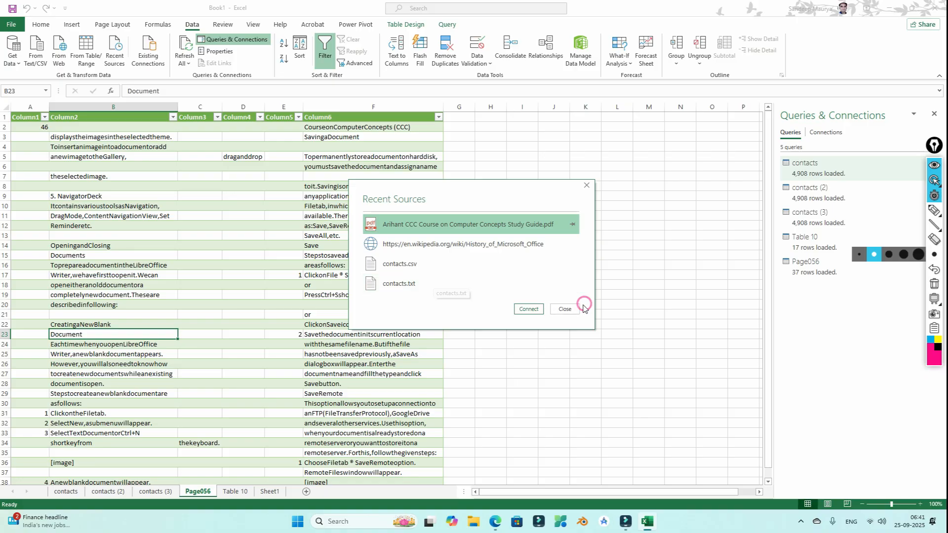
left_click(566, 310)
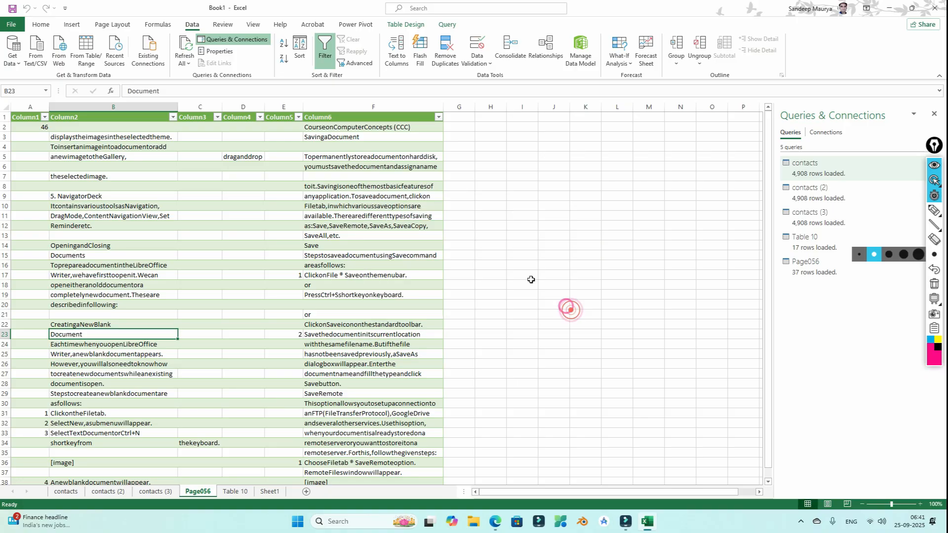
left_click(157, 69)
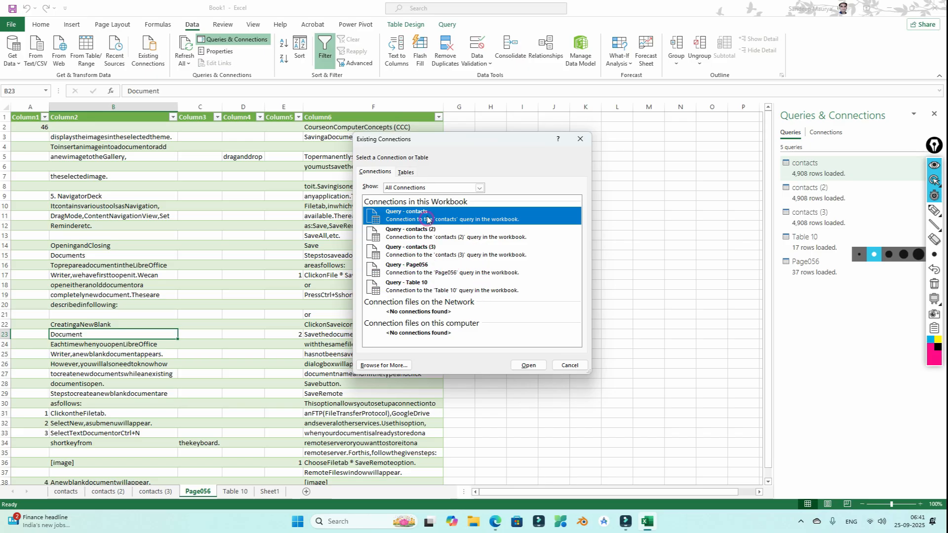
left_click(570, 365)
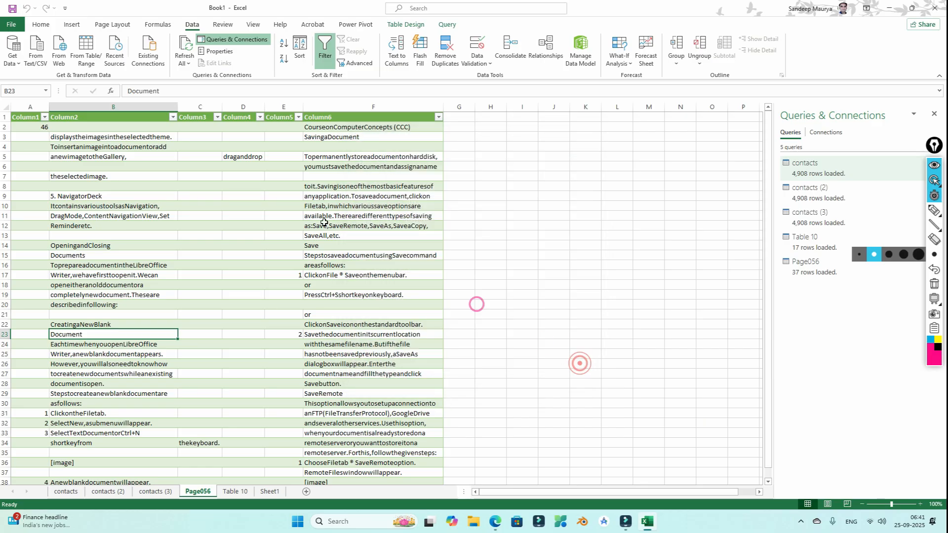
Refresh all imported data in the workbook, and select the Column2 header cell B1 of the Page056 table.
left_click(181, 47)
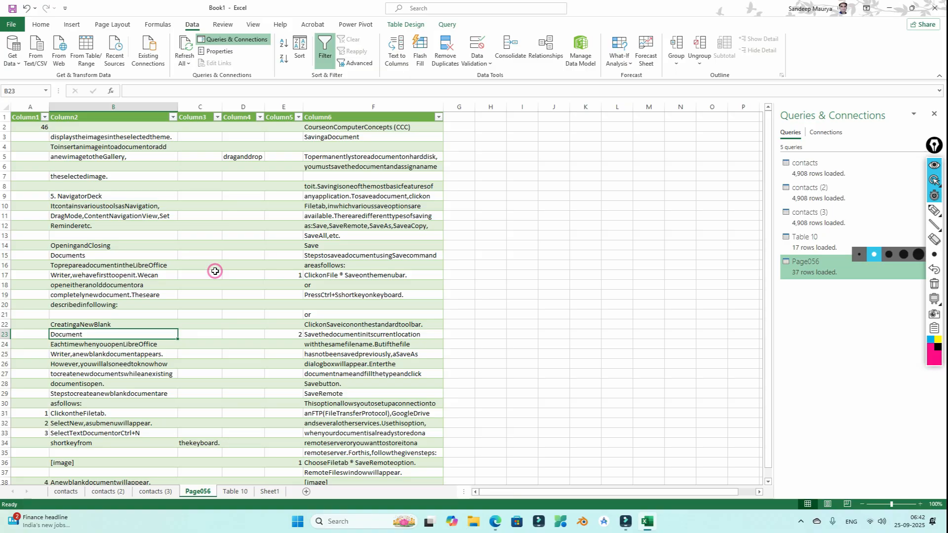
left_click(127, 147)
left_click(75, 117)
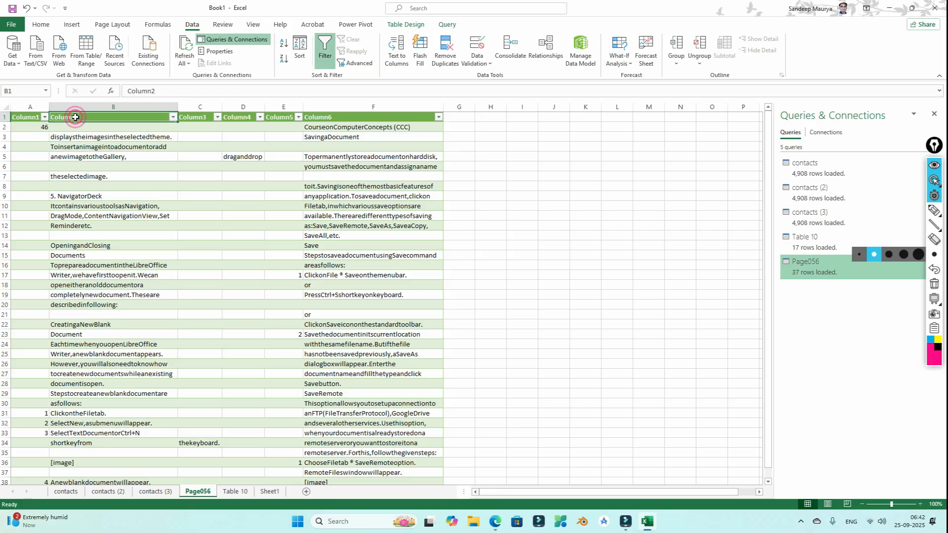
Toggle the Page056 table's header filter buttons, leaving them switched off.
left_click(327, 60)
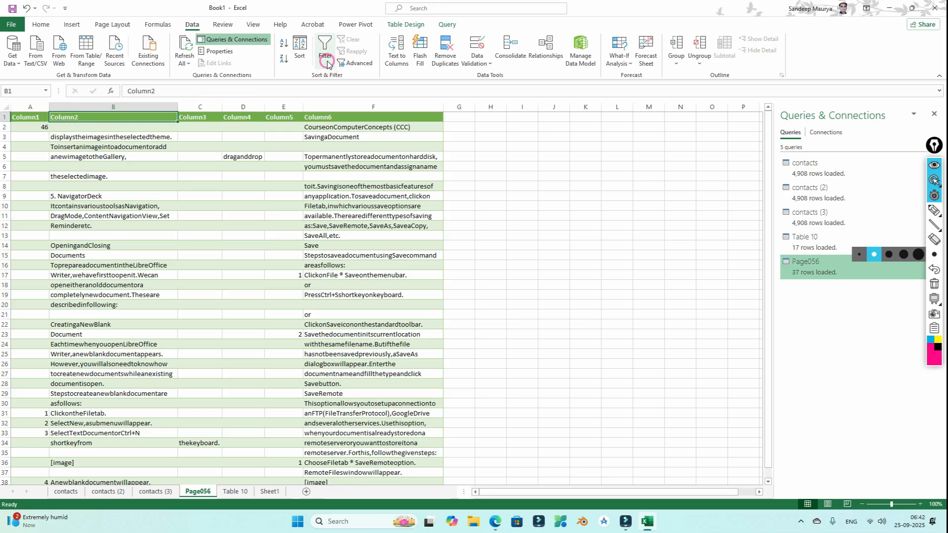
left_click(327, 61)
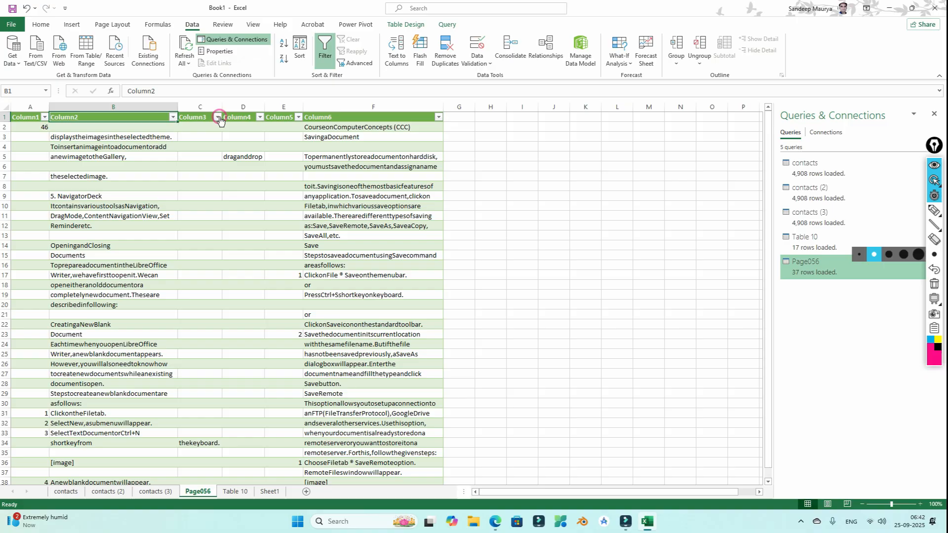
left_click(85, 119)
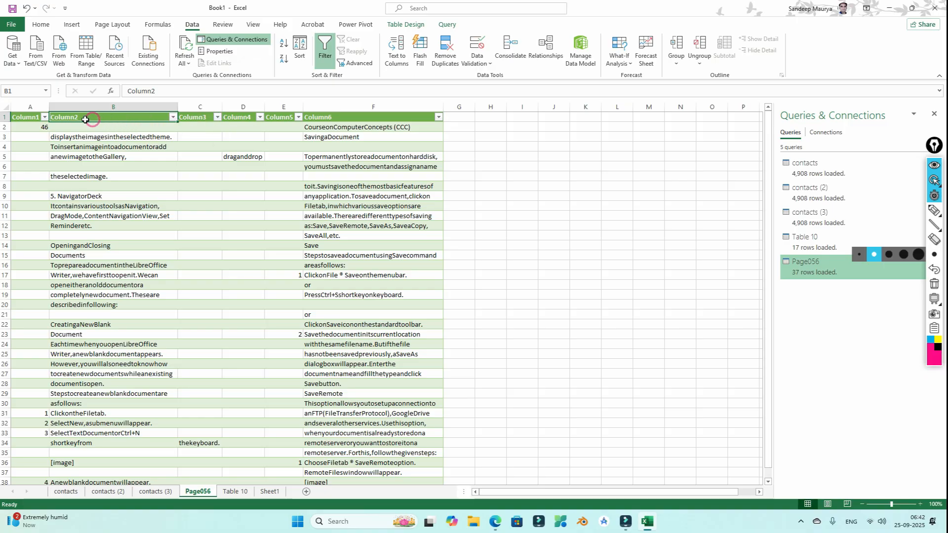
left_click(45, 118)
left_click(45, 118)
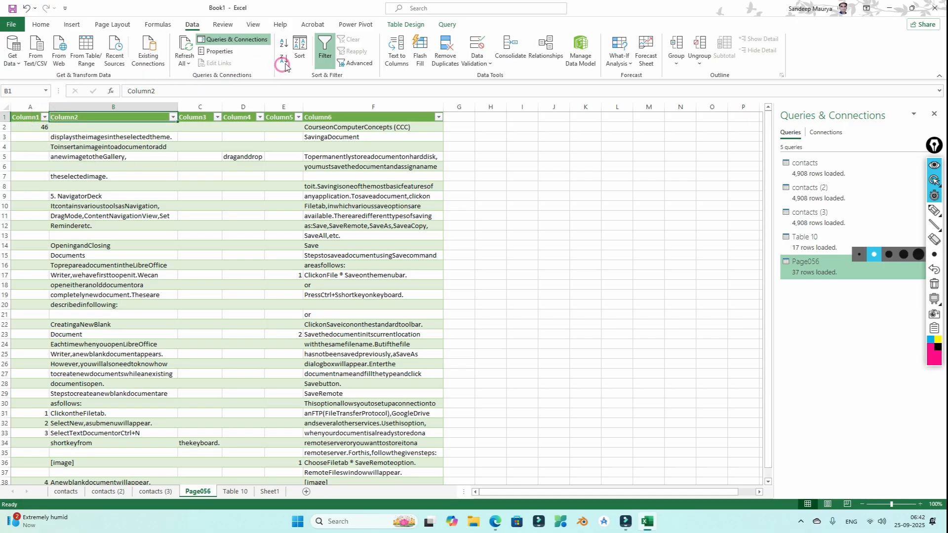
left_click(324, 47)
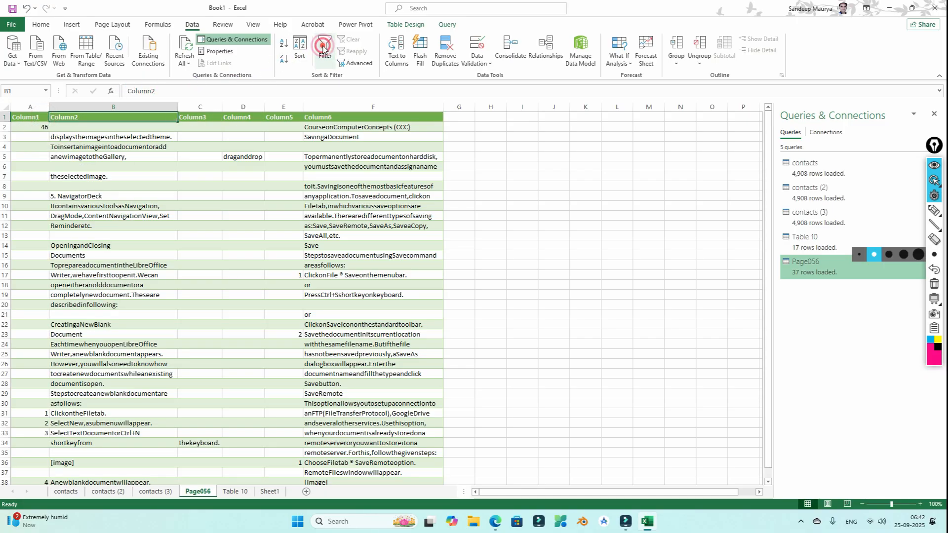
Select all data rows of the Page056 table from A2 to F38 and sort them A to Z by Column1.
left_click(317, 121)
left_click(375, 156)
left_click(335, 119)
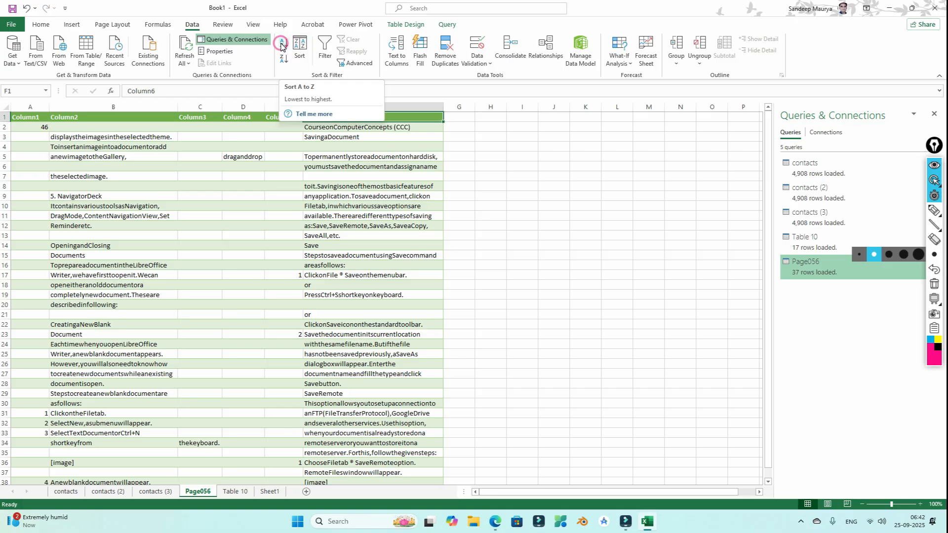
scroll(101, 335, "down", 4)
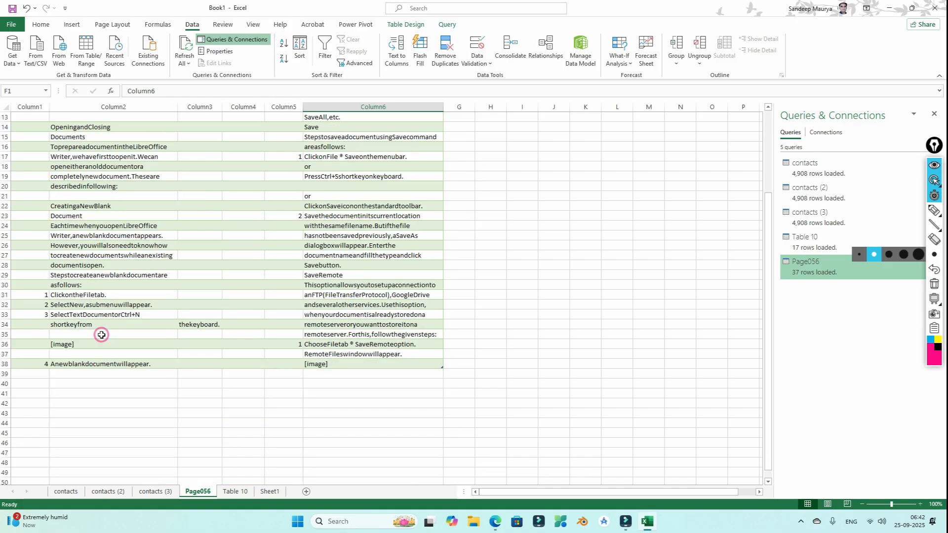
scroll(101, 335, "up", 4)
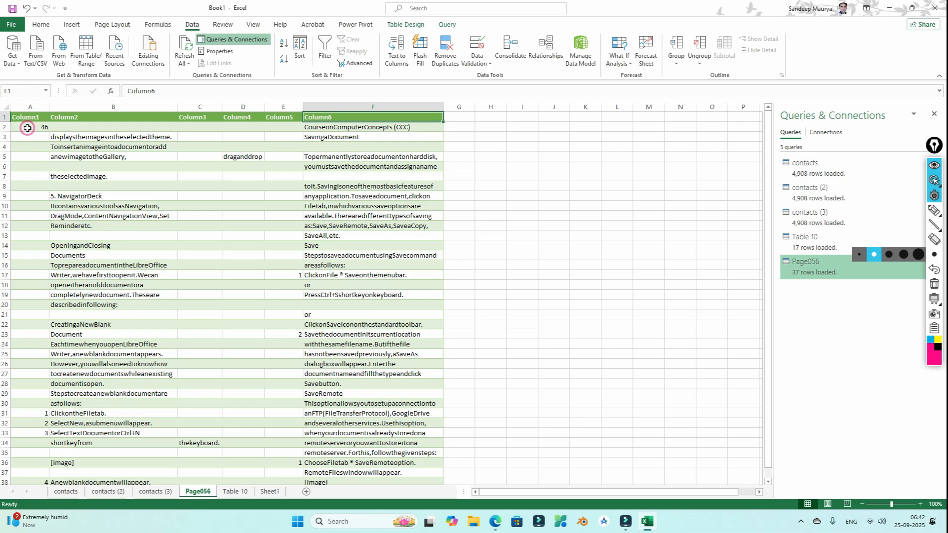
left_click_drag(28, 128, 417, 482)
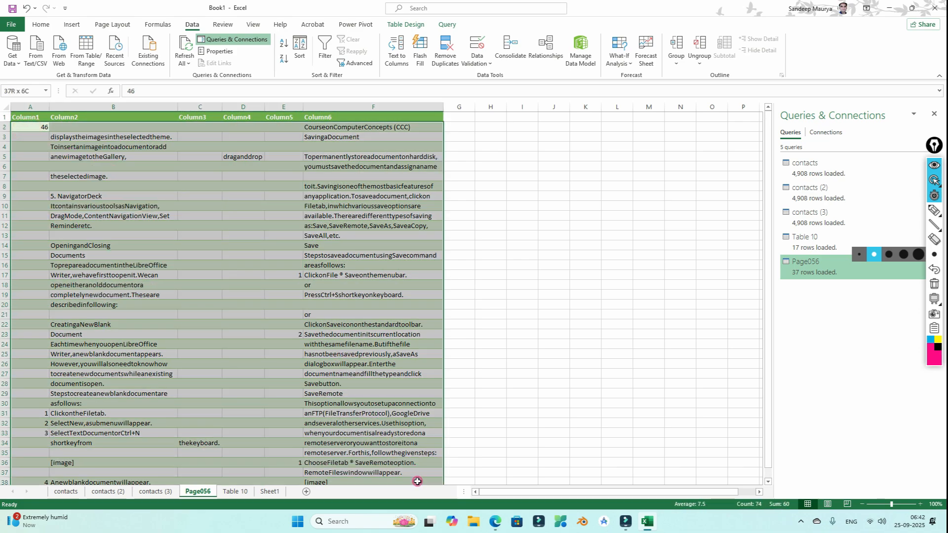
left_click(284, 44)
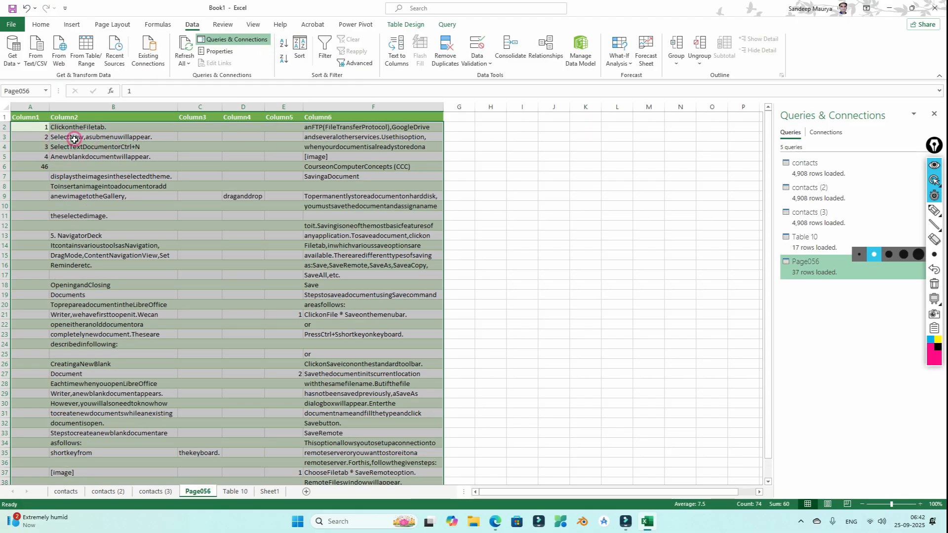
scroll(93, 366, "down", 3)
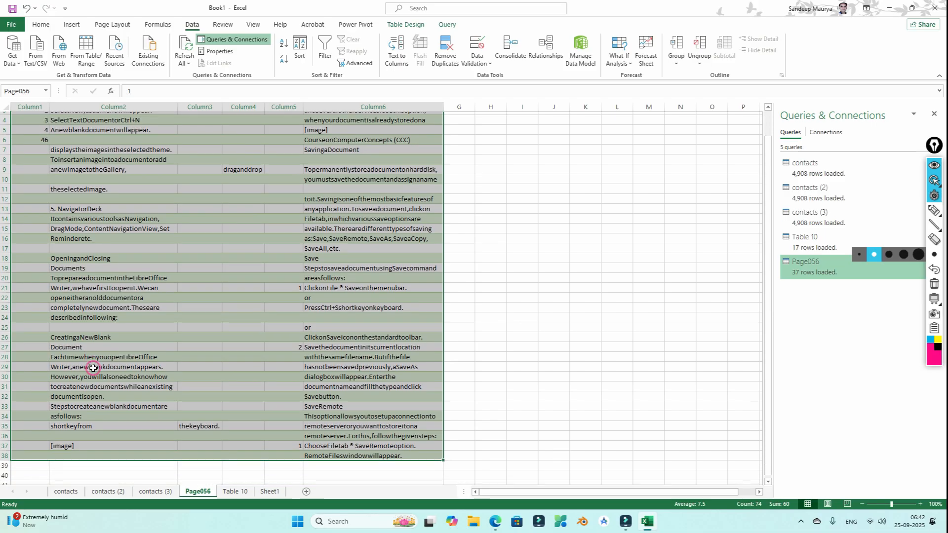
scroll(102, 356, "up", 3)
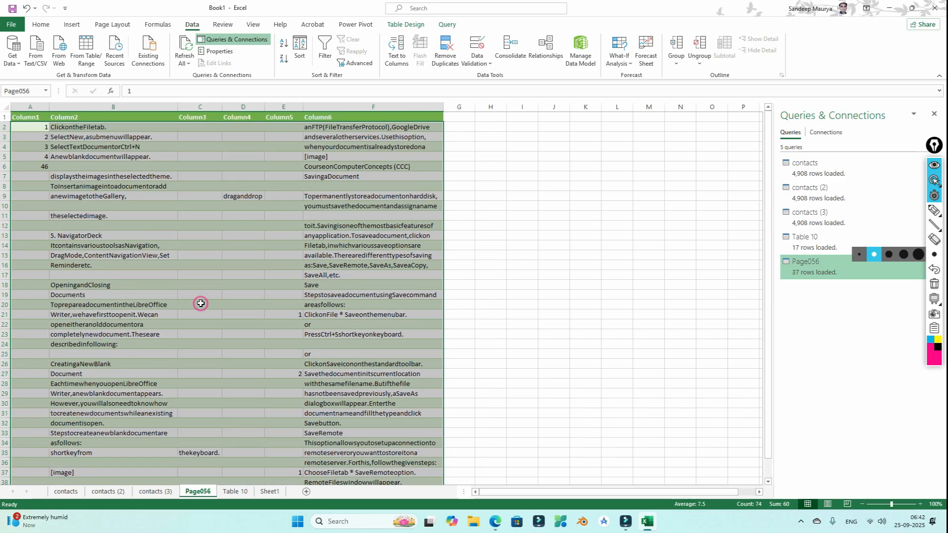
left_click(200, 288)
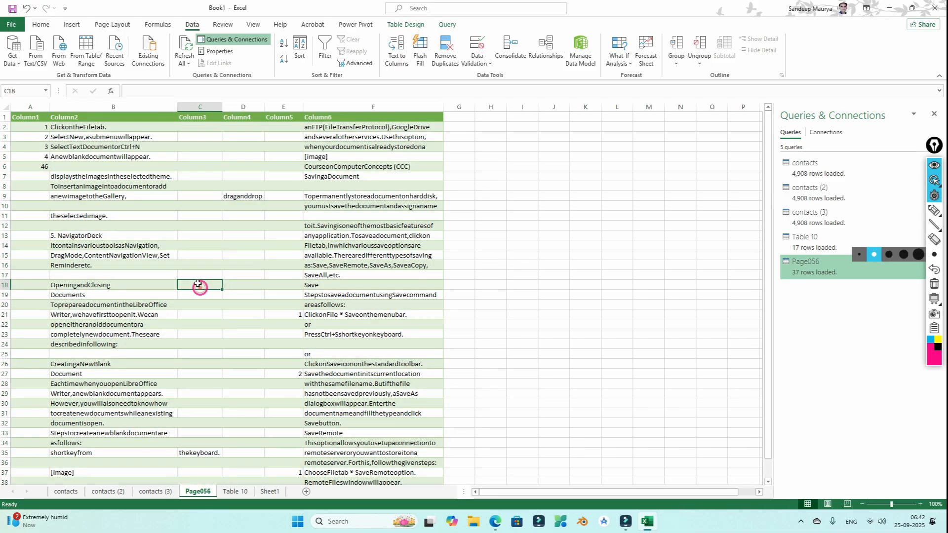
Sort the Page056 table A to Z using the Column2 cells B2:B35, followed by an A to Z sort on Column6 cells F2:F35.
left_click(79, 125)
left_click_drag(80, 136, 94, 453)
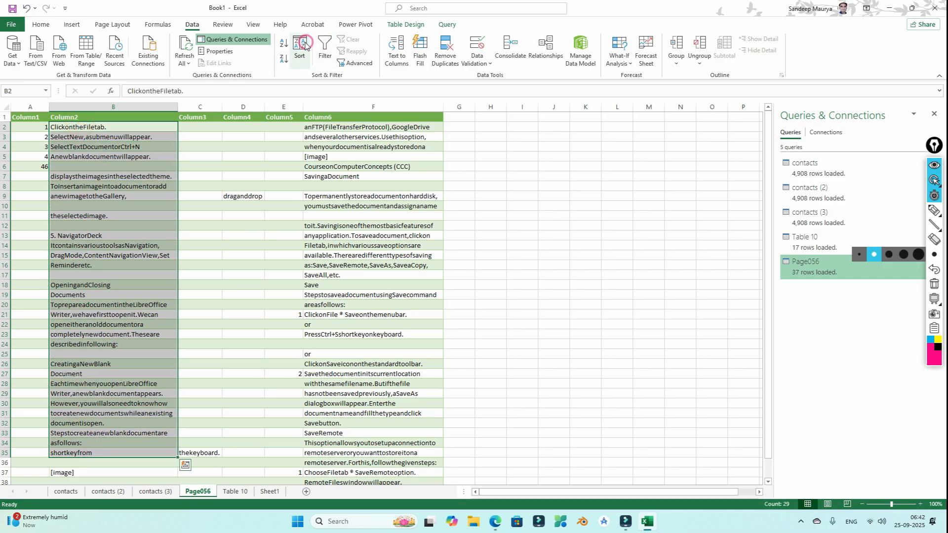
left_click(285, 43)
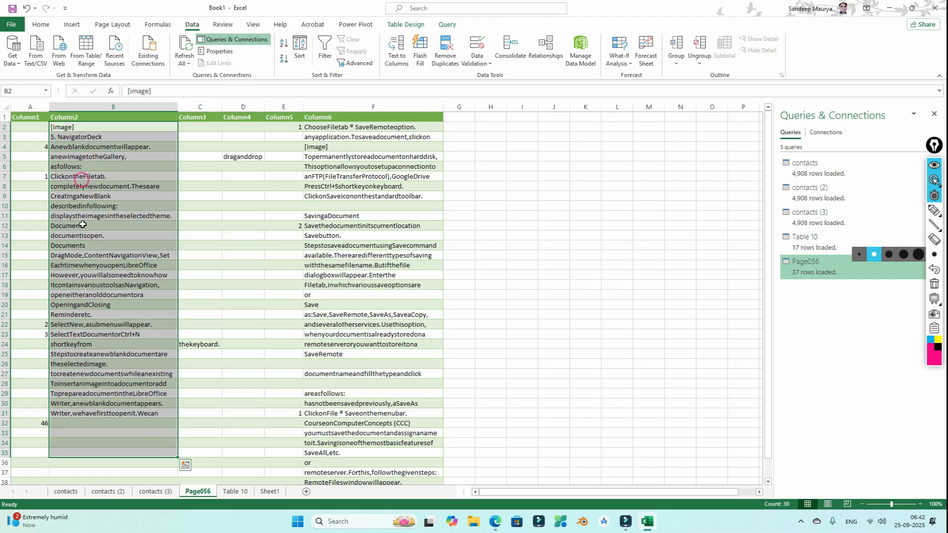
left_click_drag(344, 127, 377, 455)
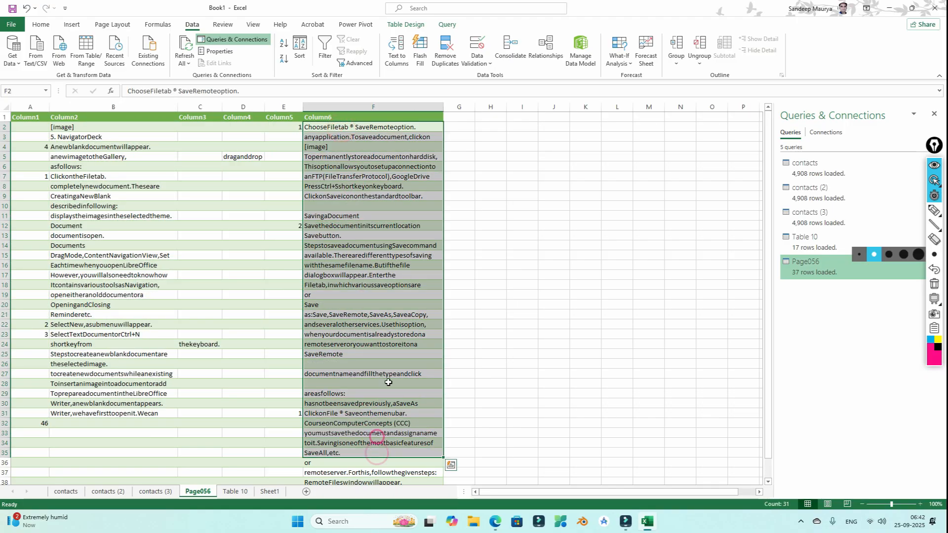
left_click(284, 43)
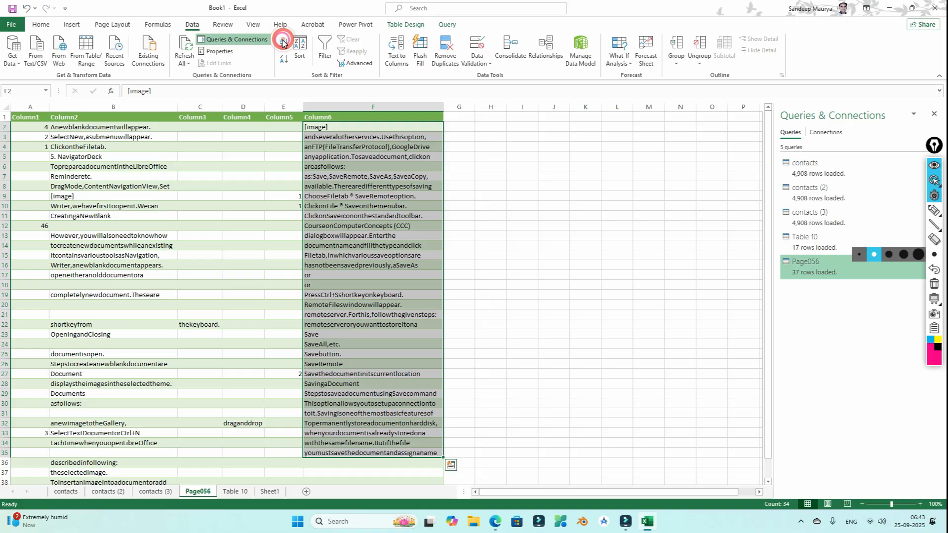
left_click(304, 55)
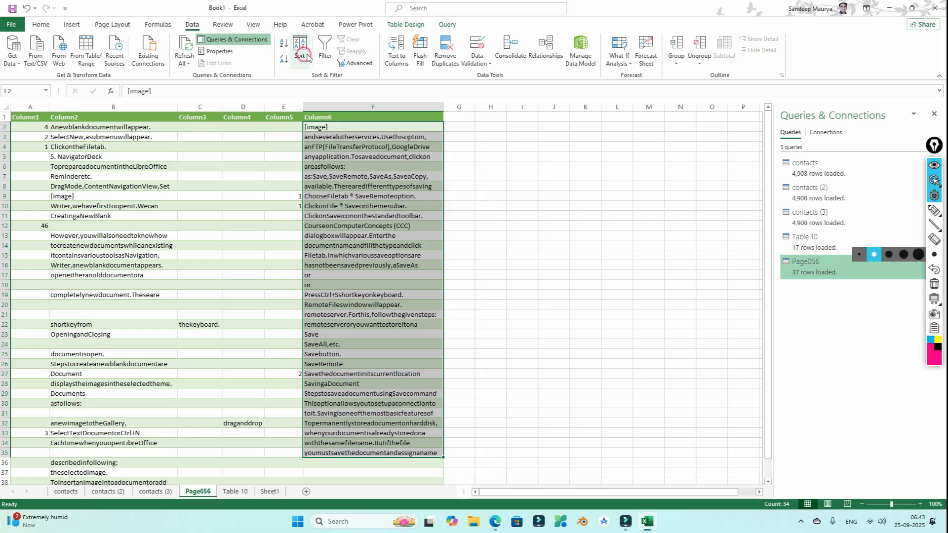
Turn on the table's filter buttons and exclude three neighbouring values near the end of the Column6 filter list.
left_click(325, 50)
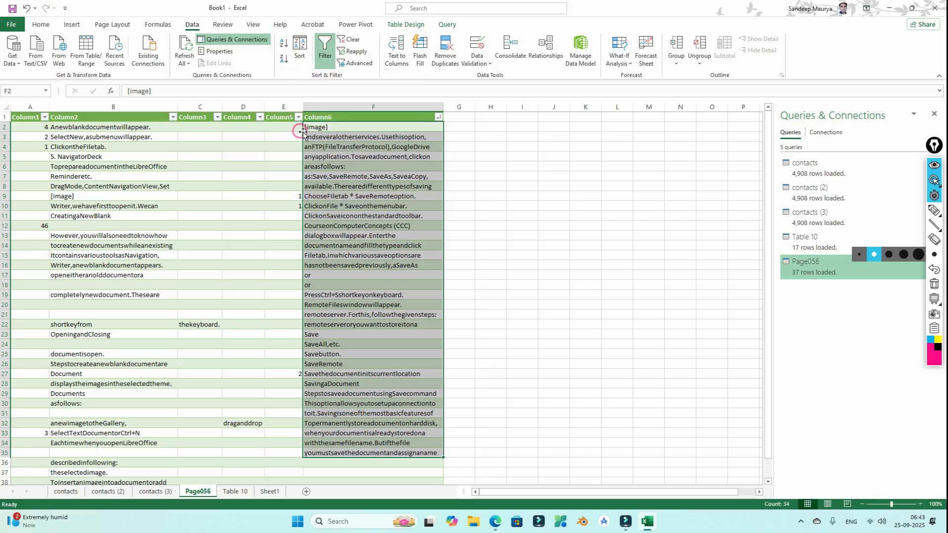
left_click(439, 118)
scroll(385, 257, "down", 9)
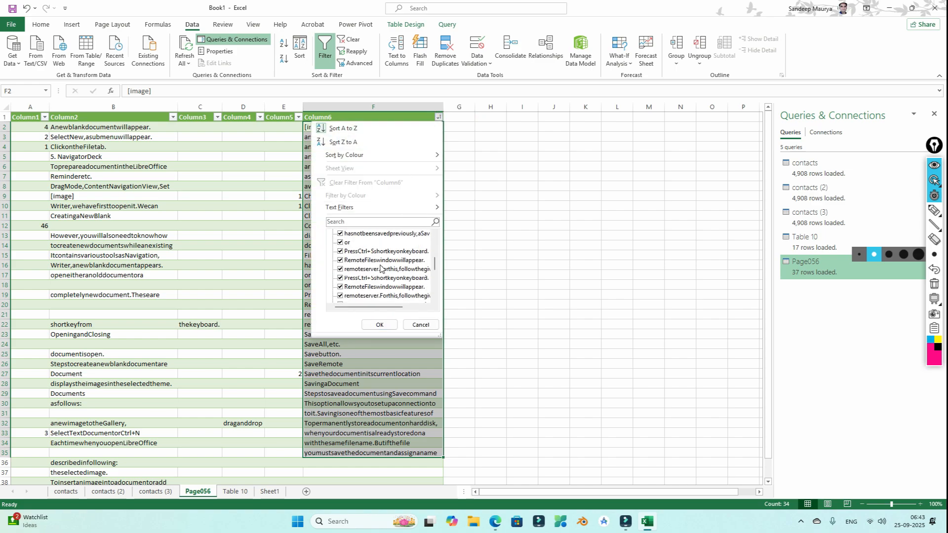
left_click(340, 270)
left_click(340, 260)
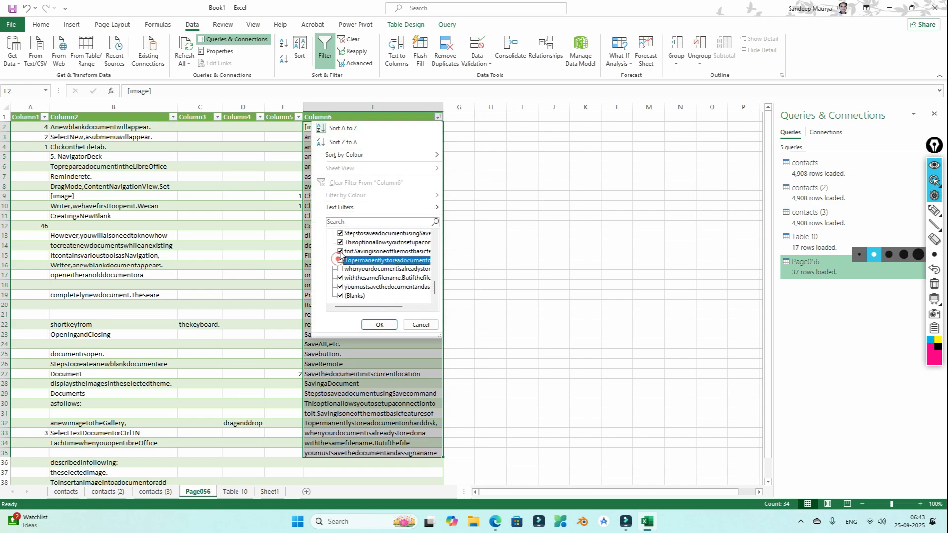
left_click(340, 251)
scroll(363, 277, "up", 9)
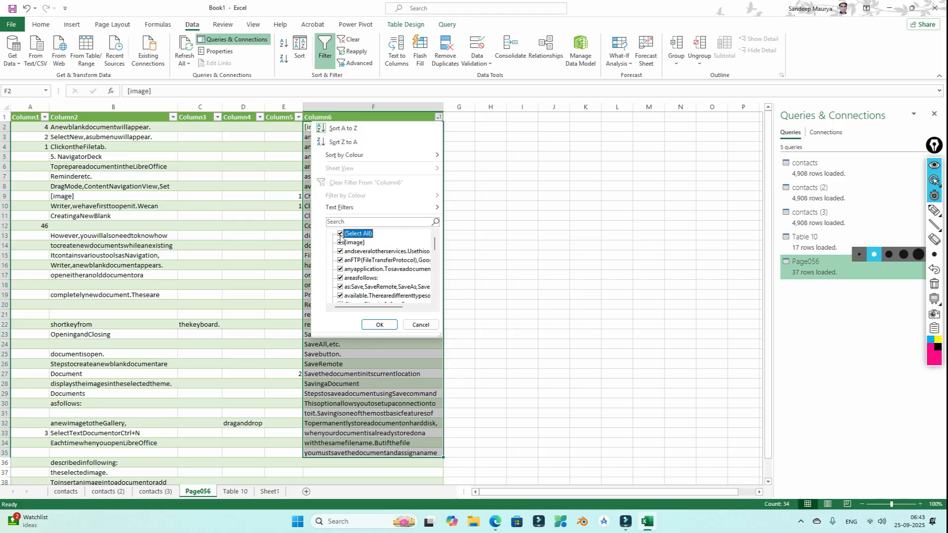
Filter Column6 to only [image], the value starting "hasnotbeensavedpreviously" and the value starting "remoteserveroryouwanttostore".
left_click(340, 234)
left_click(340, 243)
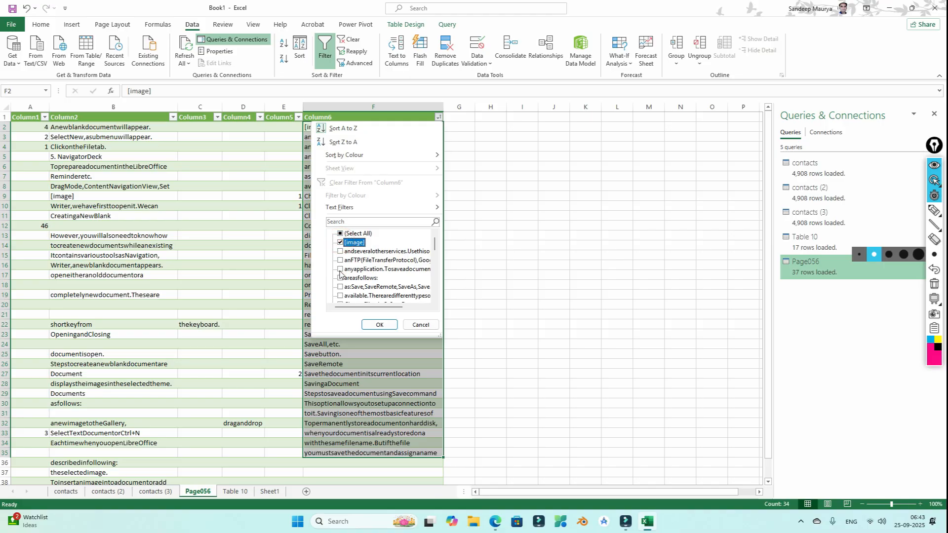
scroll(346, 269, "down", 3)
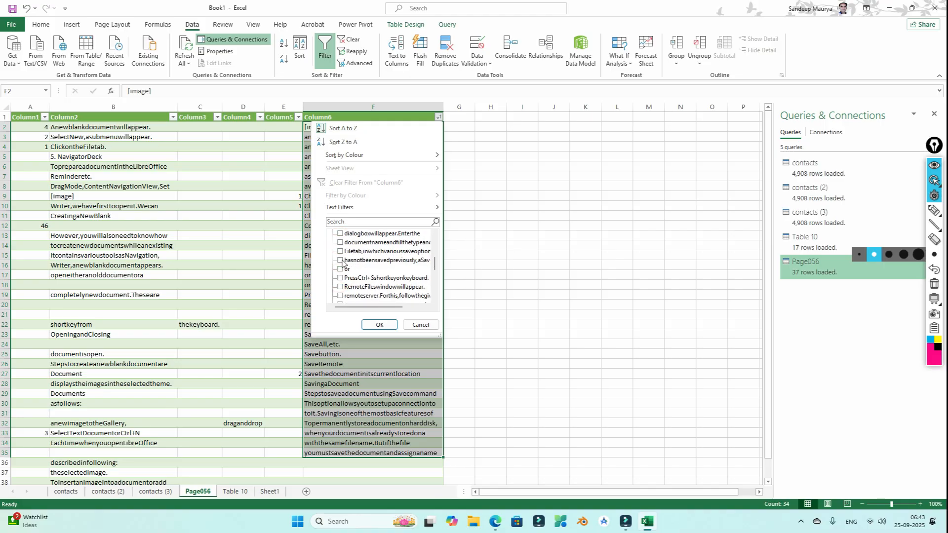
left_click(340, 261)
scroll(341, 267, "down", 1)
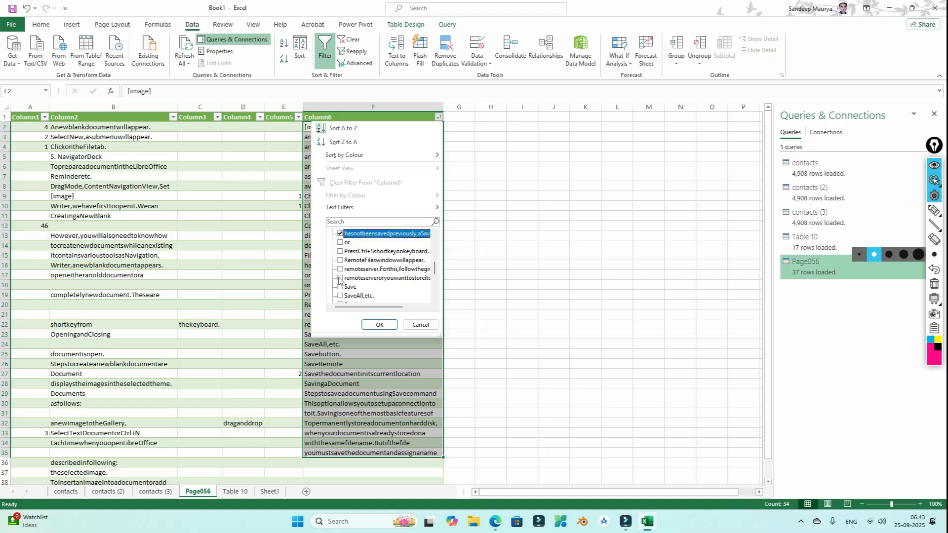
left_click(341, 278)
left_click(380, 324)
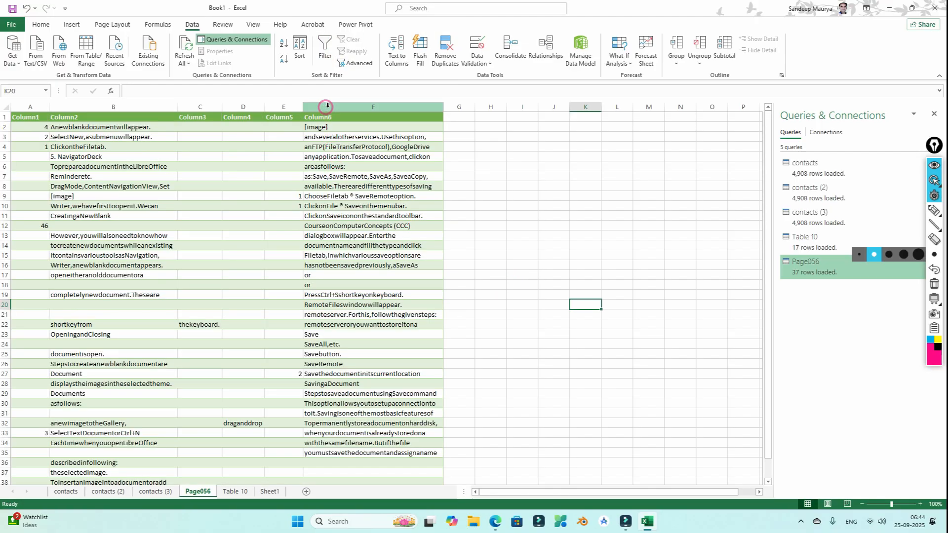
Copy the comma-separated save options text from cell F7 of Page056 into cell H9 of Sheet1.
scroll(399, 66, "up", 1)
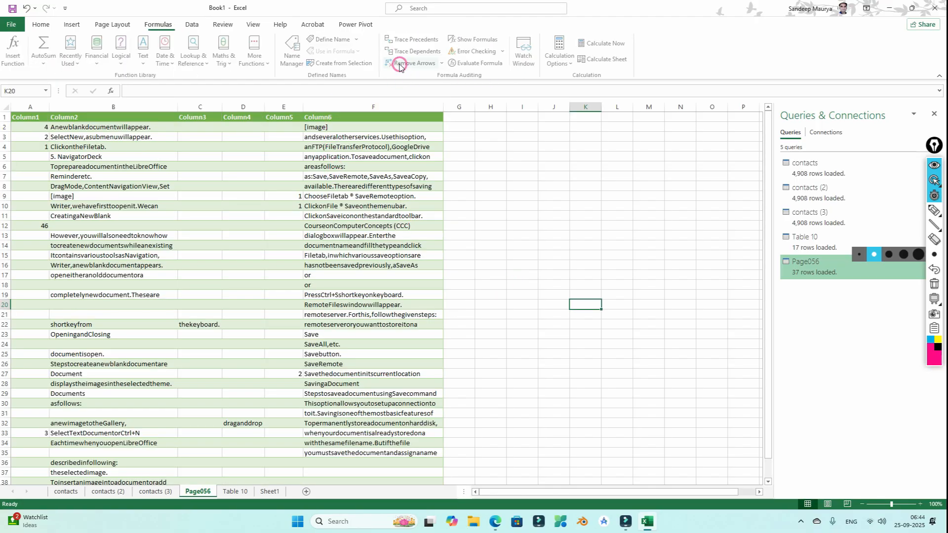
left_click(187, 26)
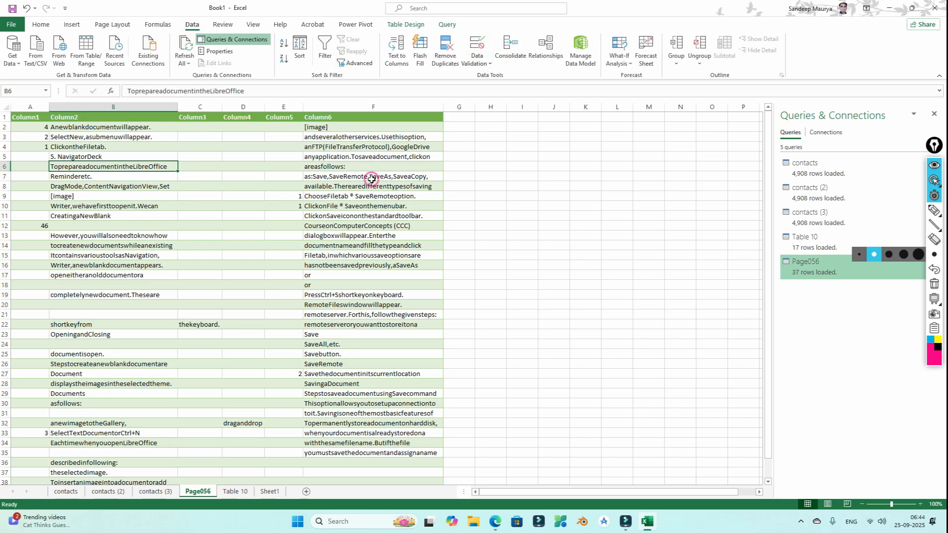
left_click(372, 178)
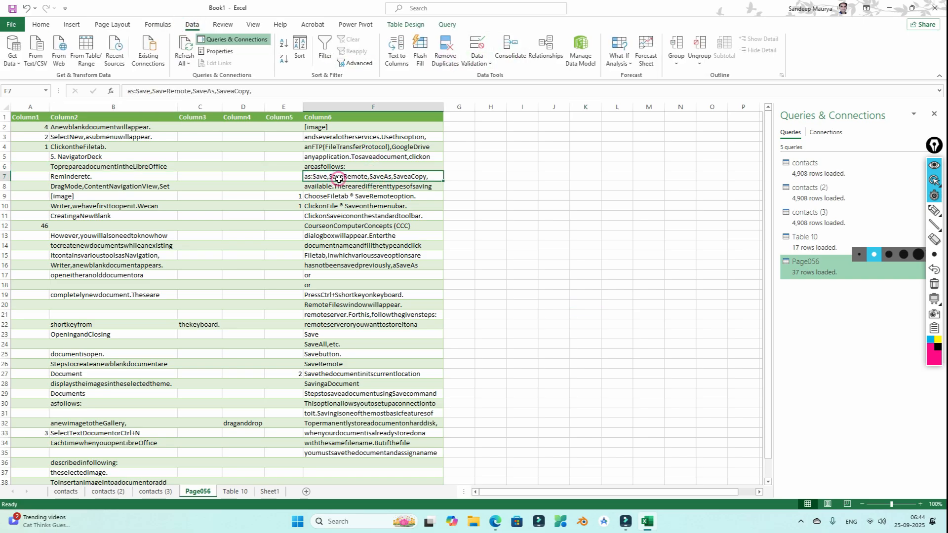
key("ctrl+c")
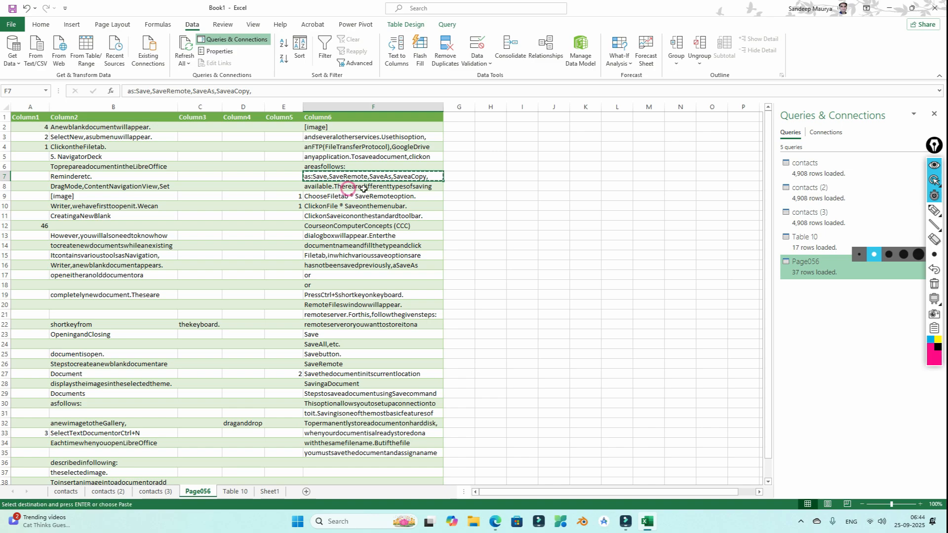
left_click(269, 491)
left_click(249, 196)
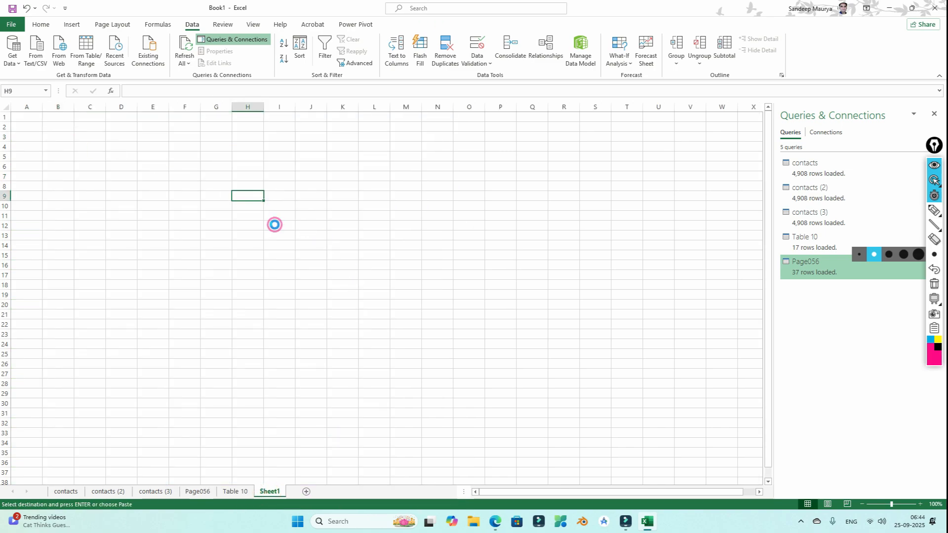
key("ctrl+v")
left_click(287, 245)
left_click(251, 254)
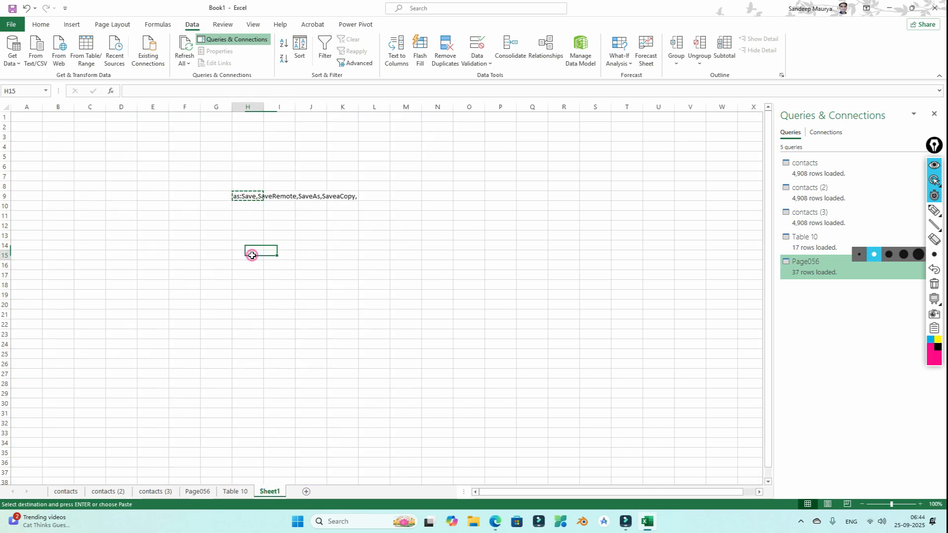
Split the text in cell H9 of Sheet1 into separate columns with Text to Columns, using only the comma as delimiter.
left_click(249, 196)
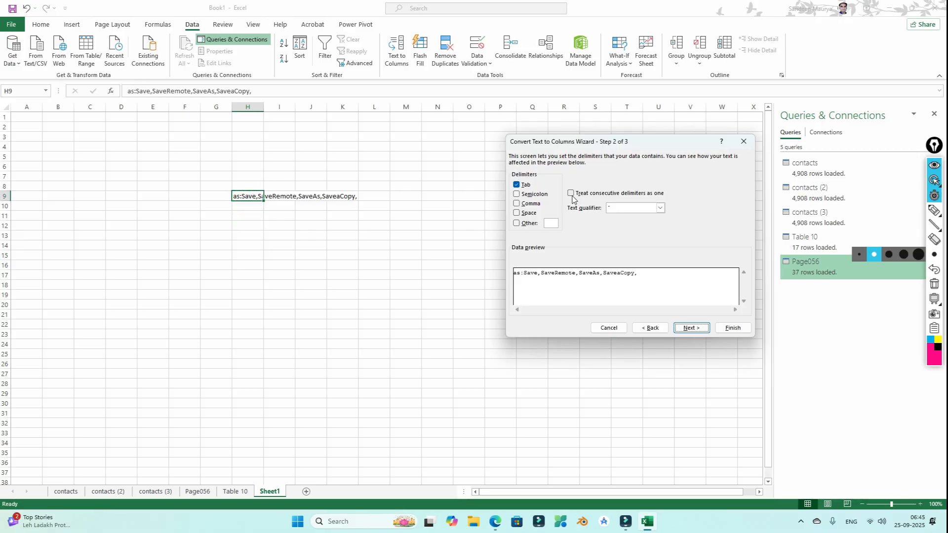
left_click(572, 195)
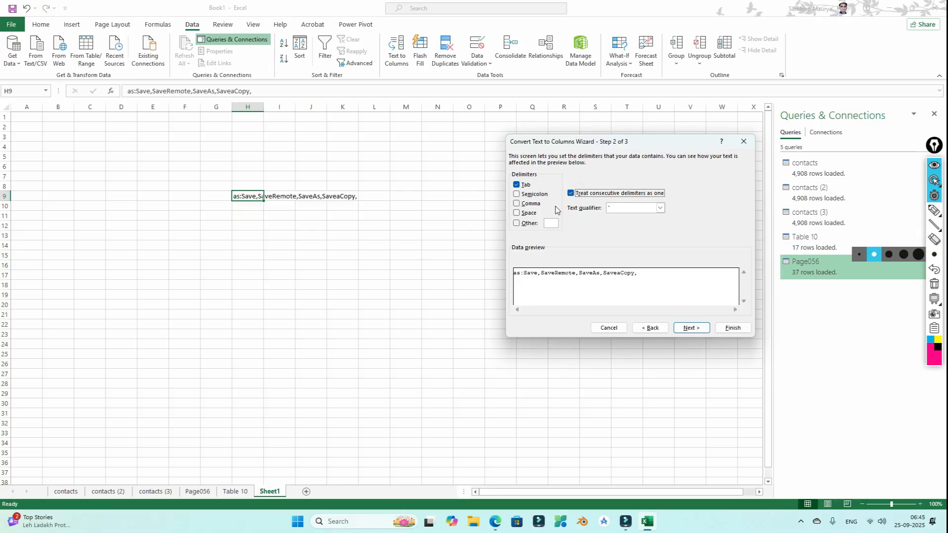
left_click(572, 193)
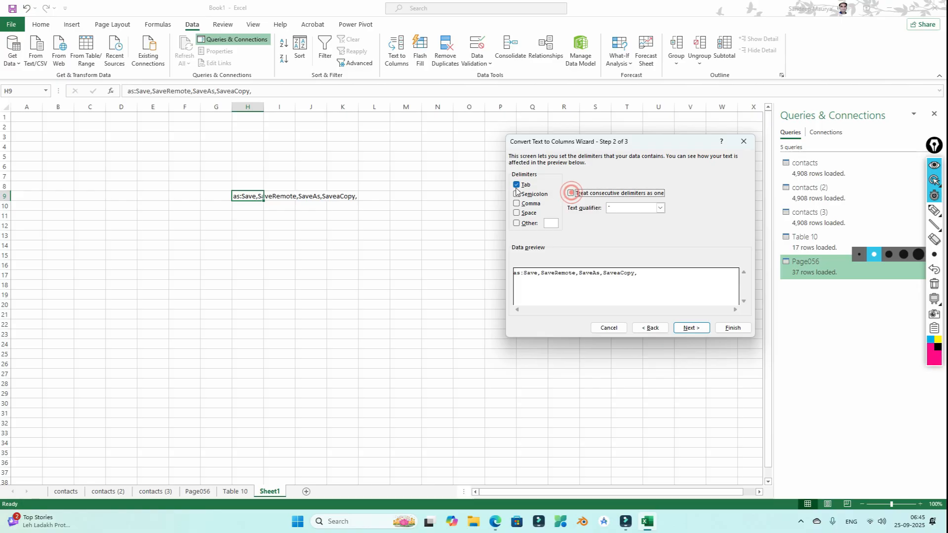
left_click(517, 196)
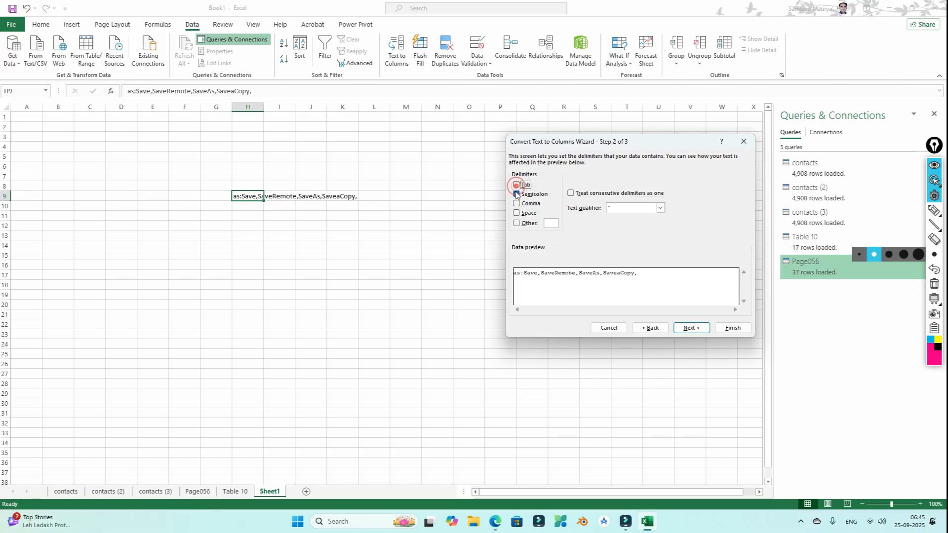
left_click(516, 184)
left_click(516, 204)
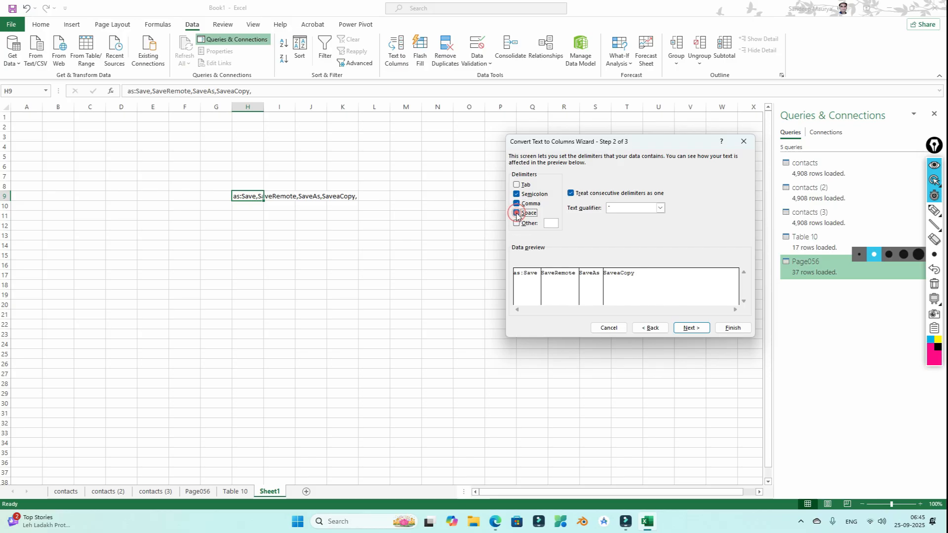
left_click(516, 214)
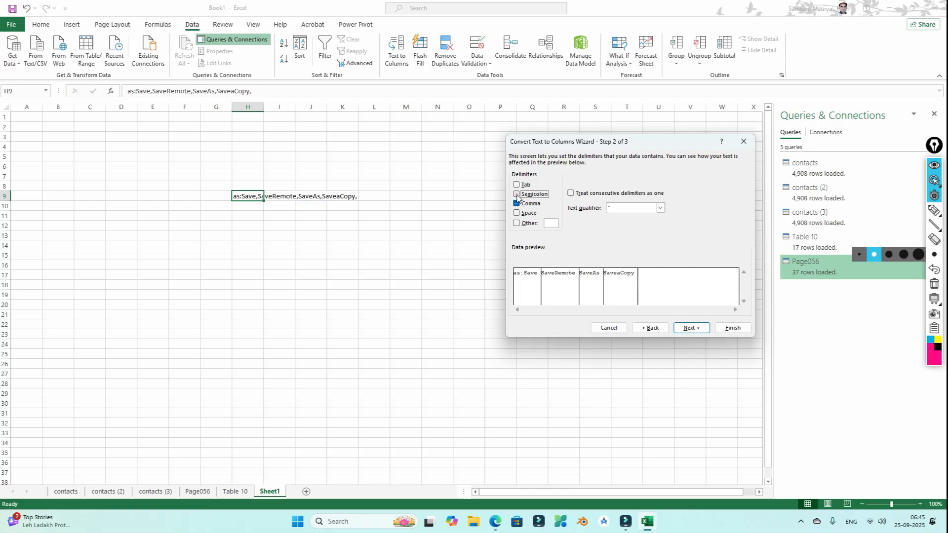
left_click(690, 328)
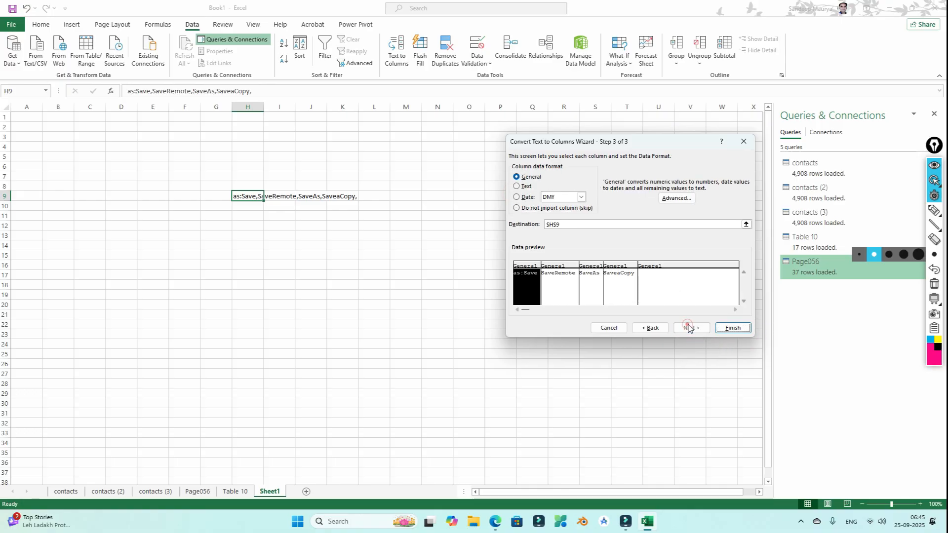
left_click(731, 328)
left_click(393, 267)
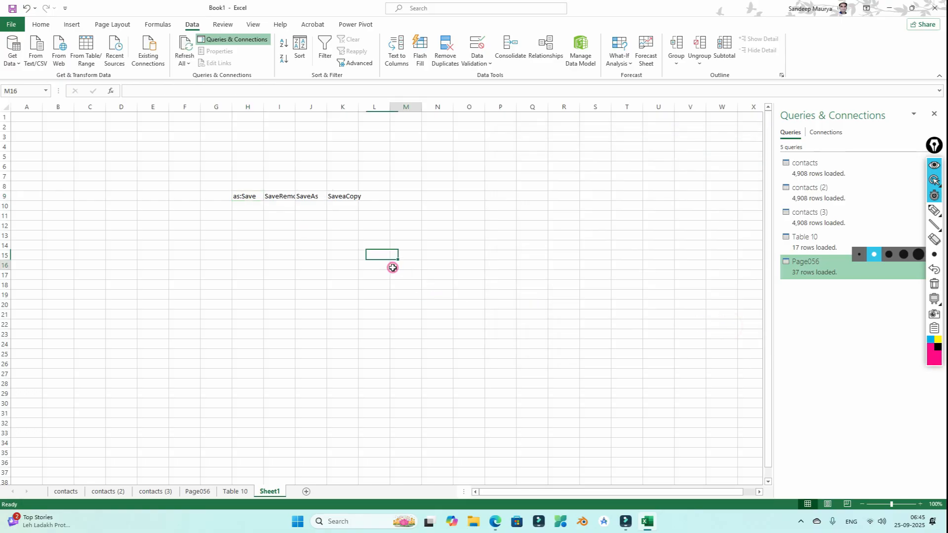
Check the split values in cells H9 to K9 and widen columns J, I and H.
left_click(243, 196)
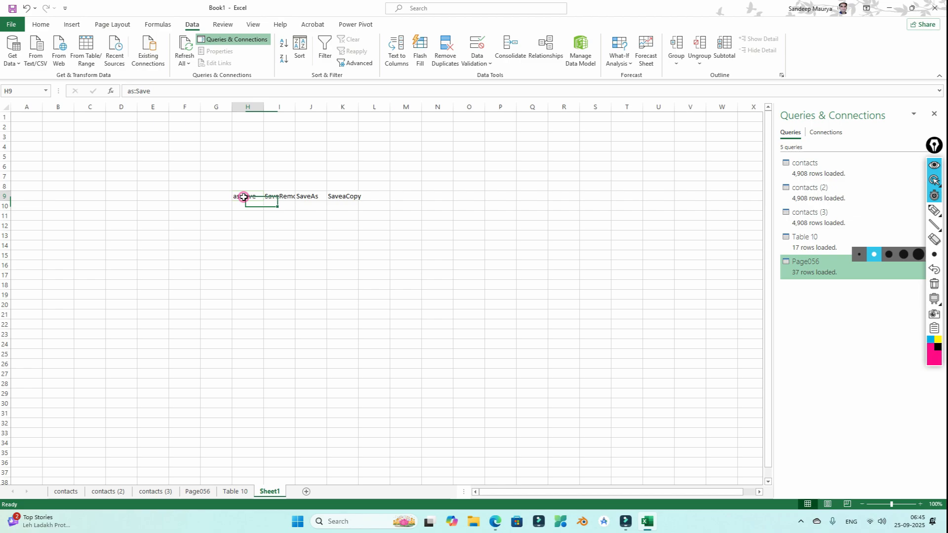
left_click(274, 196)
left_click(303, 196)
left_click(354, 198)
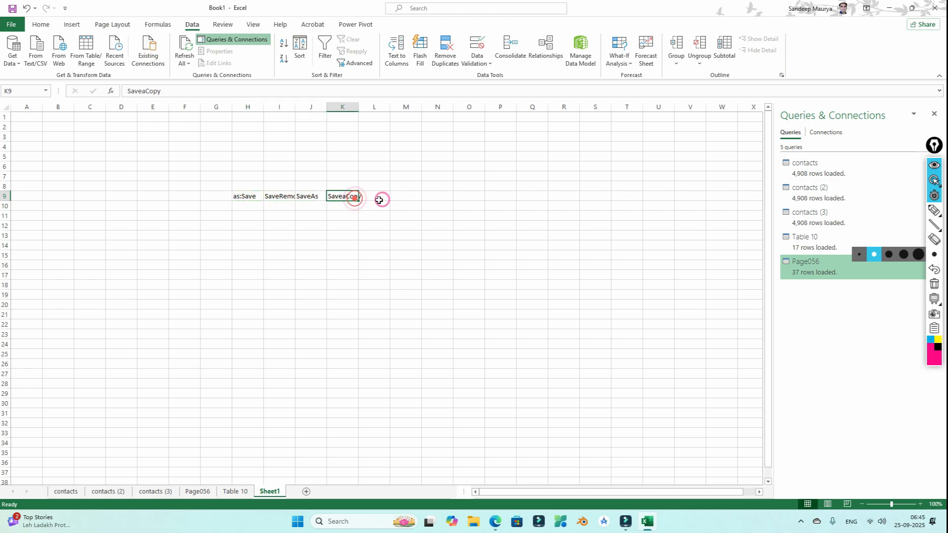
left_click_drag(327, 107, 412, 108)
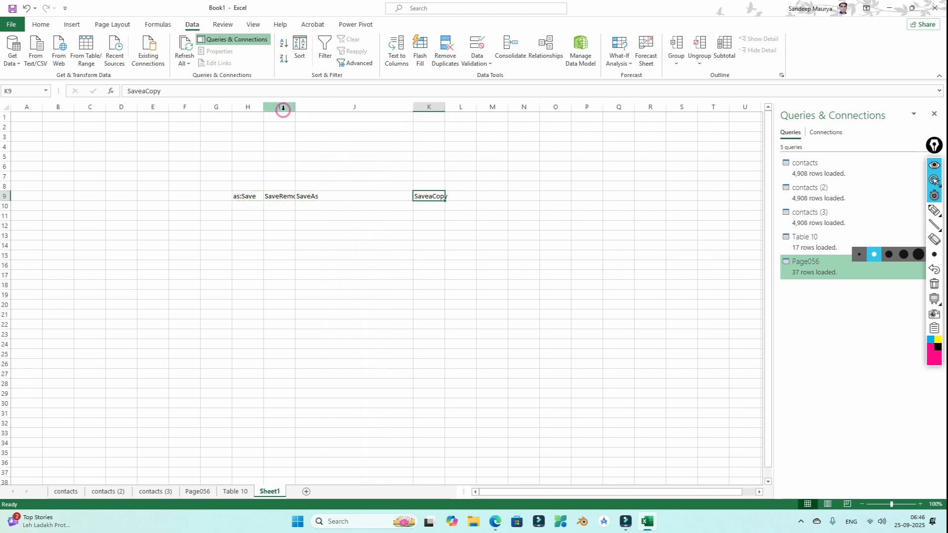
left_click_drag(295, 107, 329, 106)
left_click_drag(265, 106, 280, 107)
left_click(312, 342)
Add a new worksheet and fill cells G8:H8 with yellow.
key("shift+F11")
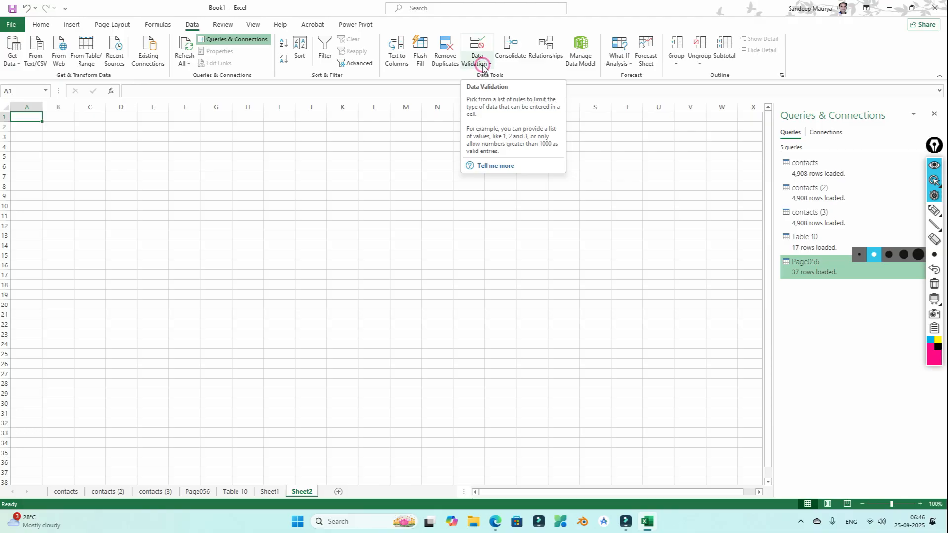
left_click(469, 68)
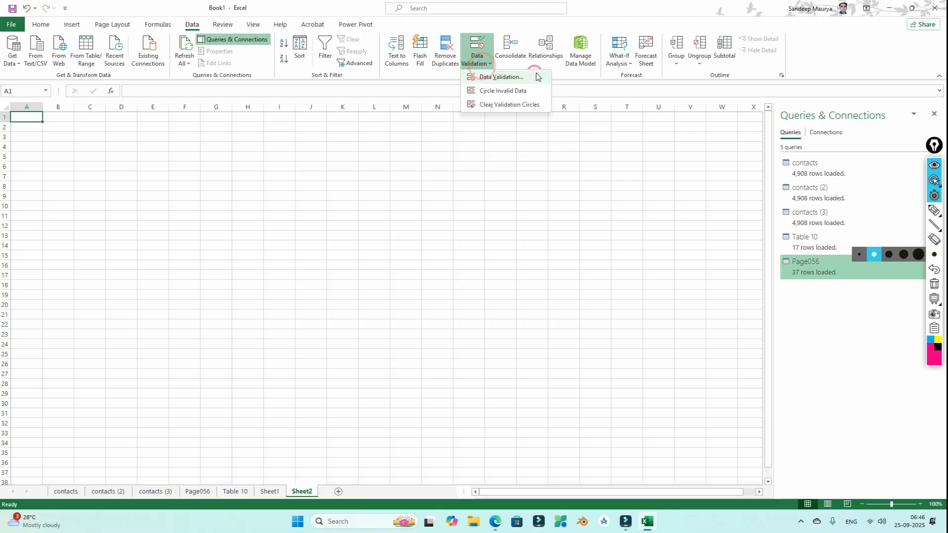
left_click(220, 186)
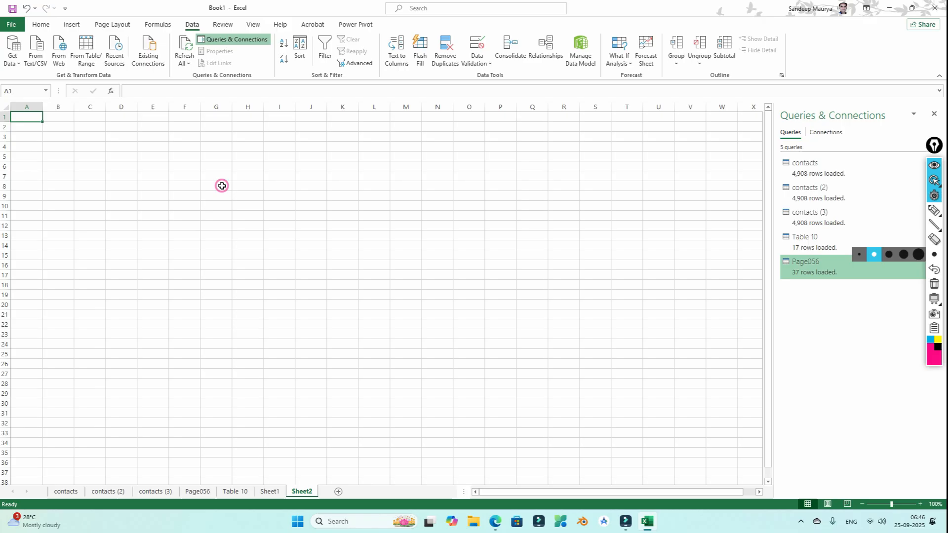
left_click(225, 188)
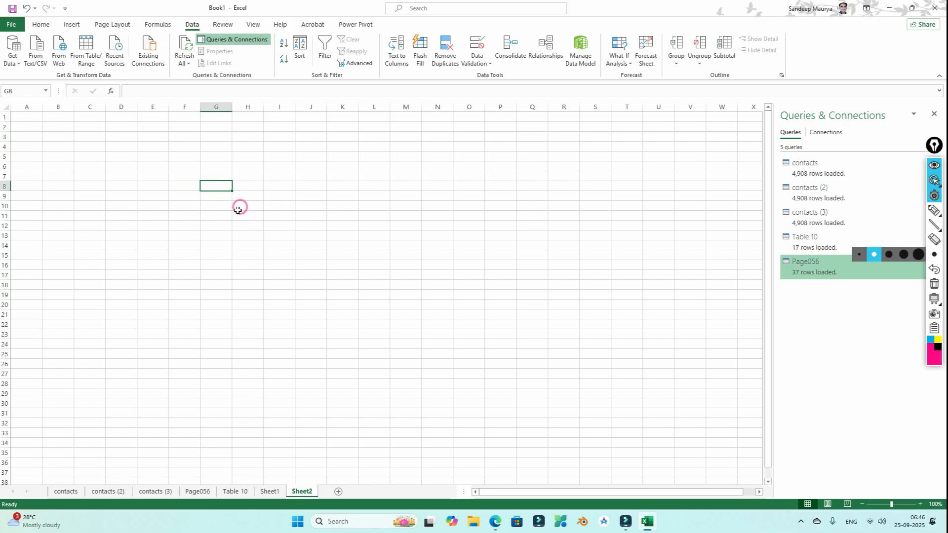
left_click_drag(208, 187, 247, 186)
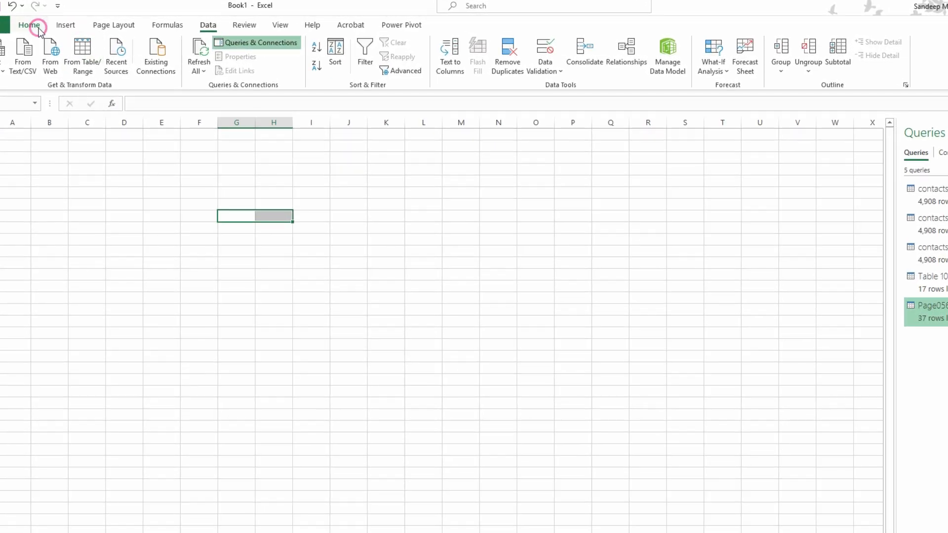
left_click(38, 28)
left_click(168, 67)
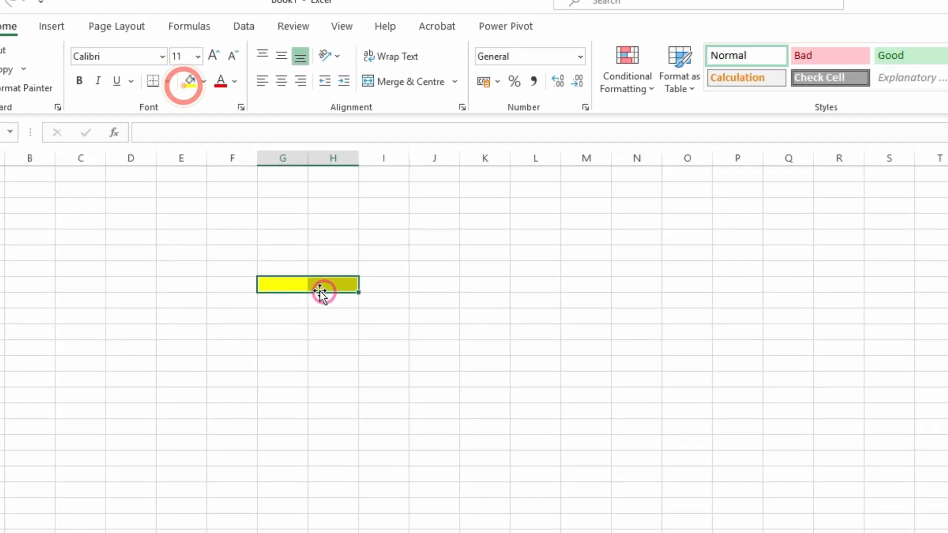
Widen columns H and G to roughly twice their default width.
left_click(274, 280)
left_click_drag(277, 283, 336, 281)
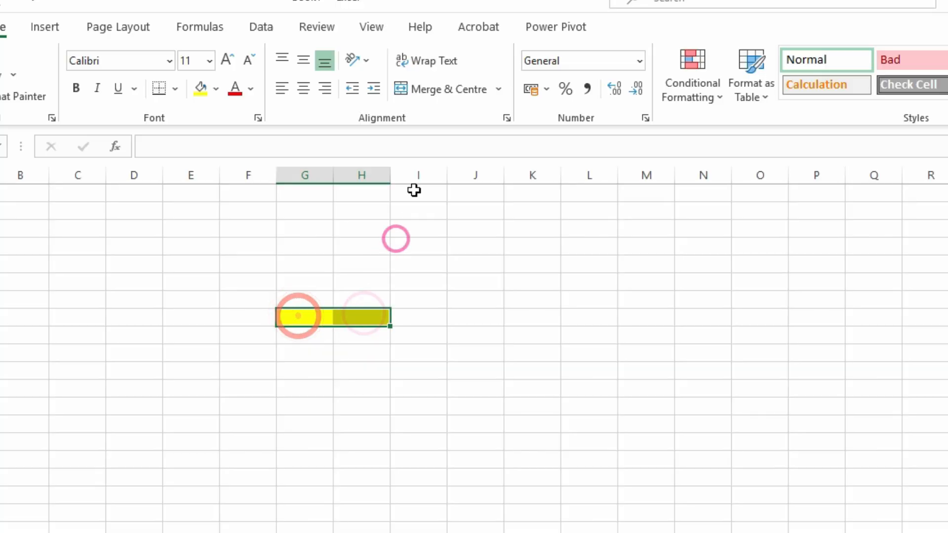
left_click_drag(391, 171, 465, 171)
left_click(417, 394)
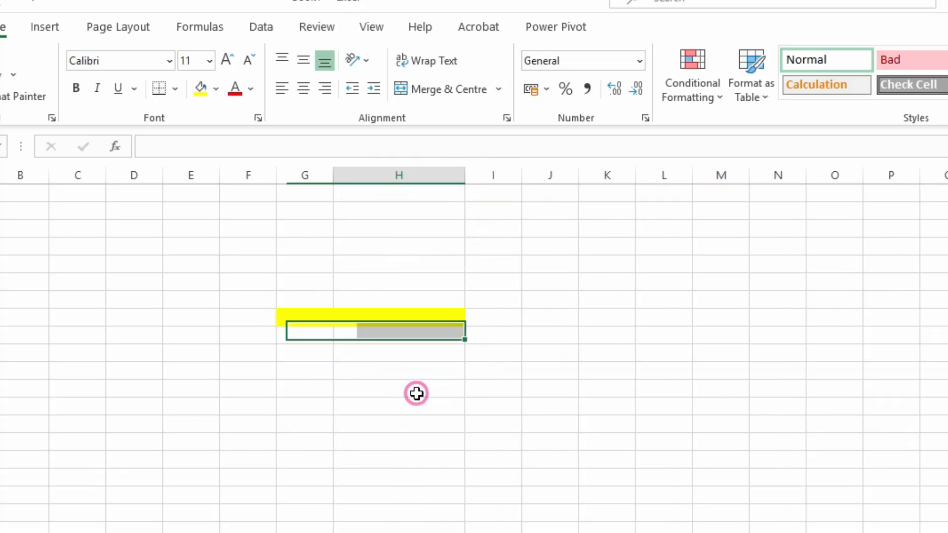
left_click_drag(333, 176, 388, 175)
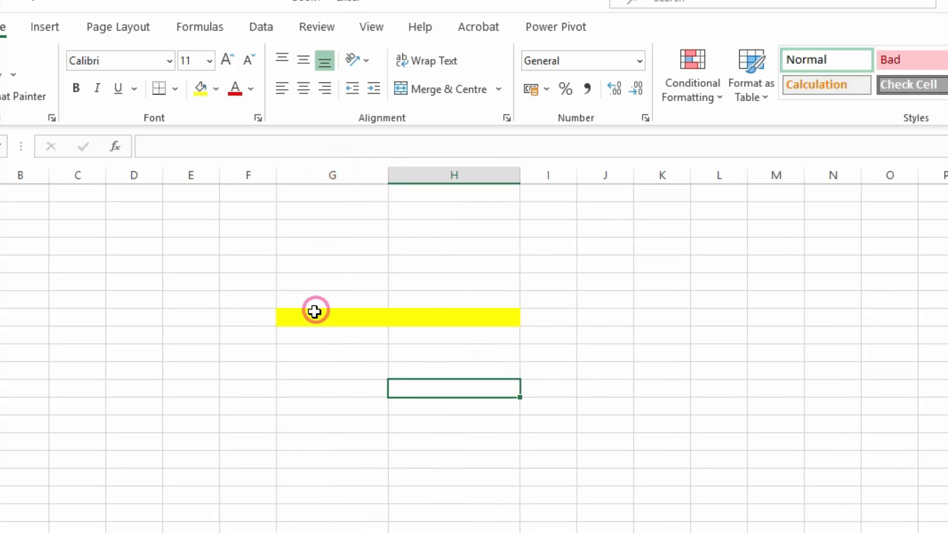
Enter the headers Name in G8 and Age in H8.
left_click(313, 315)
type("Name")
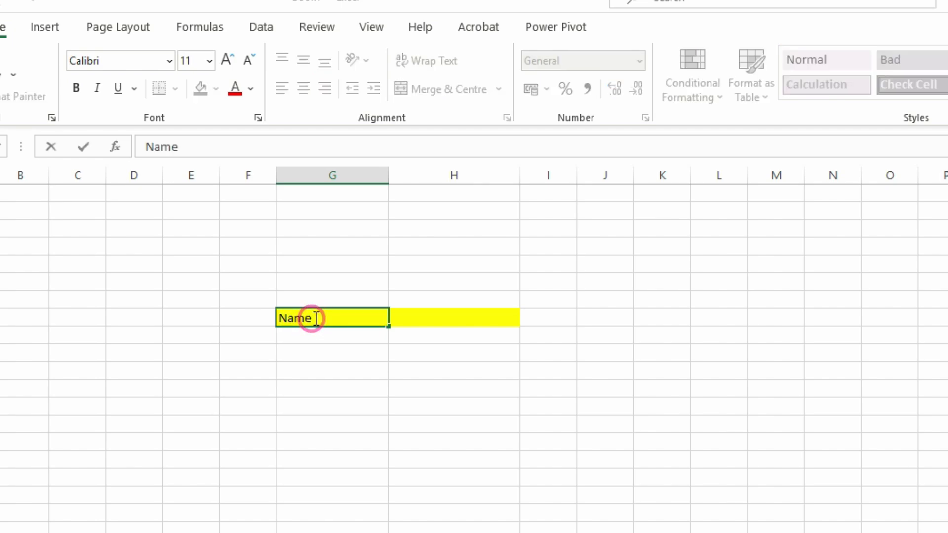
left_click(426, 316)
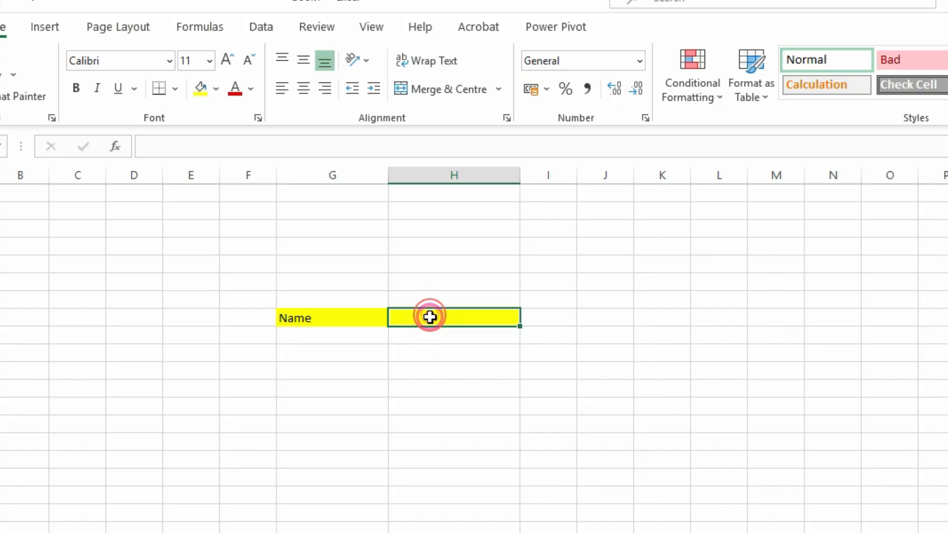
type("Age")
left_click(438, 358)
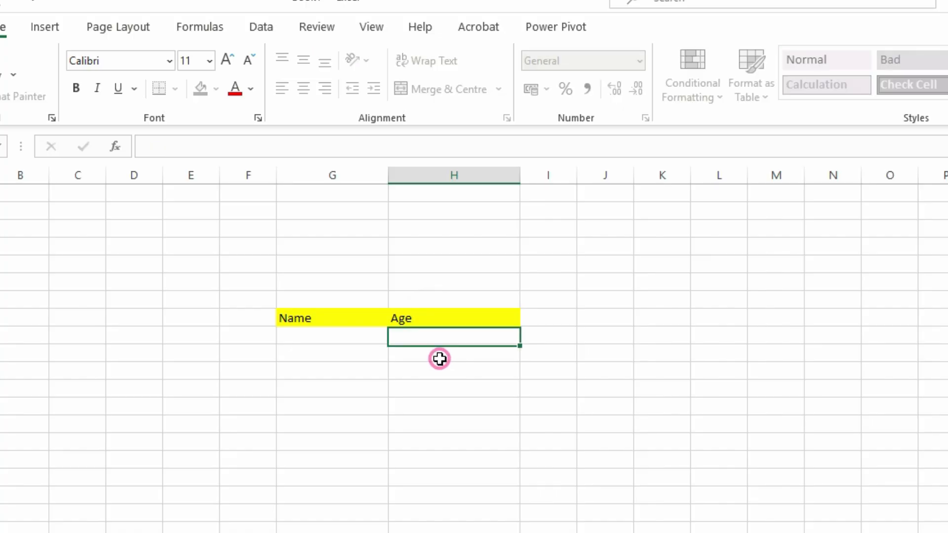
Fill the cells below the Age header, from H9 down, with light grey.
left_click(331, 341)
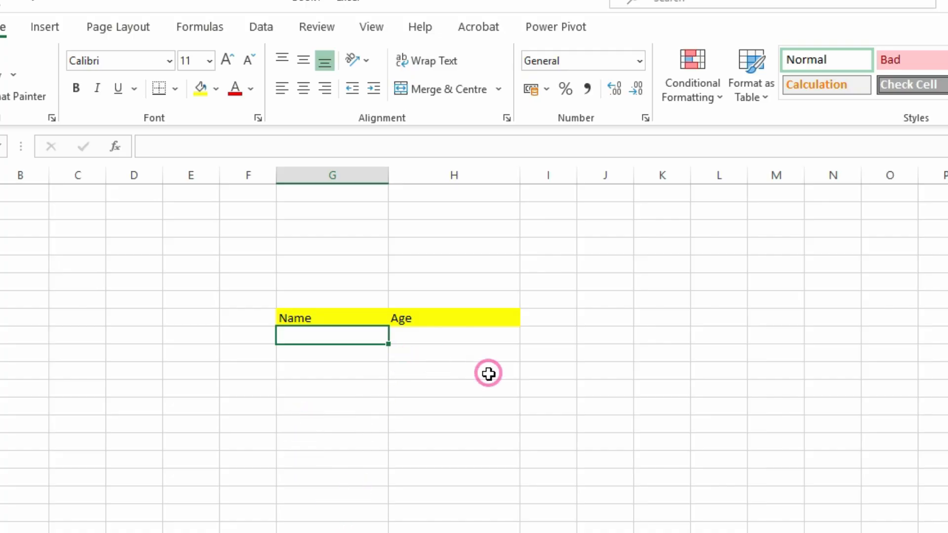
left_click(440, 334)
key("ctrl+shift+Down")
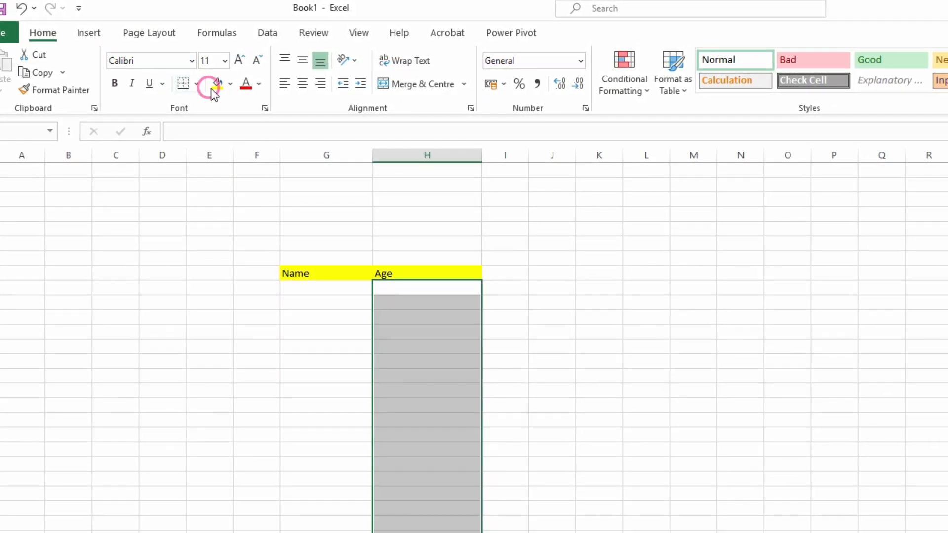
left_click(229, 84)
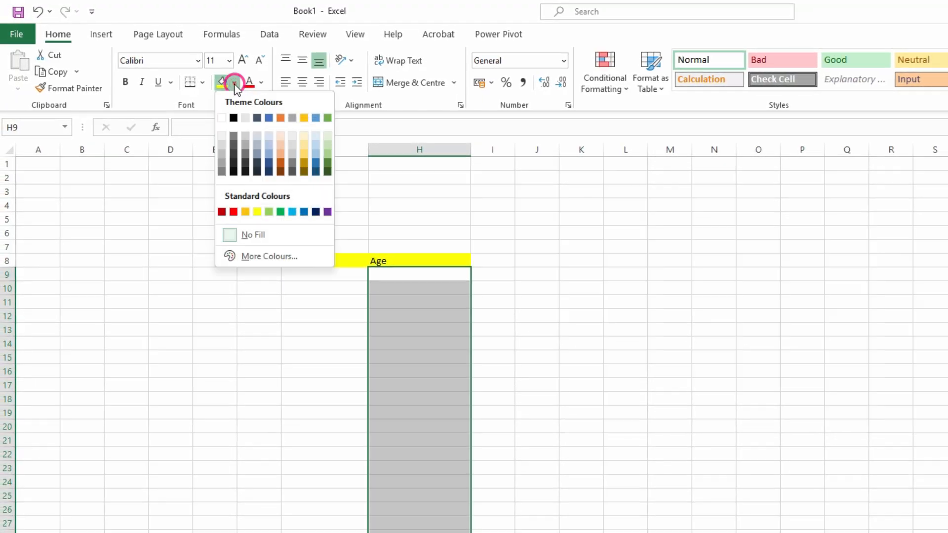
left_click(219, 147)
left_click(584, 293)
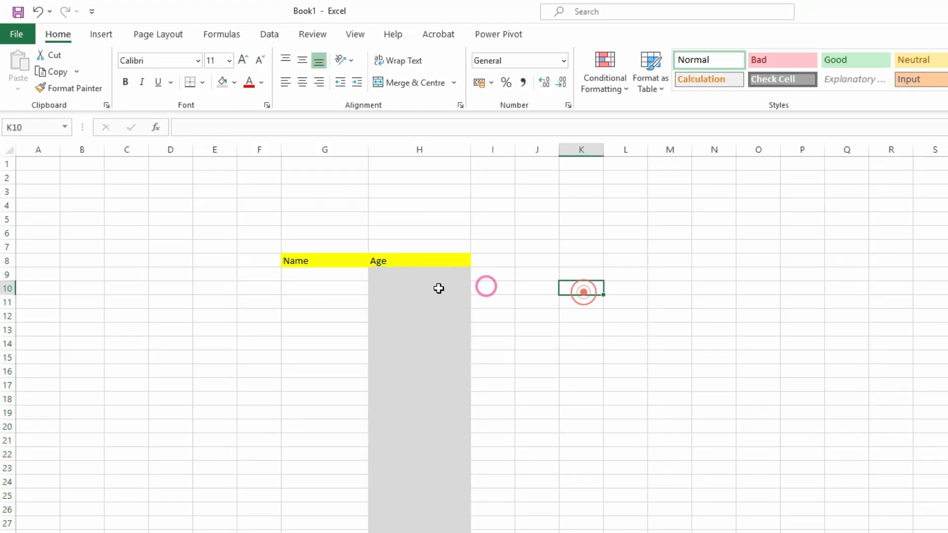
Fill the cells below the Name header, from G9 down, with the palest grey shade of white.
left_click_drag(323, 278, 321, 532)
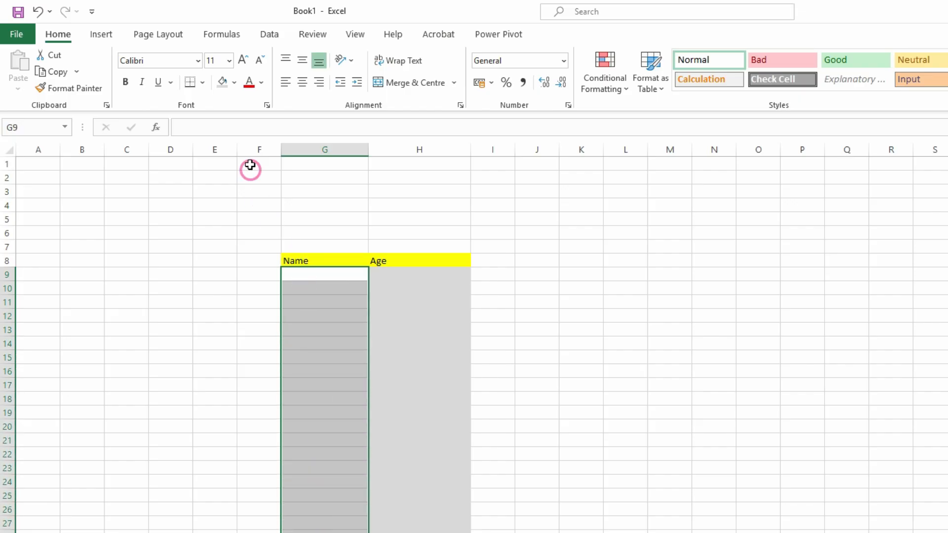
left_click(234, 83)
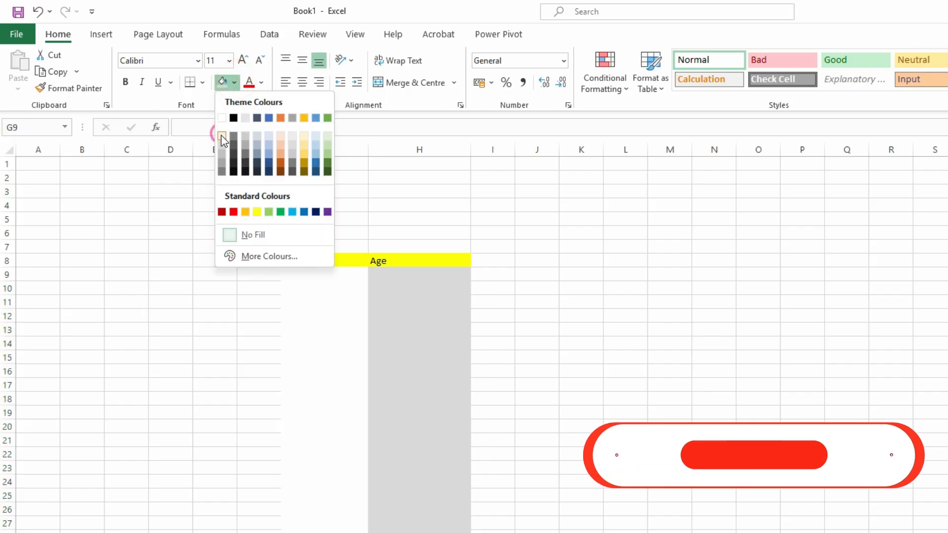
left_click(222, 133)
left_click(546, 300)
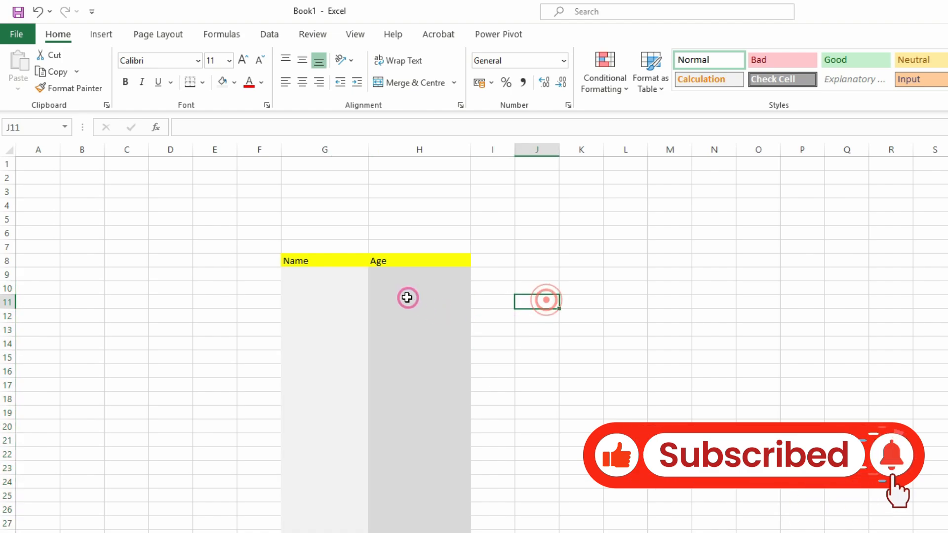
Start a data validation rule for the cells below the Age header, from H9 down, allowing whole numbers.
left_click(321, 271)
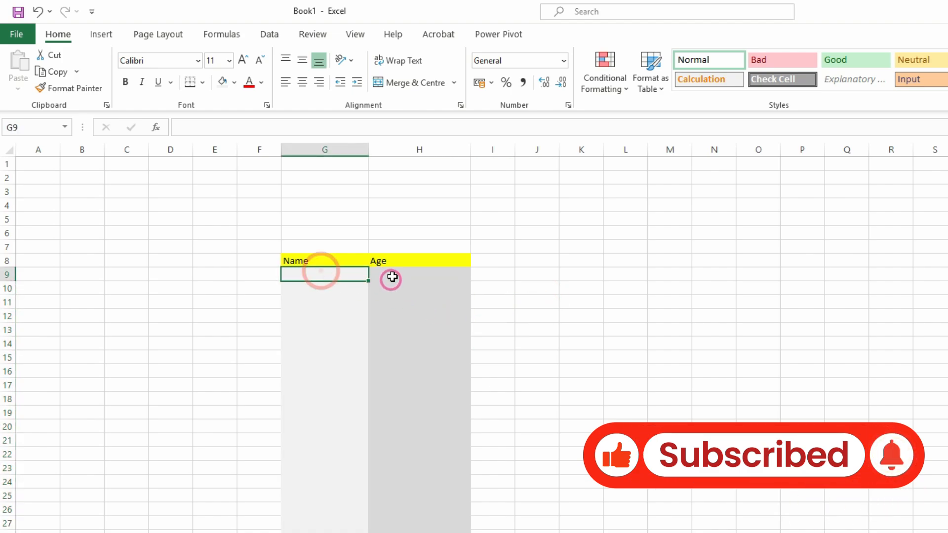
left_click_drag(390, 280, 414, 532)
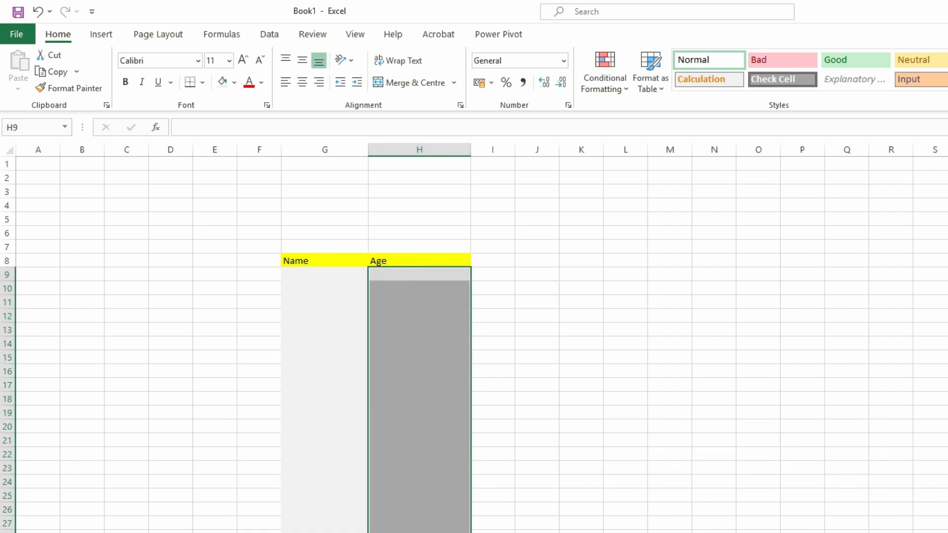
left_click(276, 37)
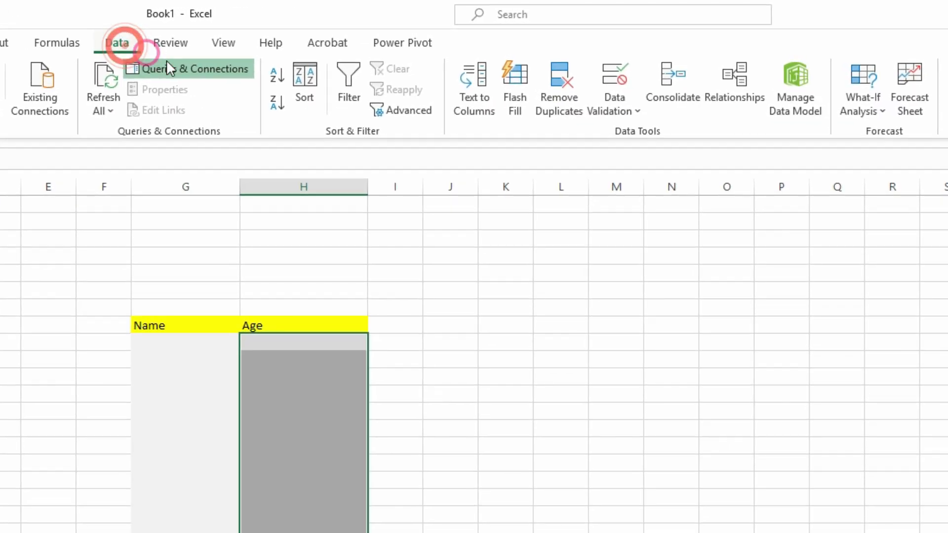
left_click(634, 104)
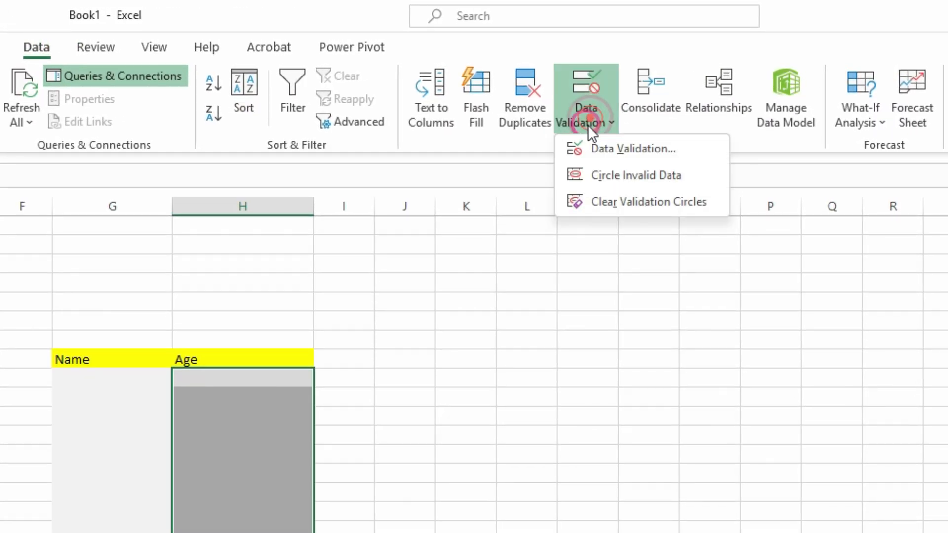
left_click(638, 154)
left_click_drag(840, 319, 650, 244)
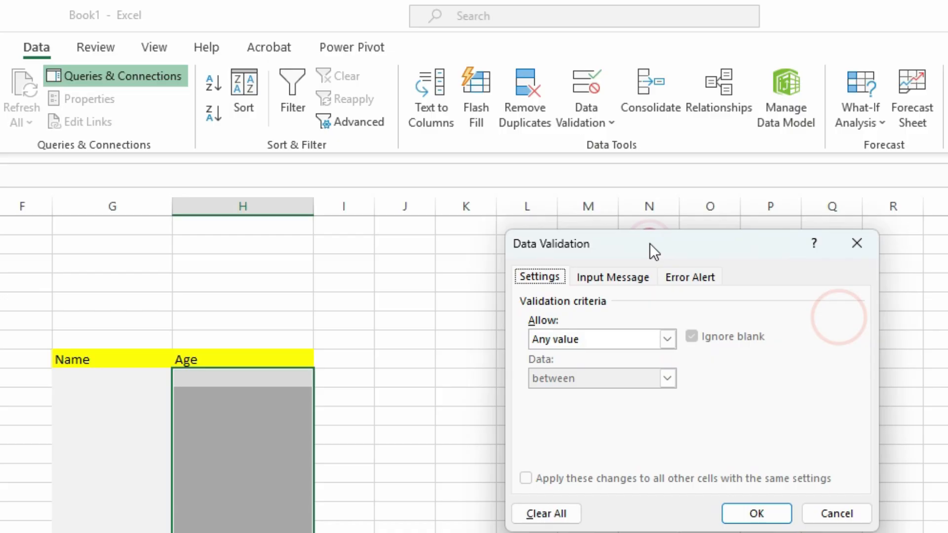
left_click(580, 341)
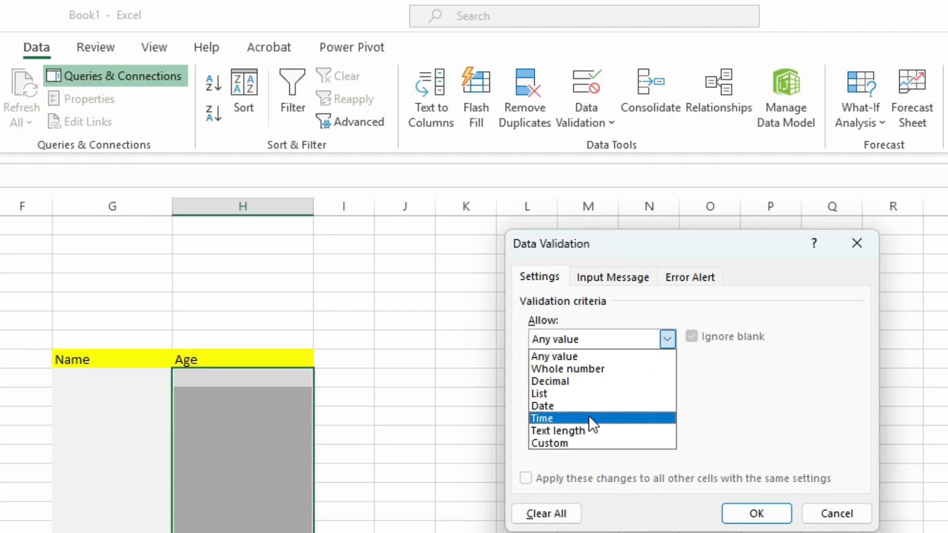
left_click(594, 369)
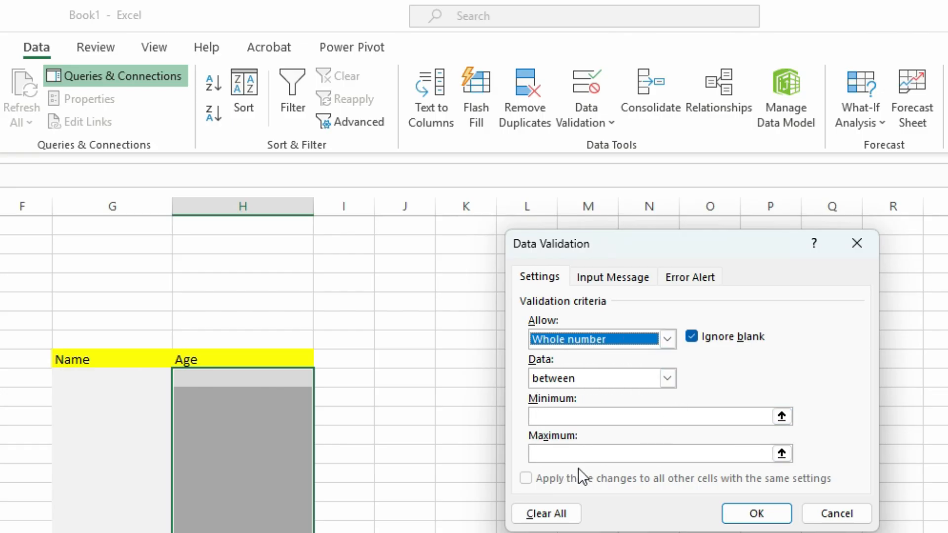
Limit the allowed whole numbers to between a minimum of 18 and a maximum of 40.
left_click(599, 378)
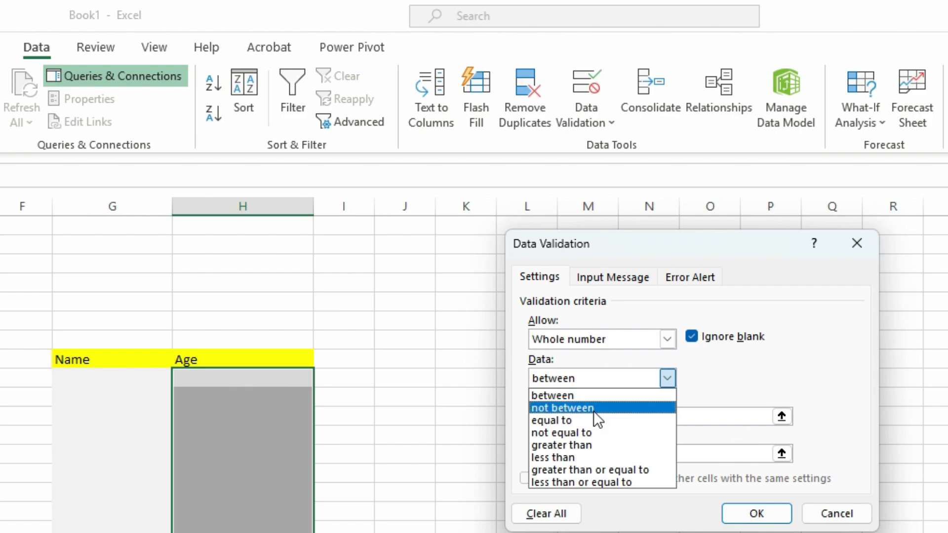
left_click(582, 395)
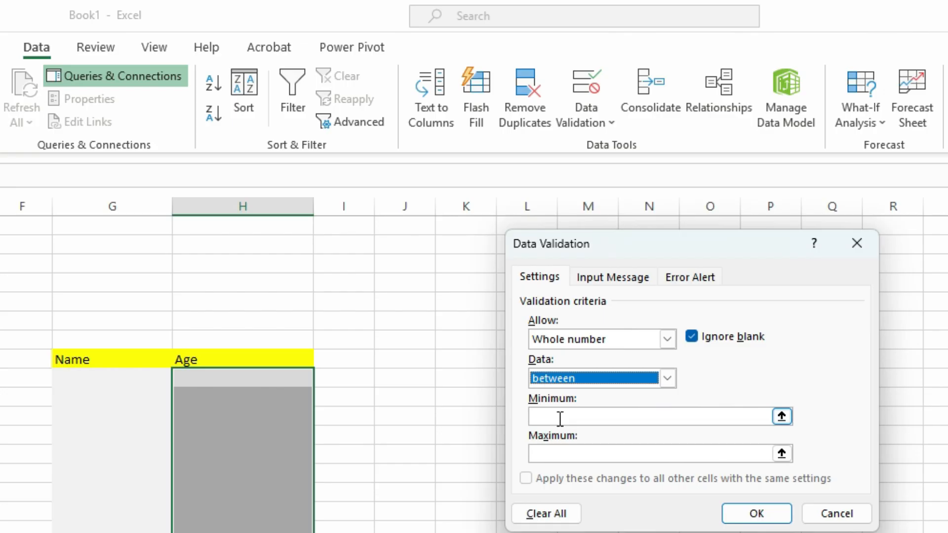
left_click(560, 419)
type("10")
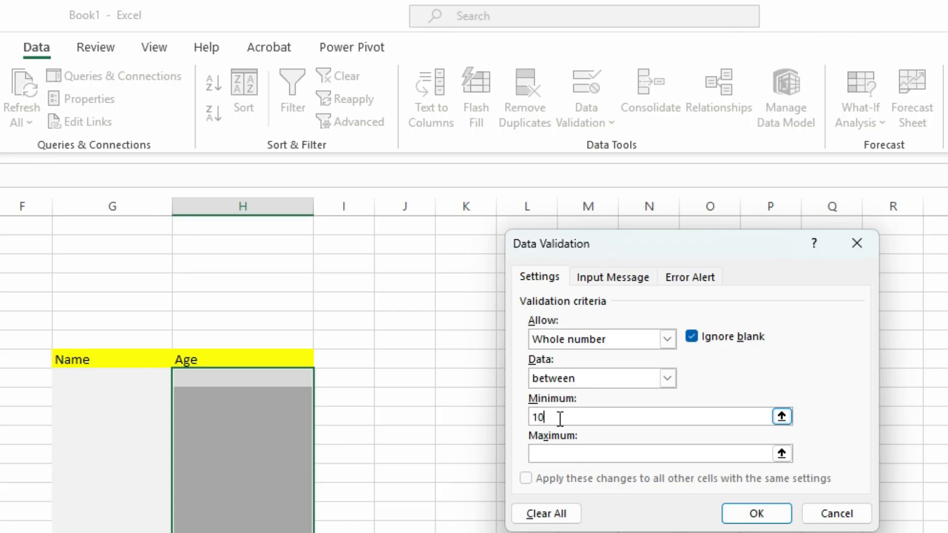
type("8")
left_click(567, 452)
type("40")
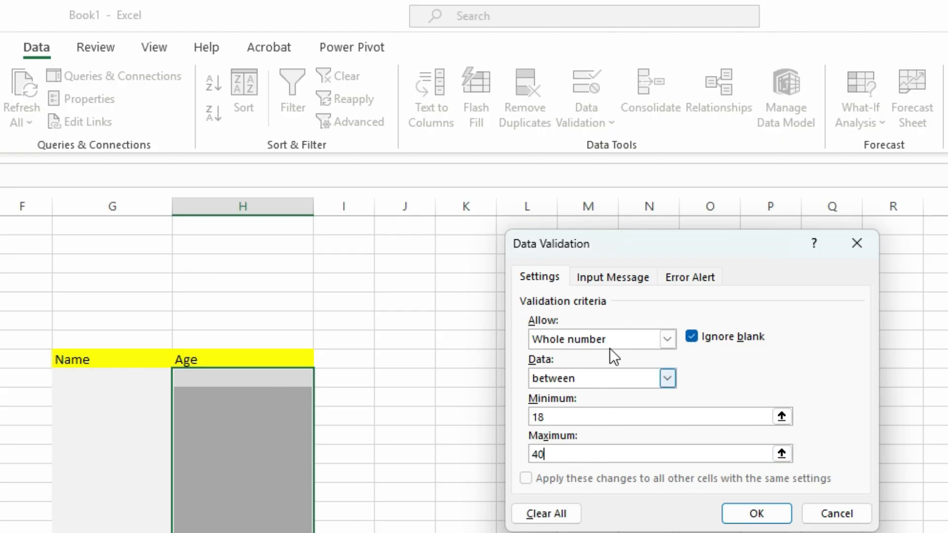
Add an input message titled Tip with the text "Only 18 to 40 Year Age Valid".
left_click(617, 279)
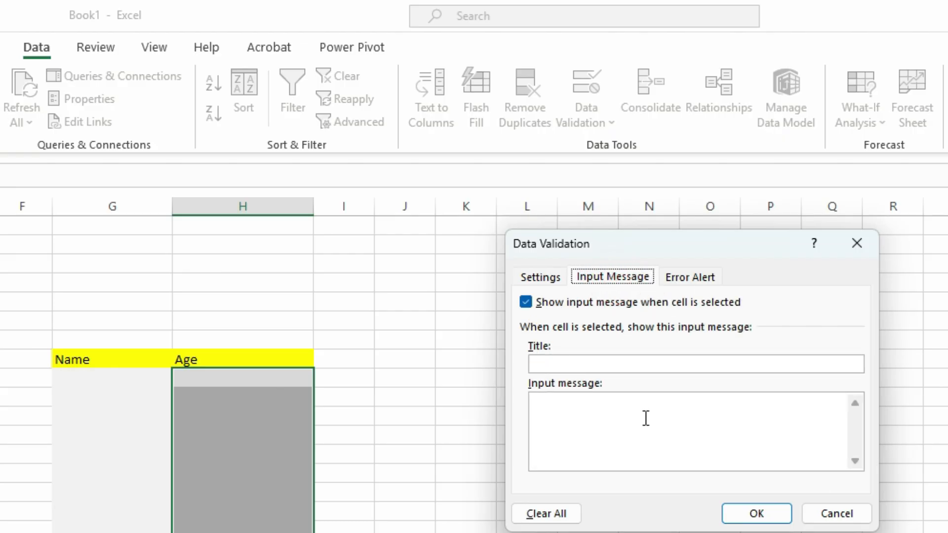
left_click(550, 363)
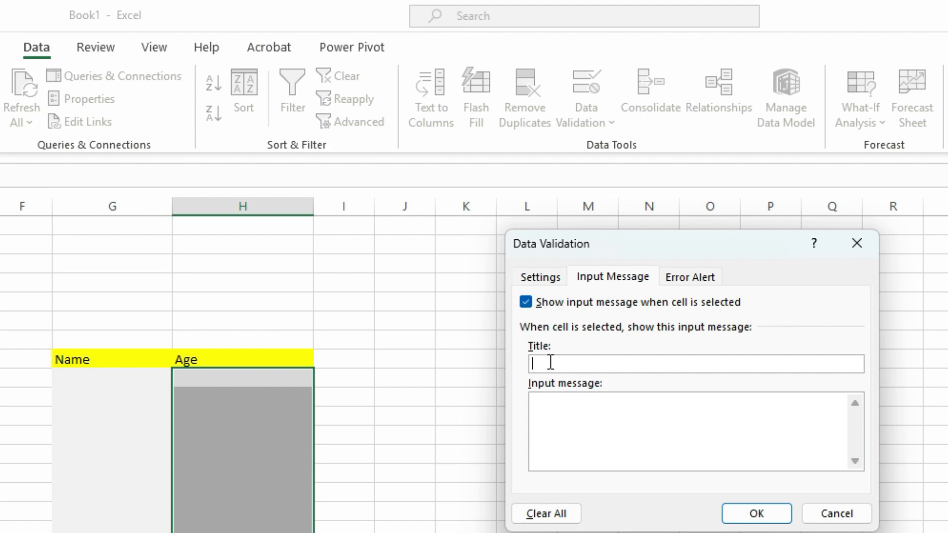
type("Tip")
left_click(557, 409)
type("Only 18 to 40 Year")
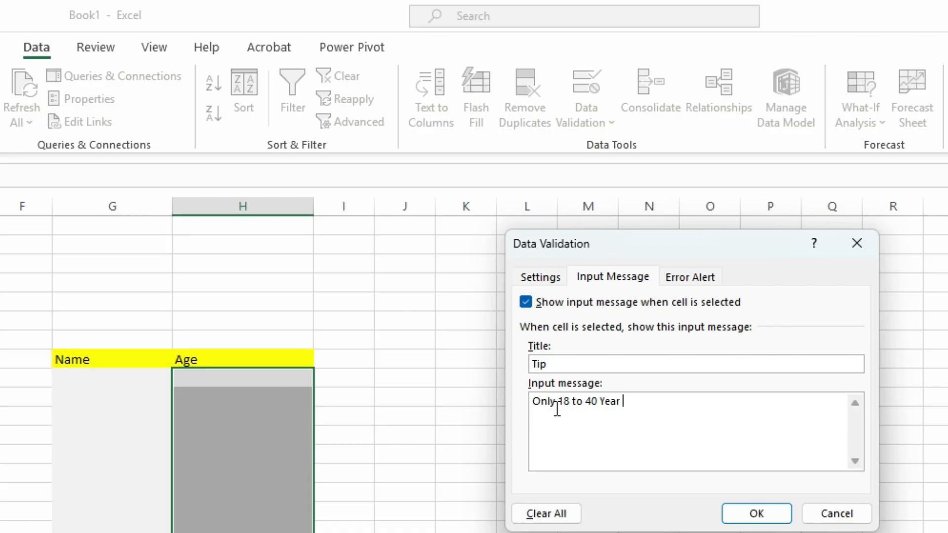
type(" Age Valid")
Add a Stop error alert titled Invalid with the message "age are not within 18 yo 40 year" and apply the validation rule.
left_click(692, 277)
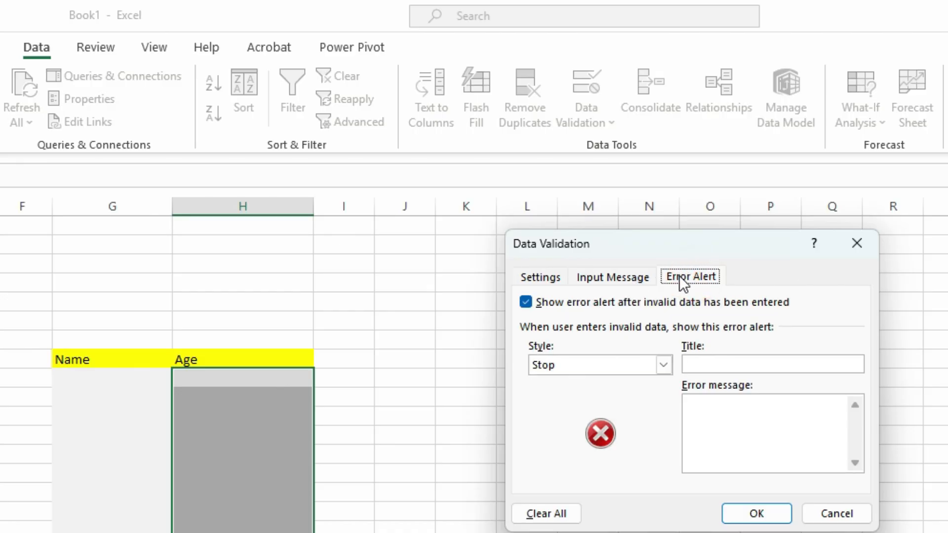
left_click(571, 362)
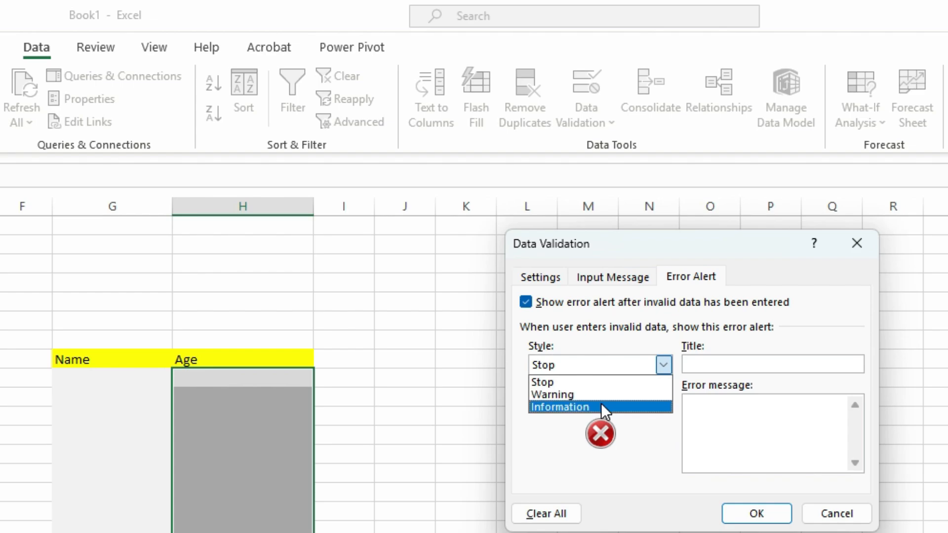
left_click(589, 381)
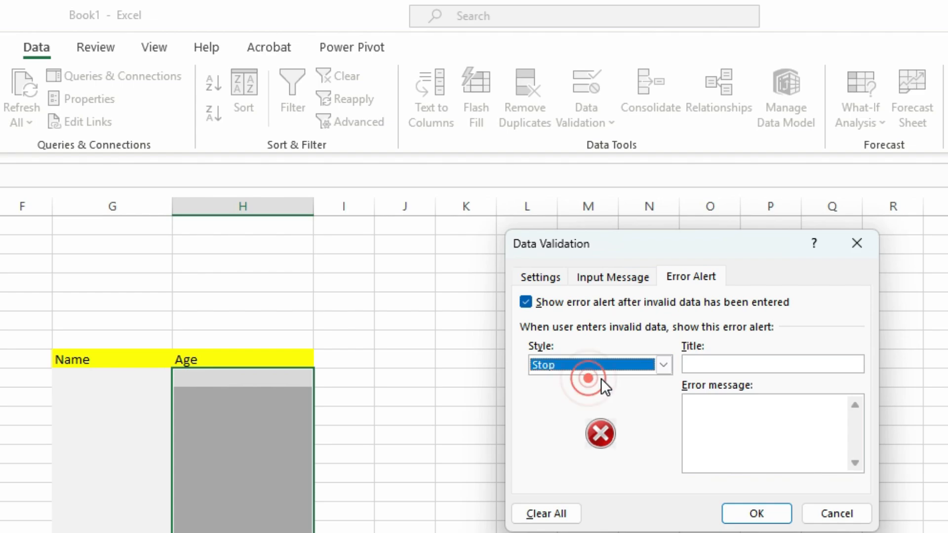
left_click(745, 365)
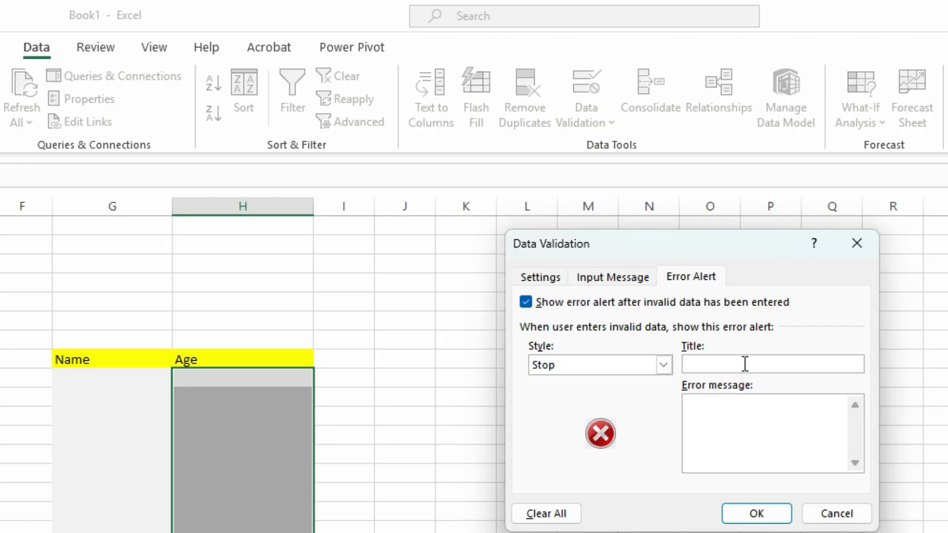
type("Invalid")
left_click(729, 424)
type("age are n")
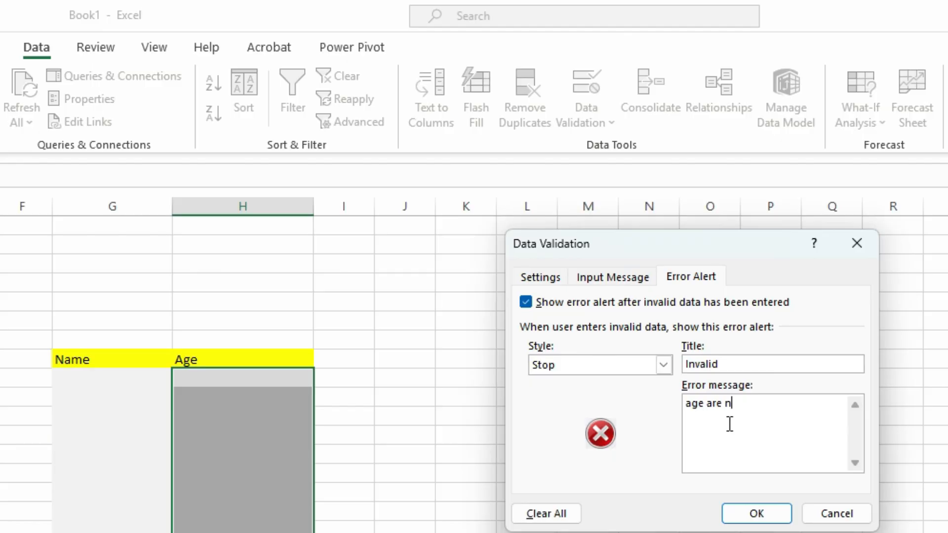
type("ot within 18 yo 4")
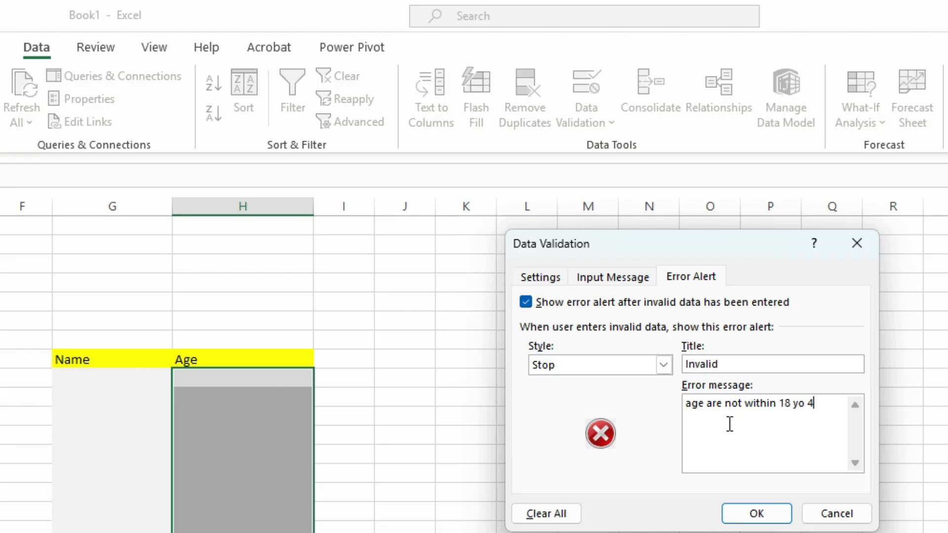
type("0 year")
left_click(757, 515)
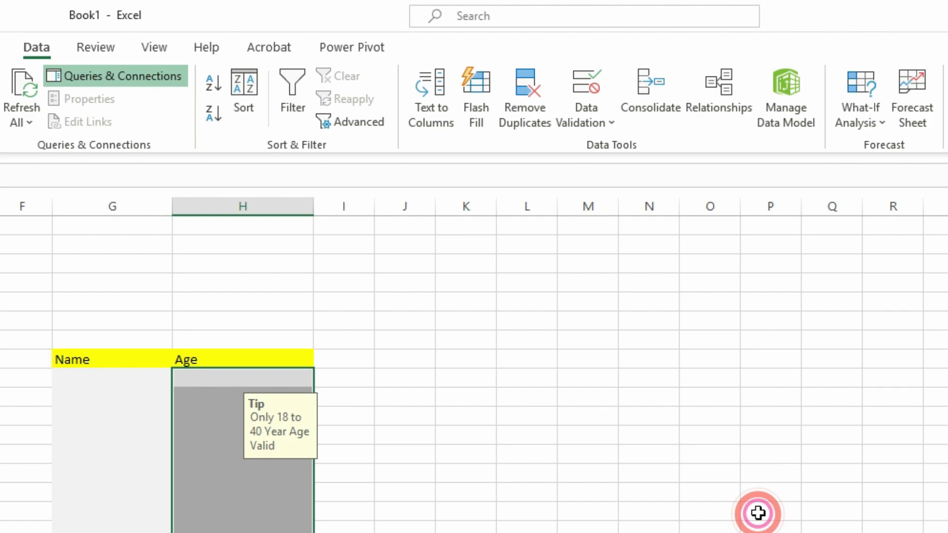
Select various cells below the Age header to check the input message on each one.
left_click(581, 509)
left_click(249, 380)
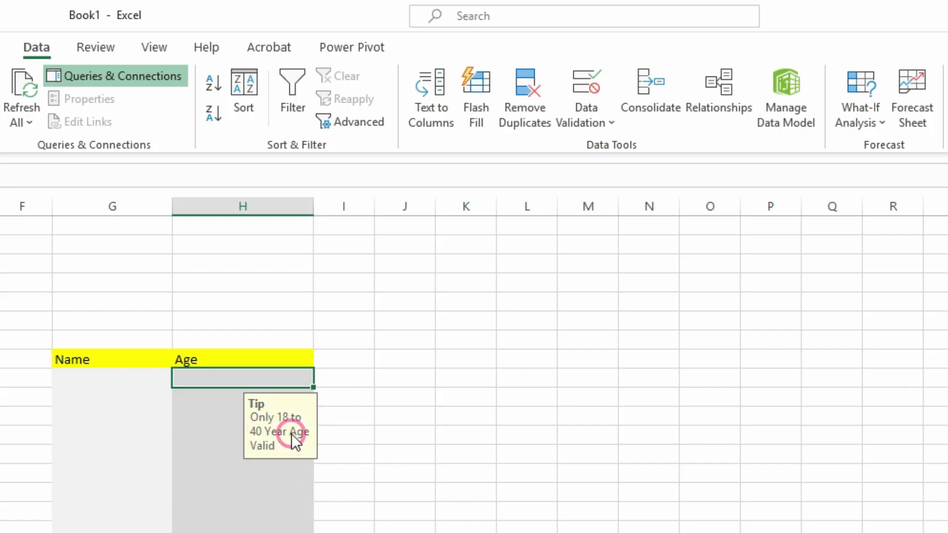
left_click(211, 419)
left_click(219, 483)
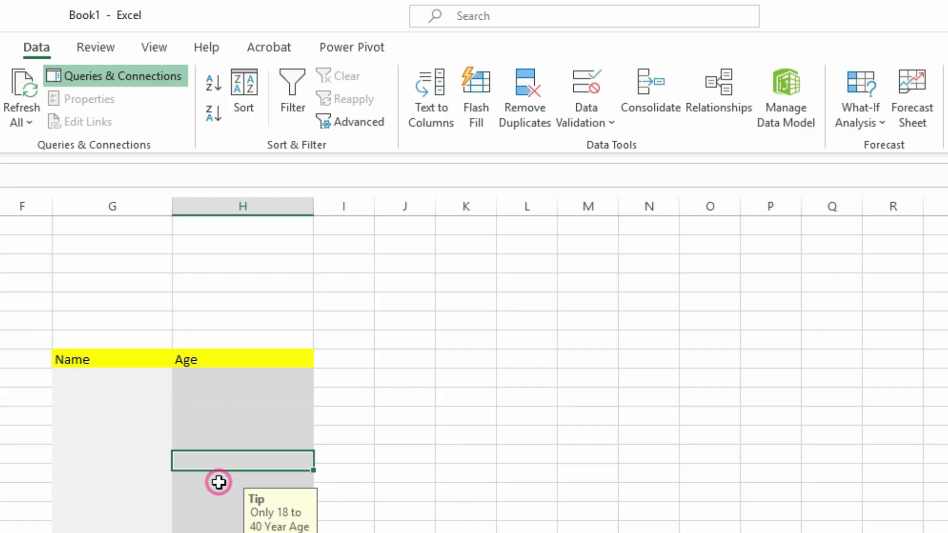
left_click(233, 532)
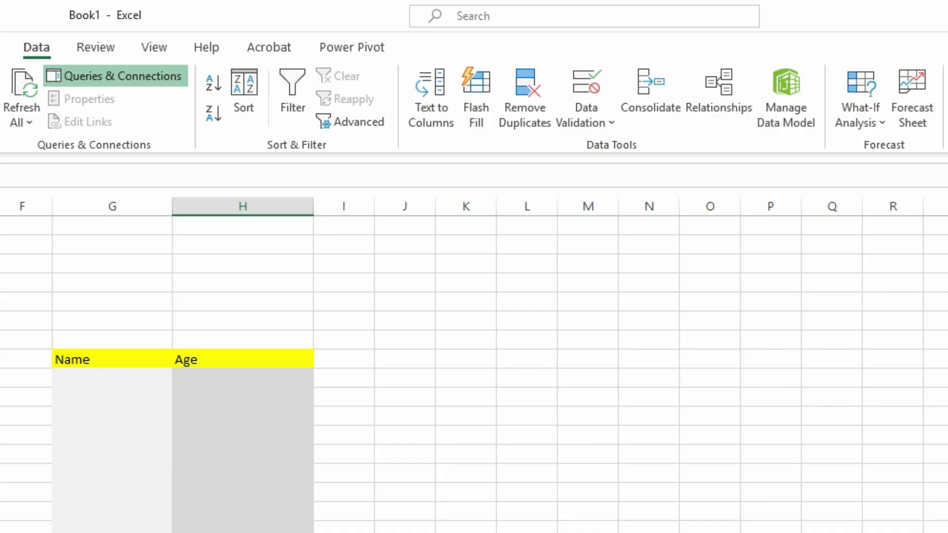
left_click(224, 470)
left_click(243, 421)
left_click(257, 379)
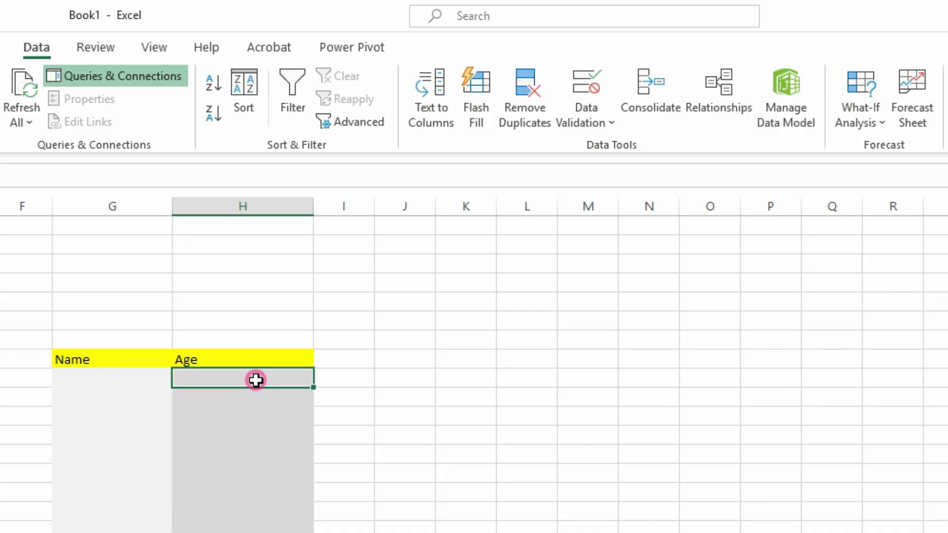
left_click(240, 438)
left_click(238, 450)
left_click(242, 489)
left_click(238, 523)
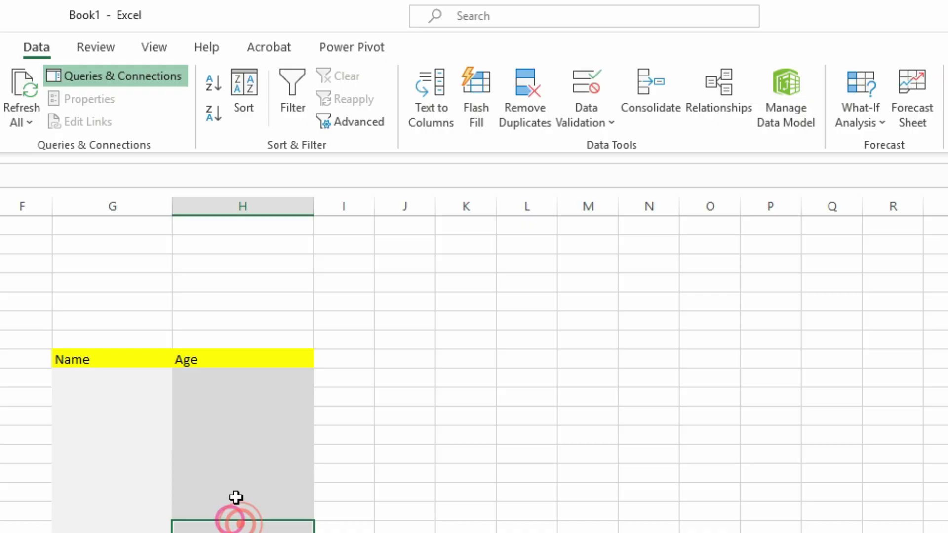
Test the age rule by entering 1 in H9, and cancel the entry.
left_click(239, 381)
type("1")
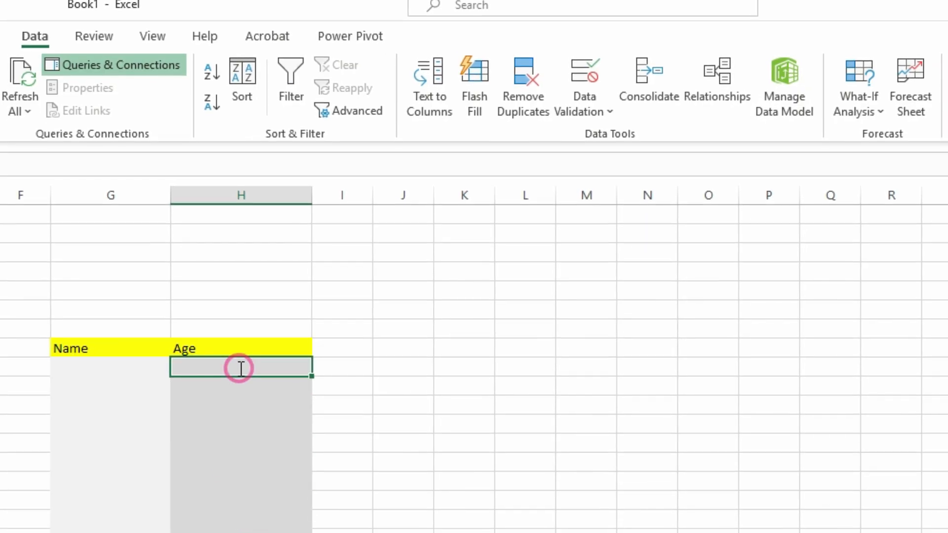
key("Return")
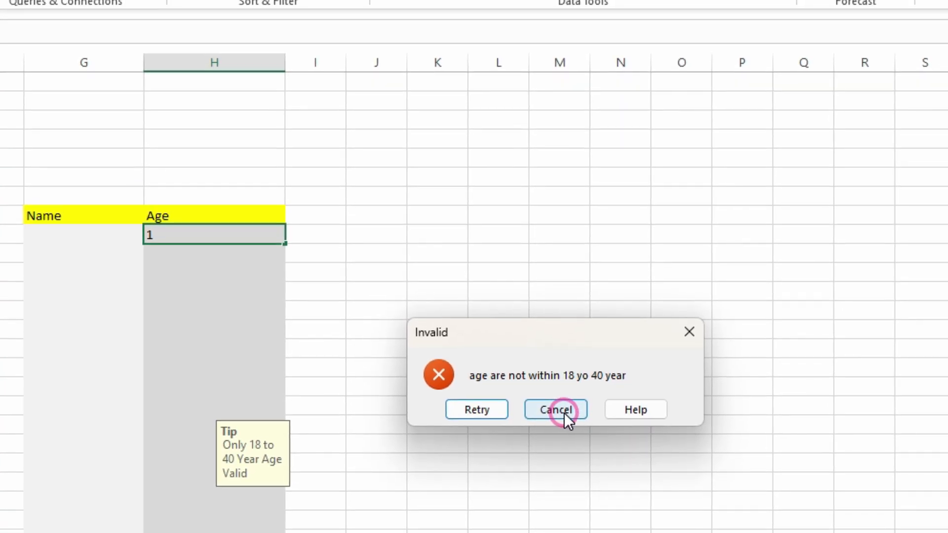
left_click(560, 424)
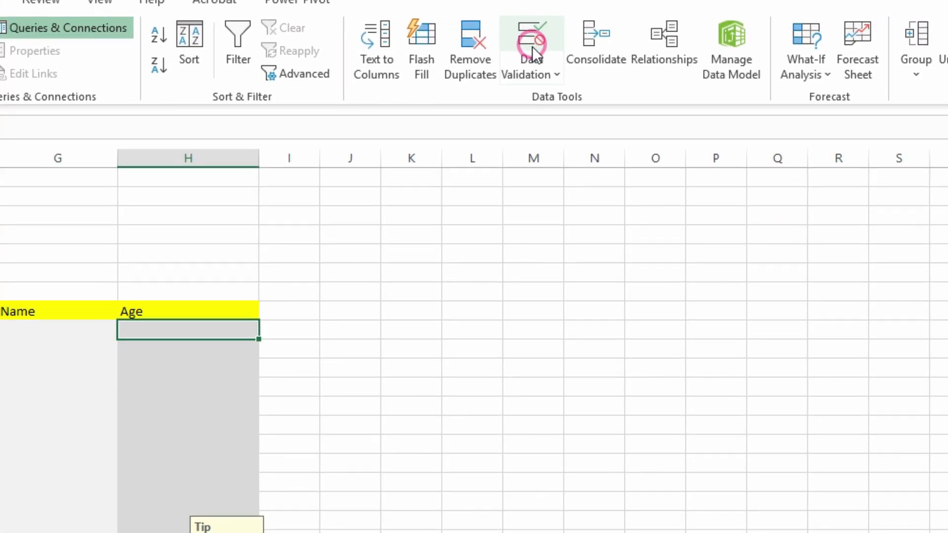
Correct "yo" to "to" in the validation error message for cell H9 and apply the change.
left_click(537, 39)
left_click(555, 105)
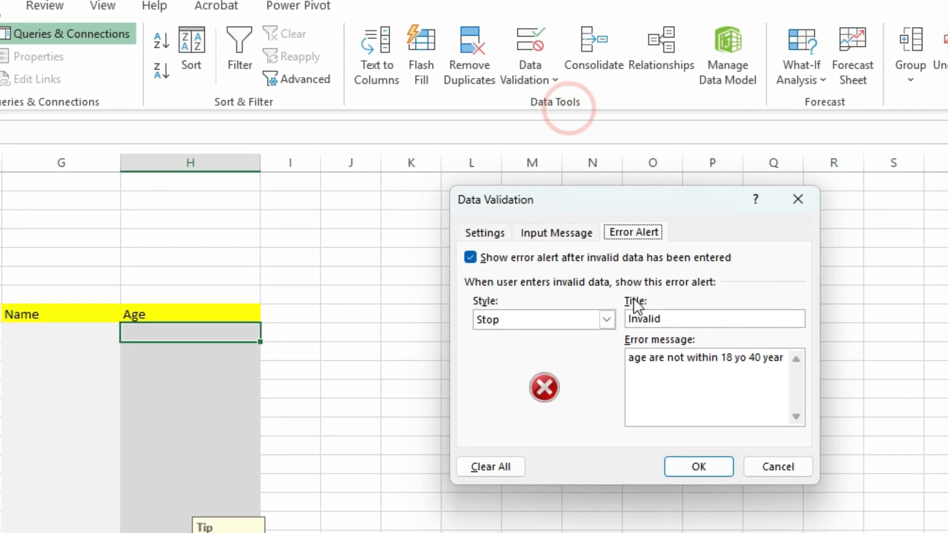
left_click(741, 355)
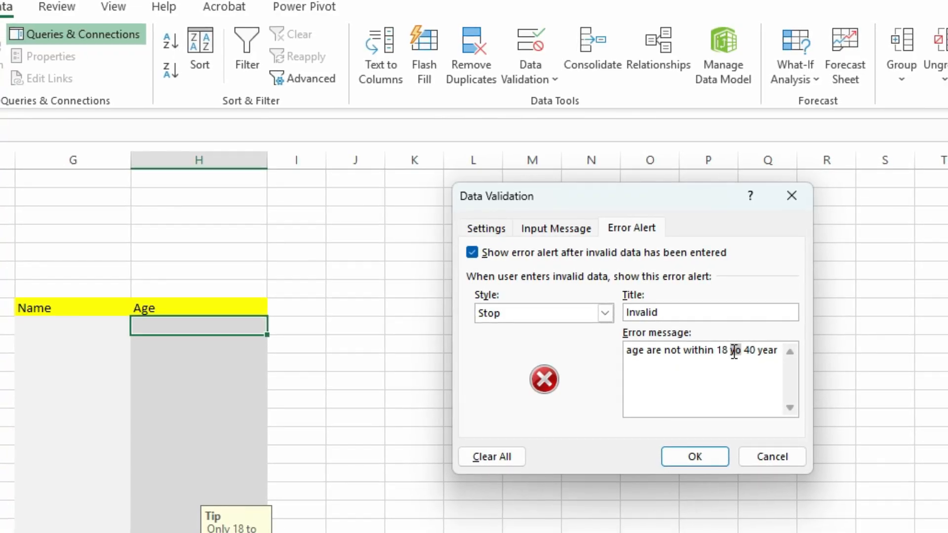
type("to")
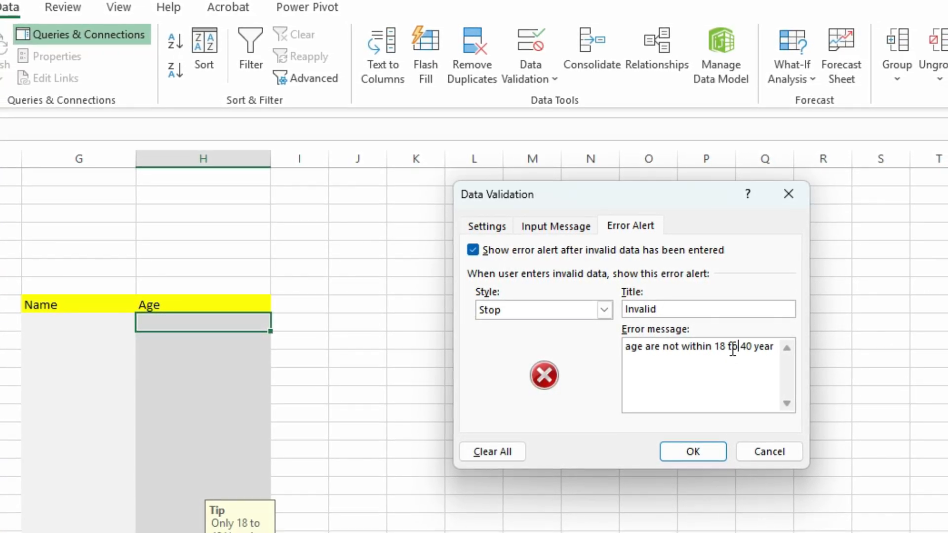
left_click(706, 449)
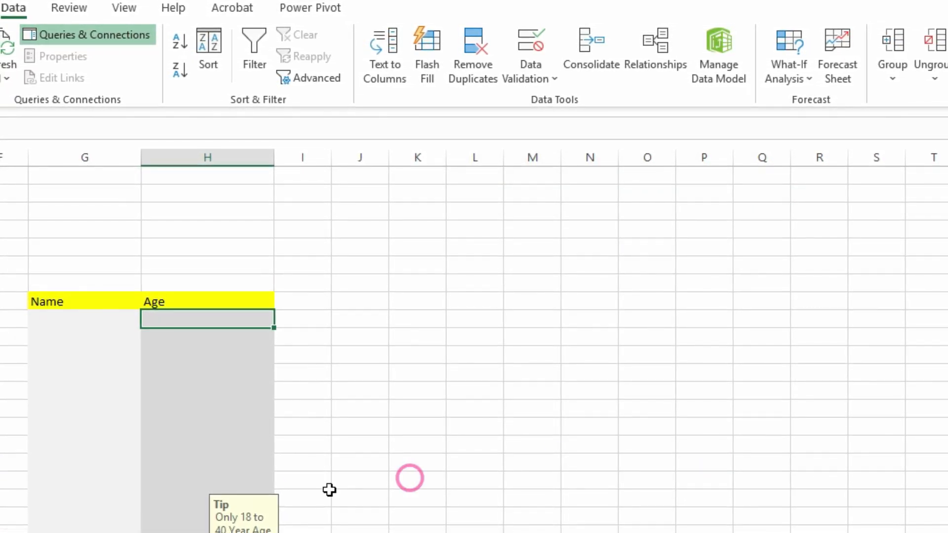
Test the age validation rule by entering 17 in H14, retry once, and cancel the entry.
left_click(191, 413)
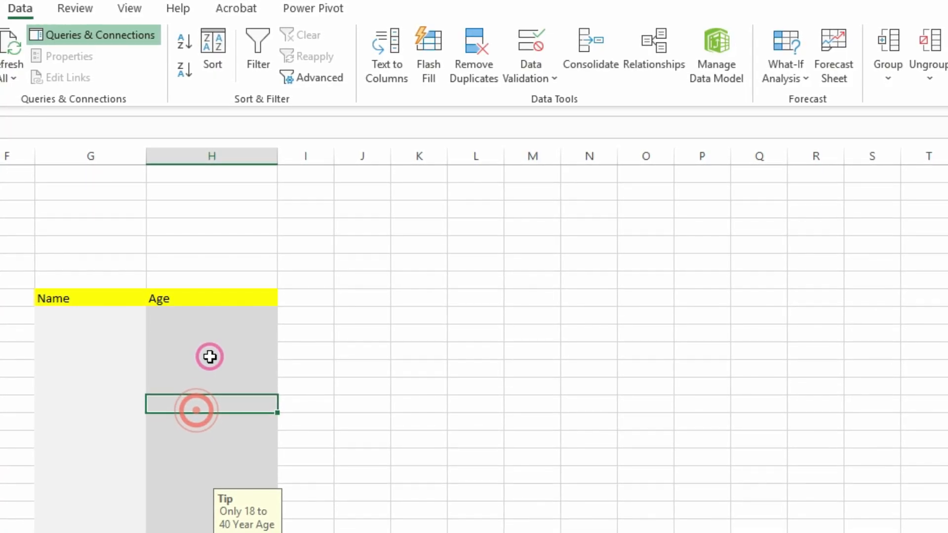
type("17")
key("Return")
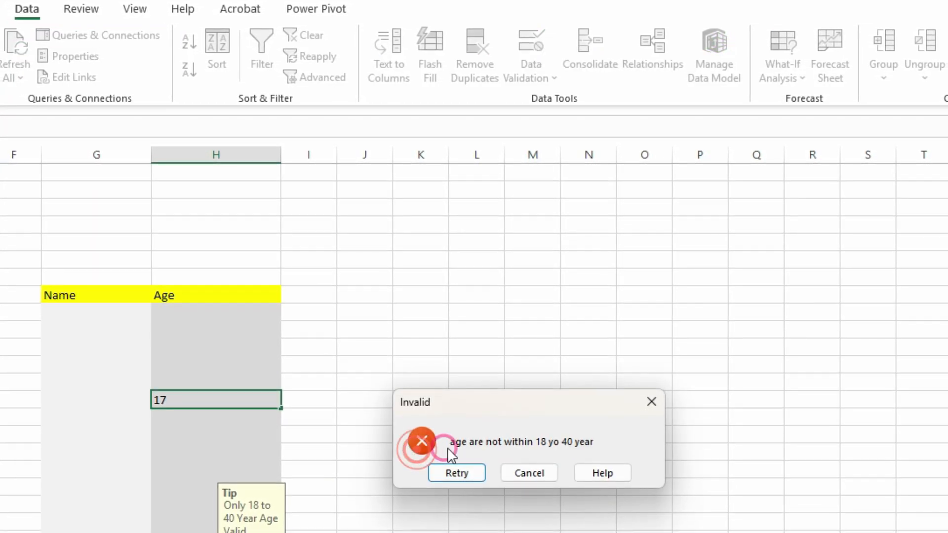
left_click(459, 470)
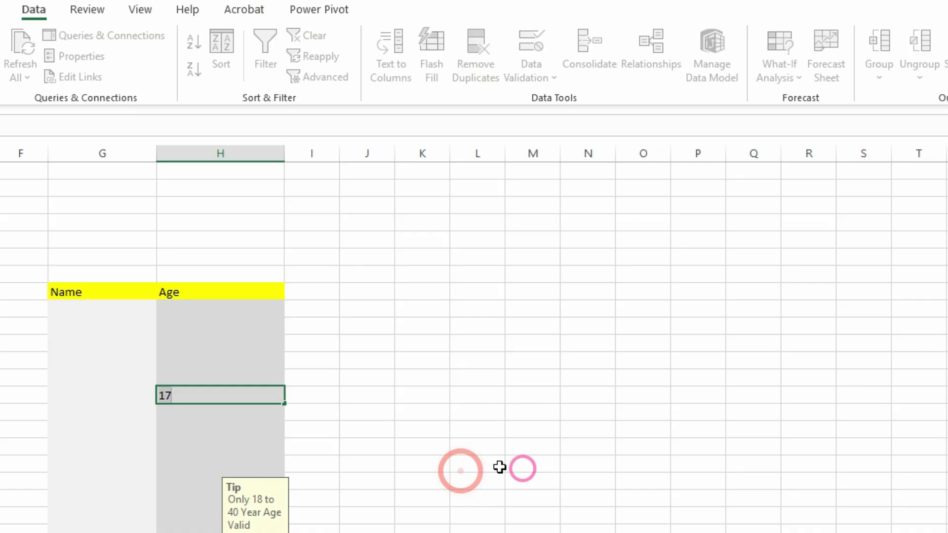
left_click(242, 444)
left_click(526, 464)
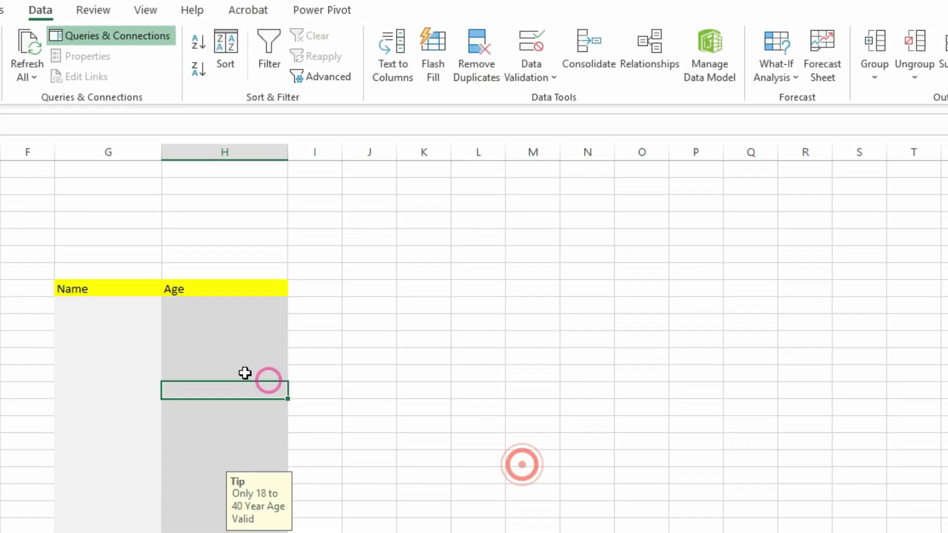
Test the age rule with the decimal value 17.99 in H12 and choose to retry the entry.
left_click(194, 398)
left_click(192, 360)
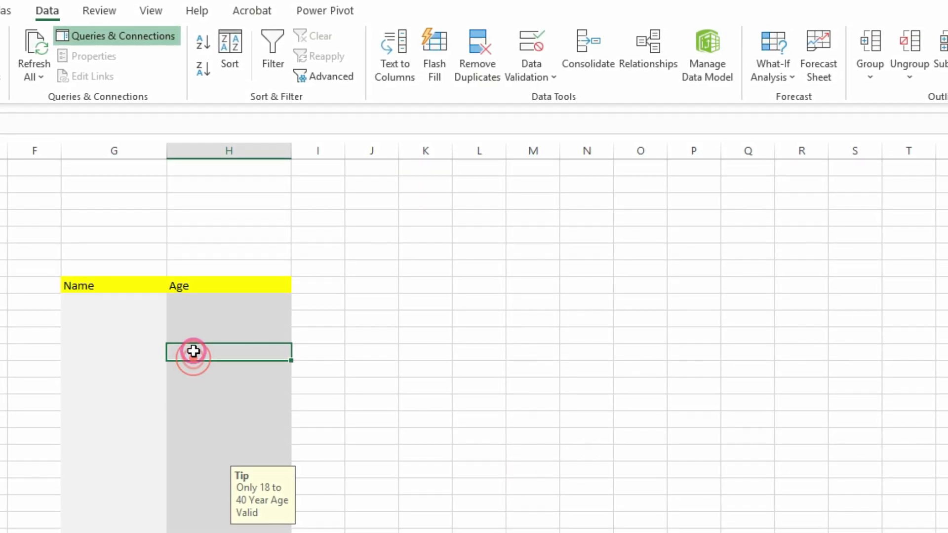
type("17.99")
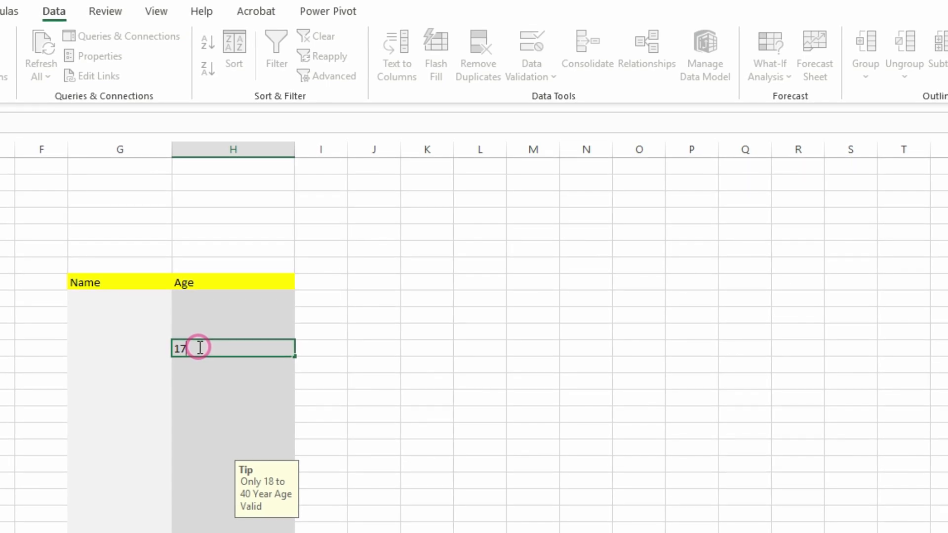
left_click(371, 436)
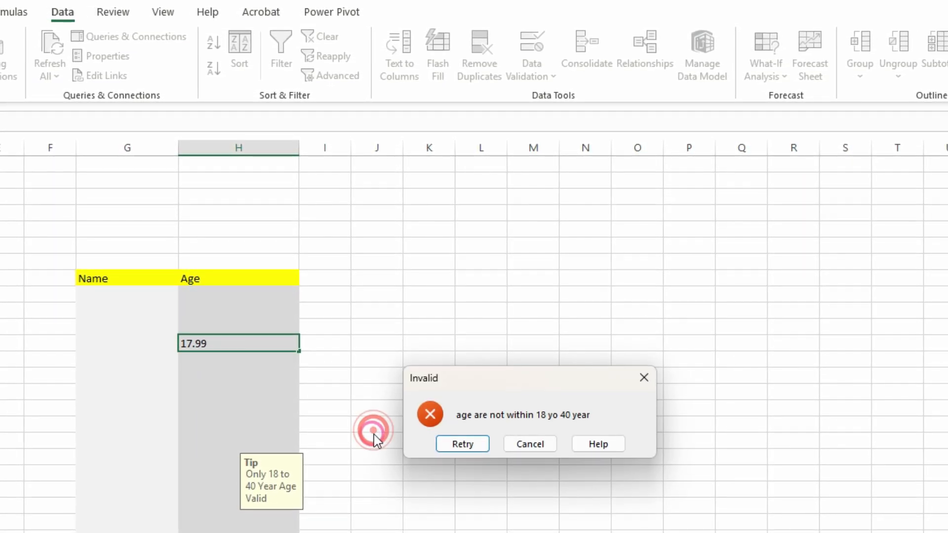
left_click(483, 440)
Replace the rejected entry in H12 with 18 and commit it.
key("BackSpace")
key("BackSpace")
key("BackSpace")
key("BackSpace")
key("BackSpace")
type("18")
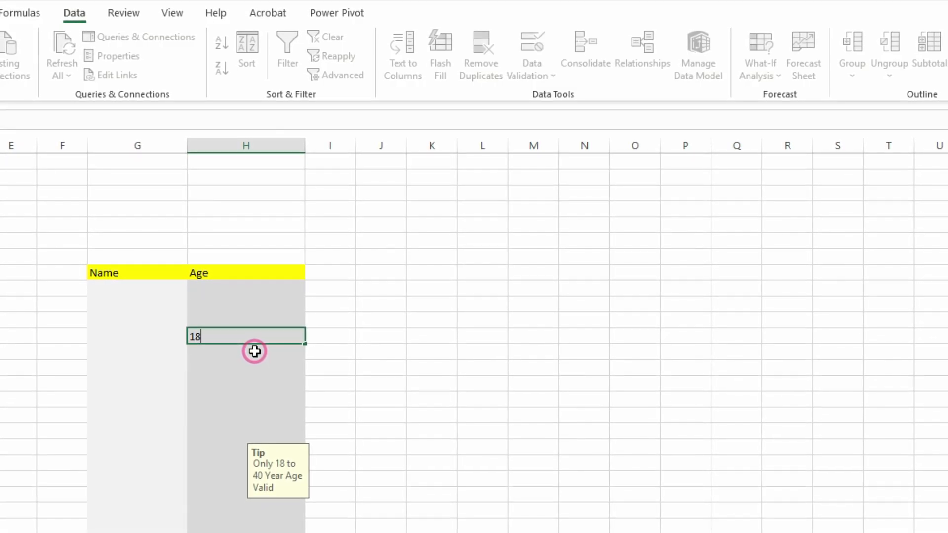
left_click(498, 428)
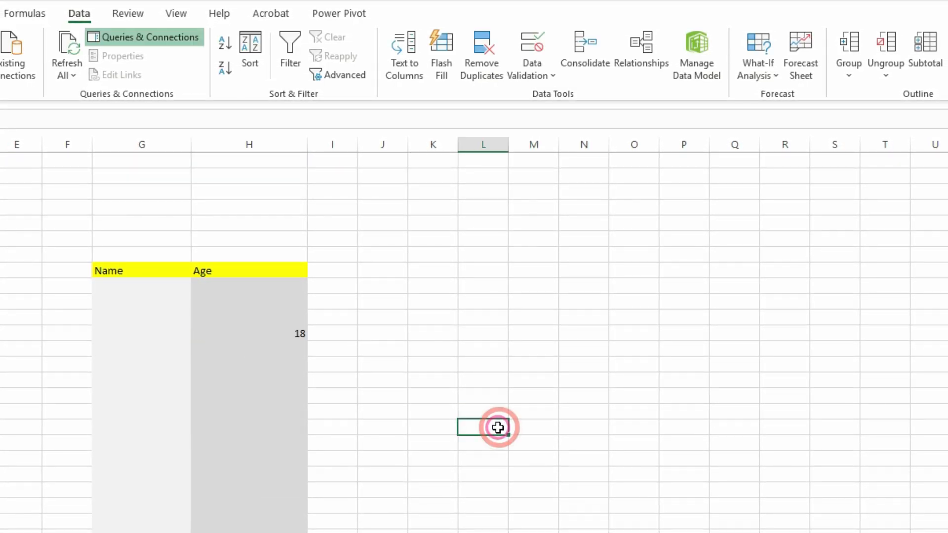
Test the upper age limit by entering 41 in H13, and cancel the entry.
left_click(274, 349)
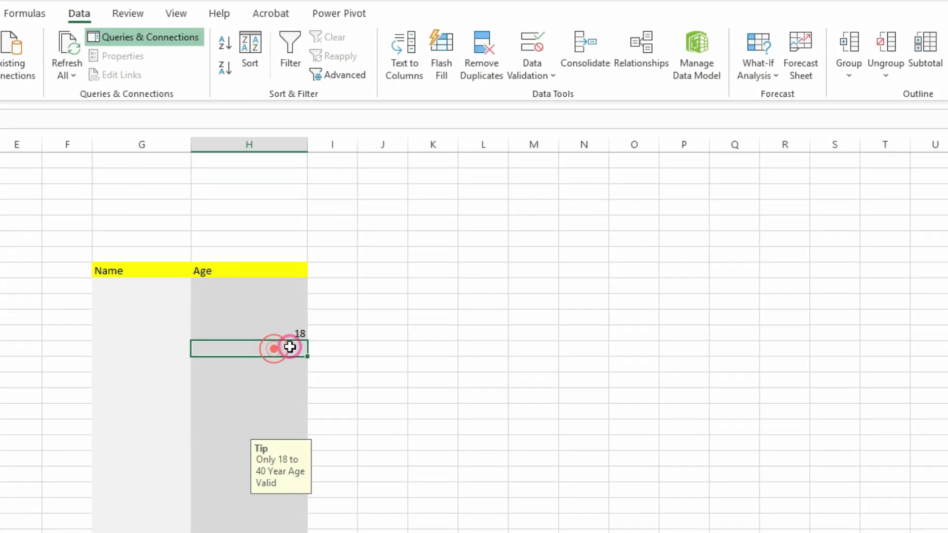
type("41")
left_click(360, 329)
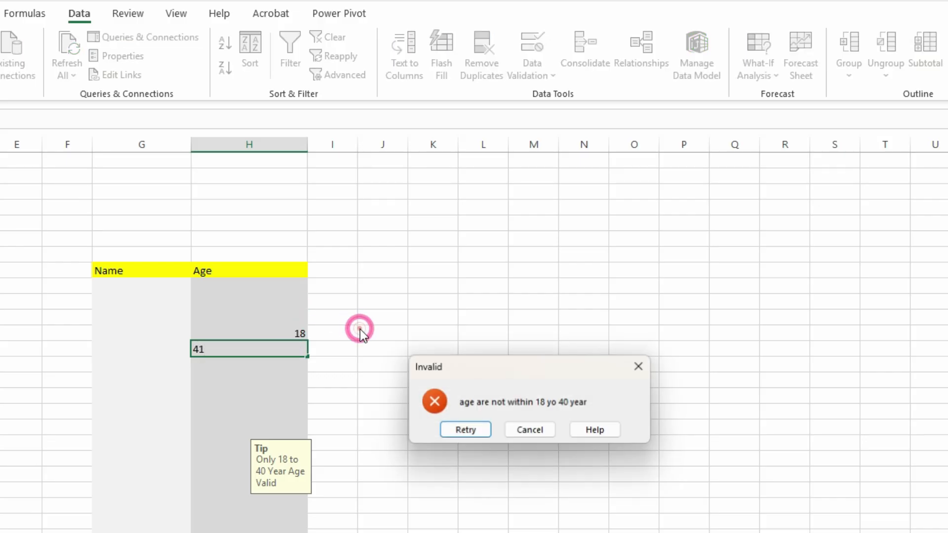
left_click(531, 431)
left_click(242, 359)
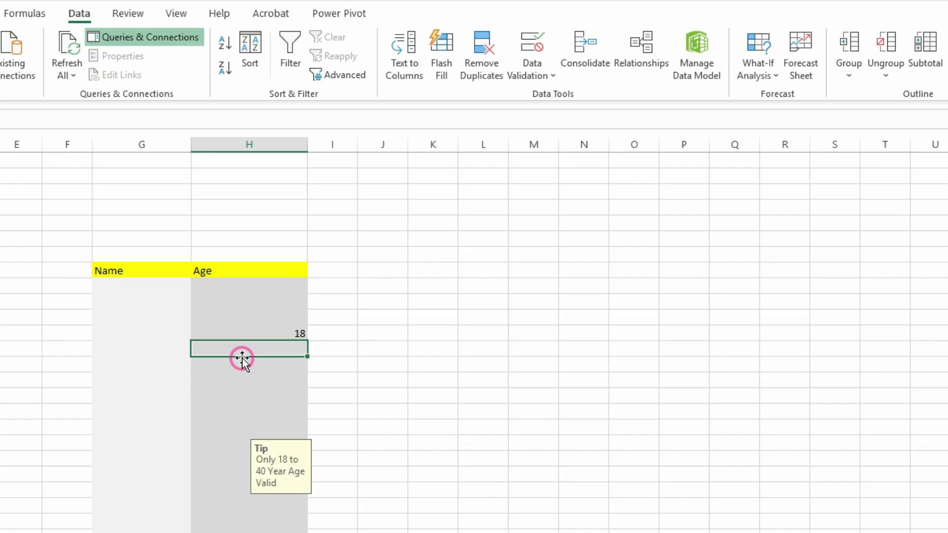
Enter the ages 40 in H13 and 35 in H11 of the Age column.
left_click(238, 349)
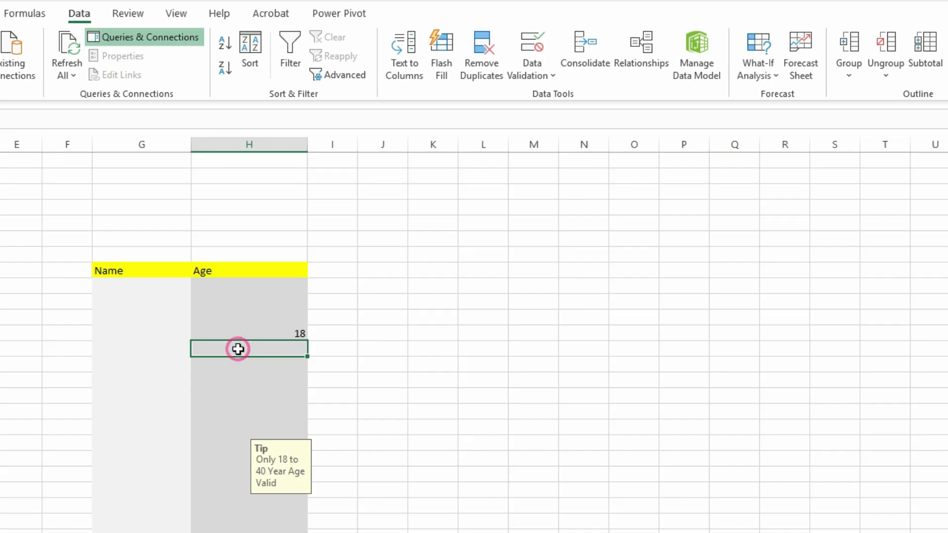
type("40")
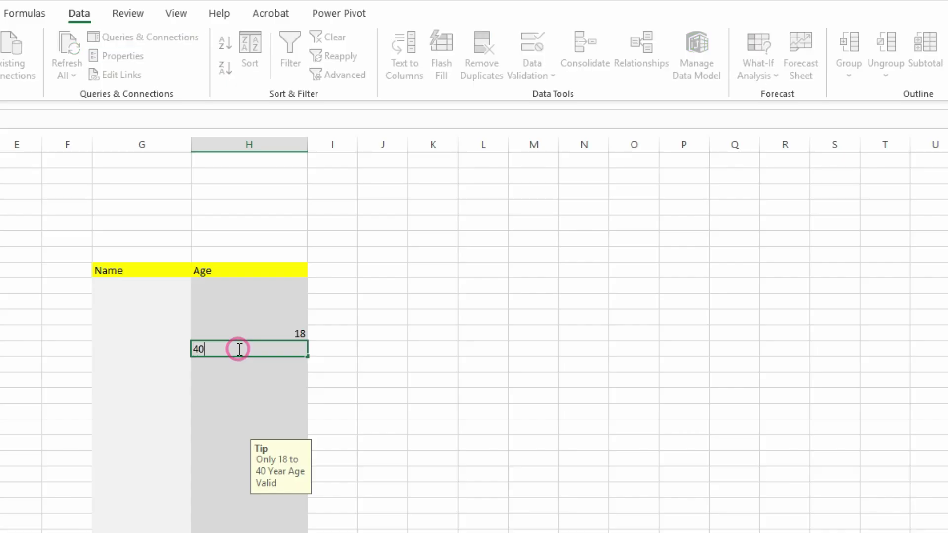
left_click(429, 395)
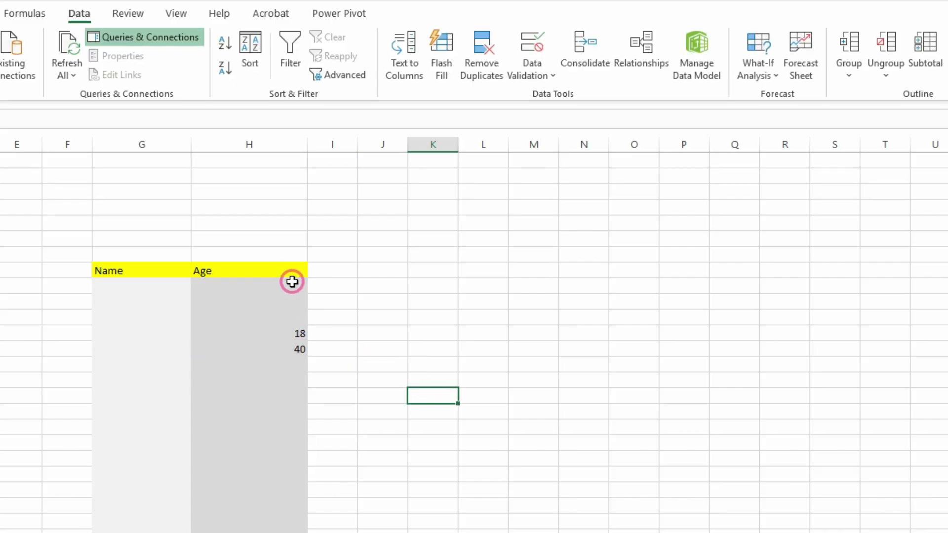
left_click(258, 311)
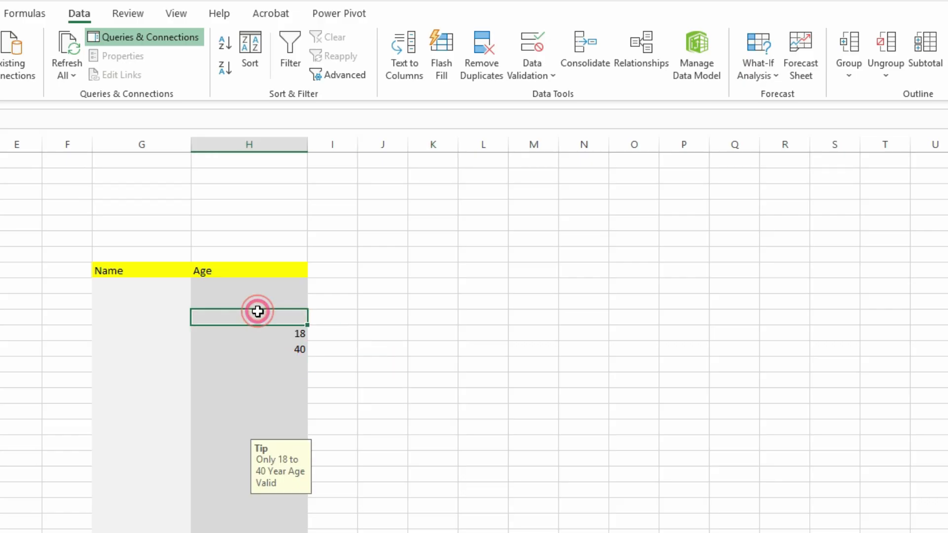
type("35")
left_click(344, 385)
Test the age rule with 45 in H15, and cancel the entry.
left_click(302, 383)
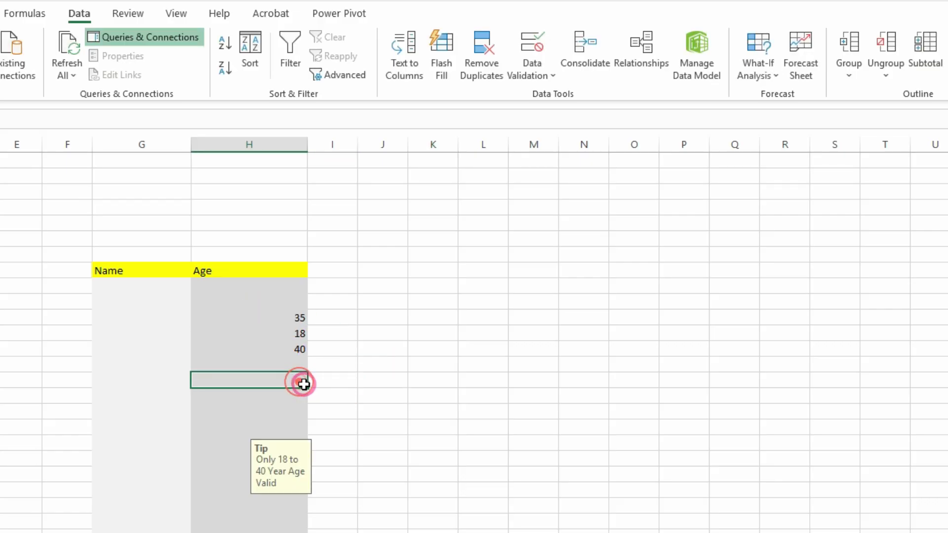
type("45")
left_click(348, 419)
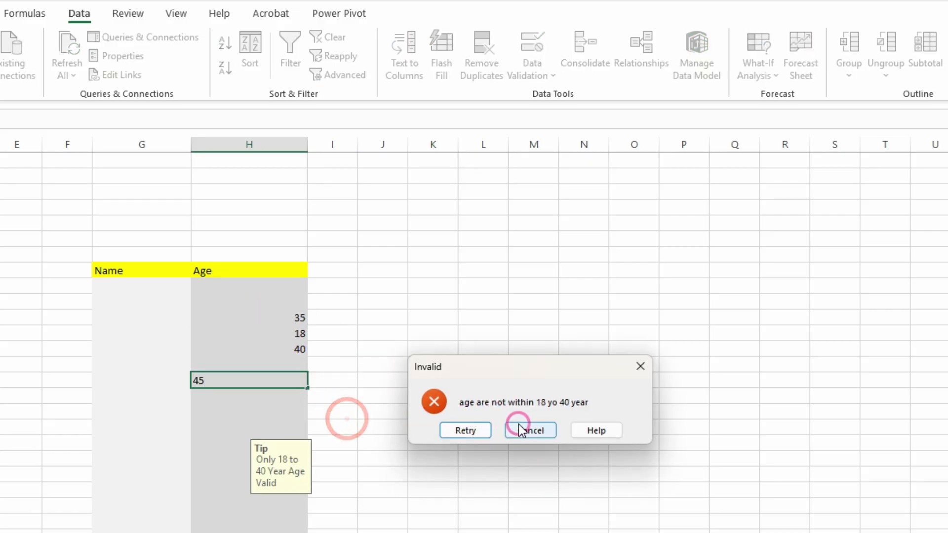
left_click(533, 429)
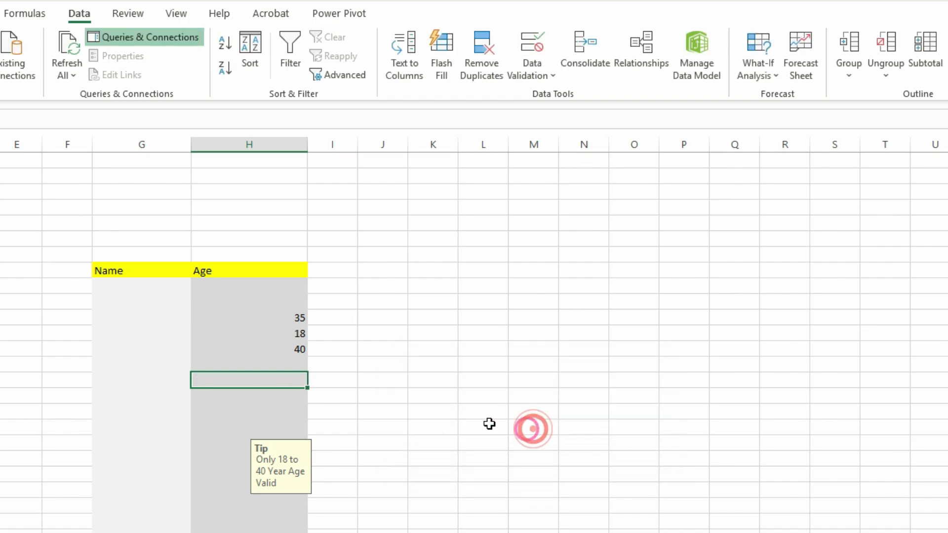
left_click(360, 403)
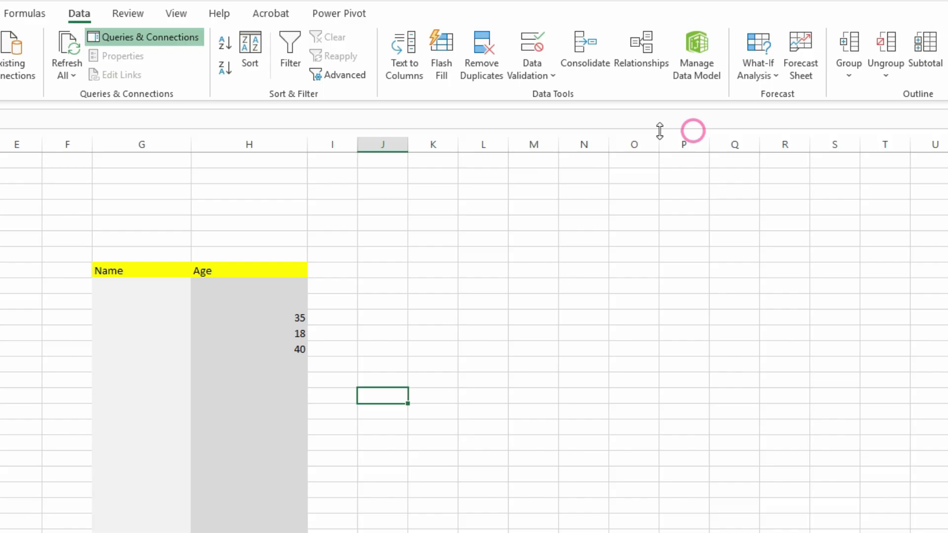
Review the criteria types that Data Validation can allow, and close the settings without applying anything.
left_click(544, 70)
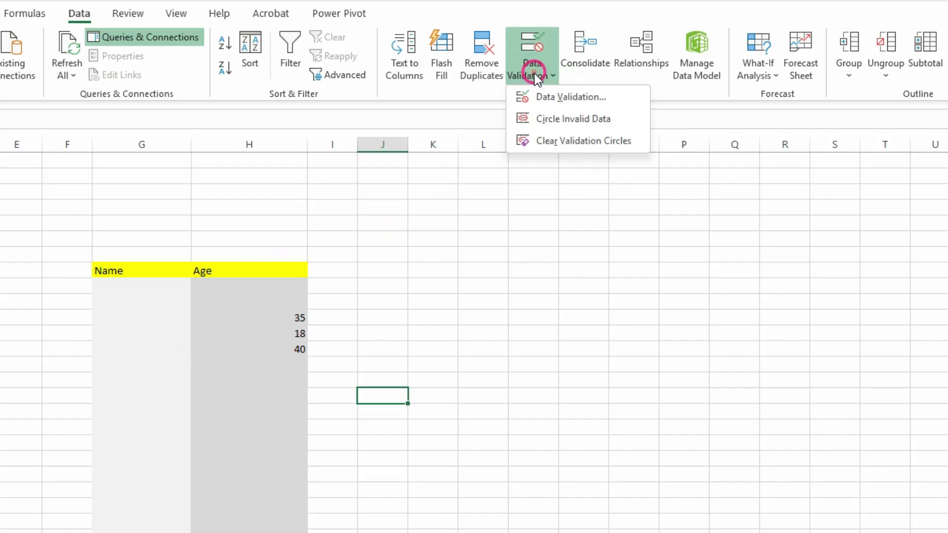
left_click(548, 96)
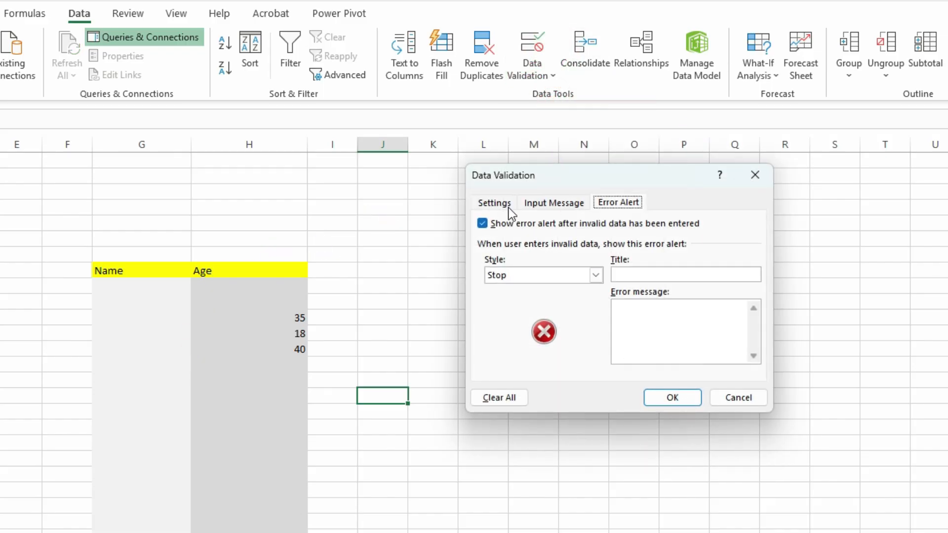
left_click(493, 203)
left_click(599, 254)
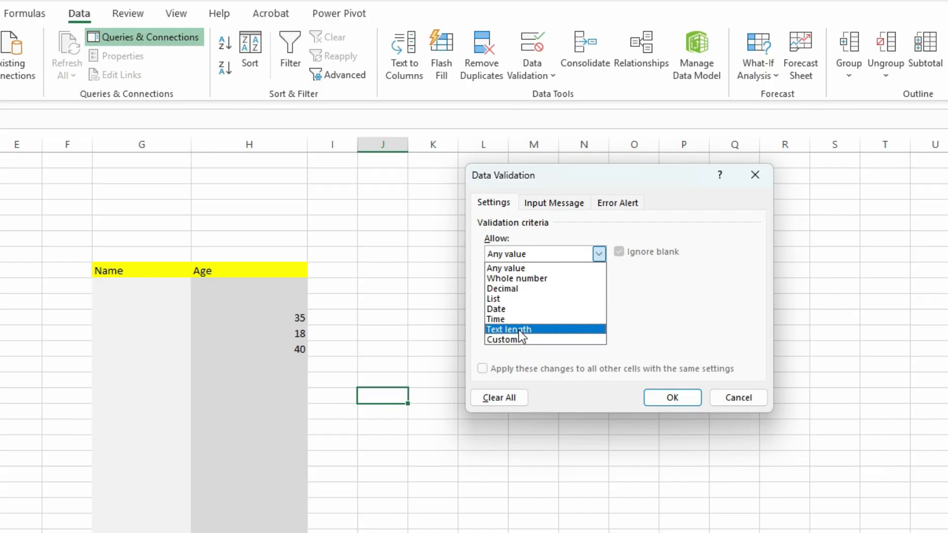
left_click(745, 426)
left_click(738, 395)
left_click(108, 283)
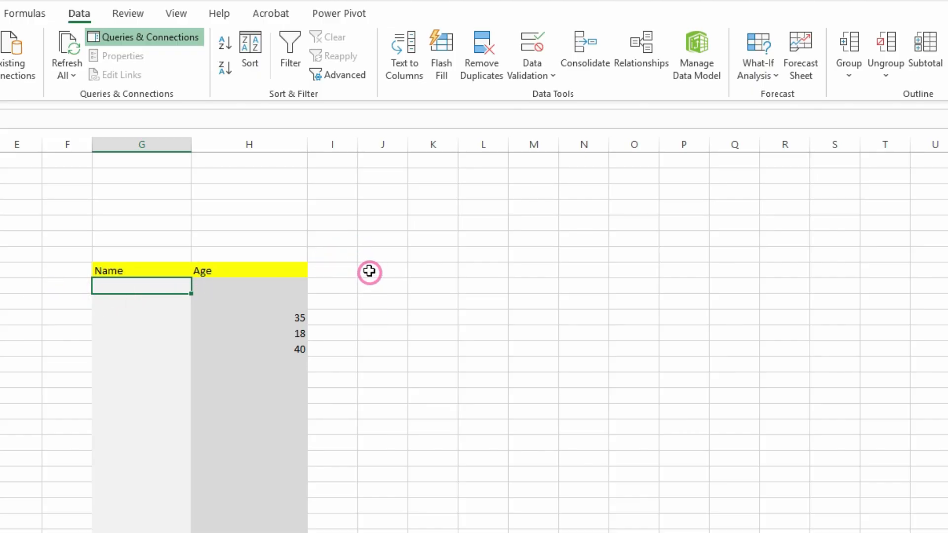
left_click(550, 77)
left_click(149, 288)
left_click(147, 390)
left_click(147, 411)
left_click(149, 272)
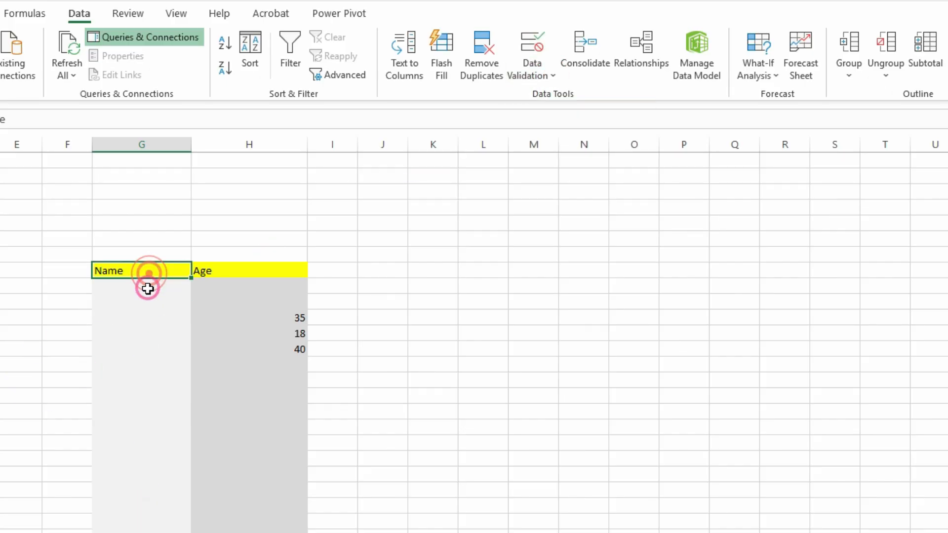
Apply a Text length validation between 3 and 10 to the cells below the Name header.
left_click_drag(148, 289, 148, 531)
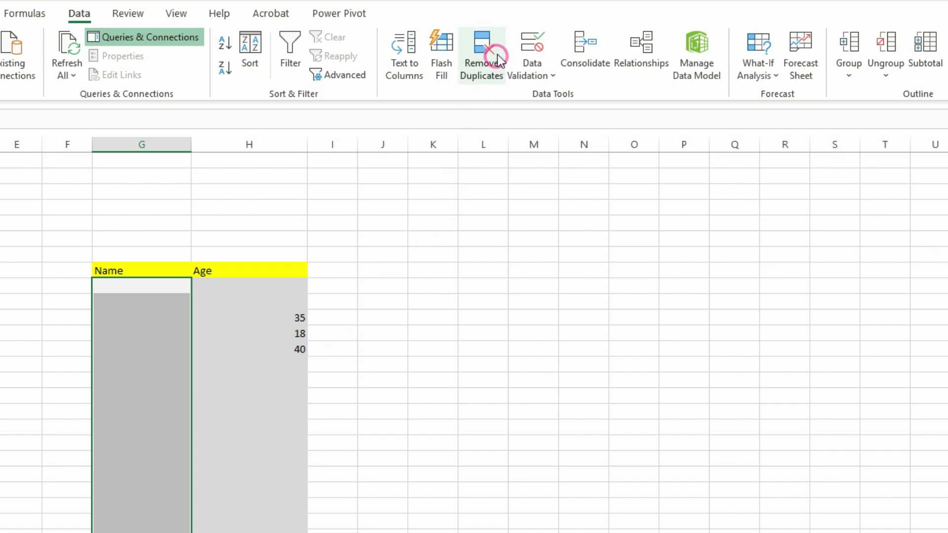
left_click(538, 62)
left_click(568, 96)
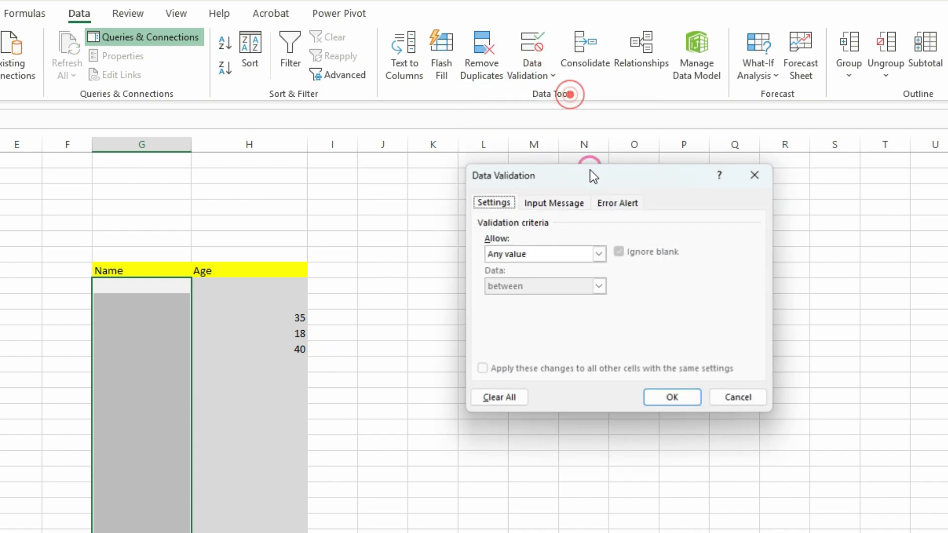
left_click(519, 256)
left_click(515, 329)
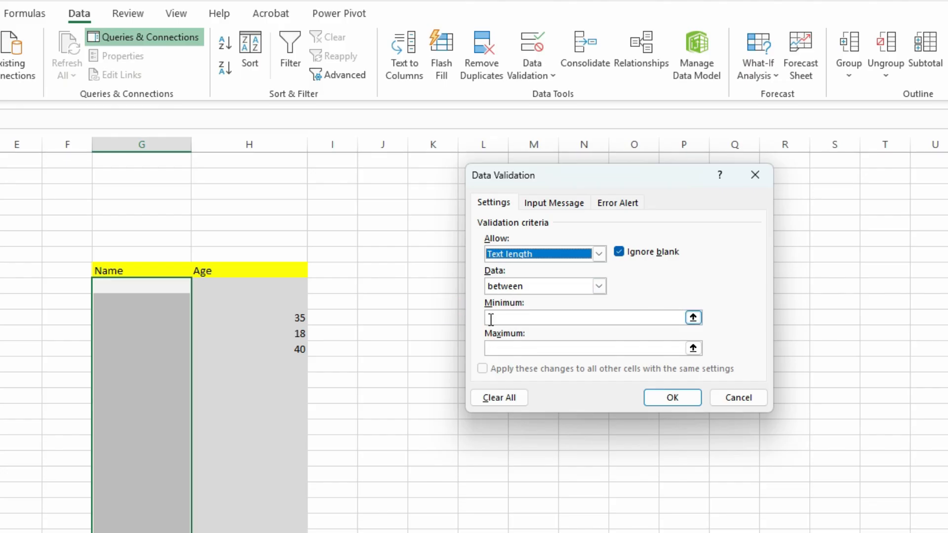
left_click(513, 316)
type("3")
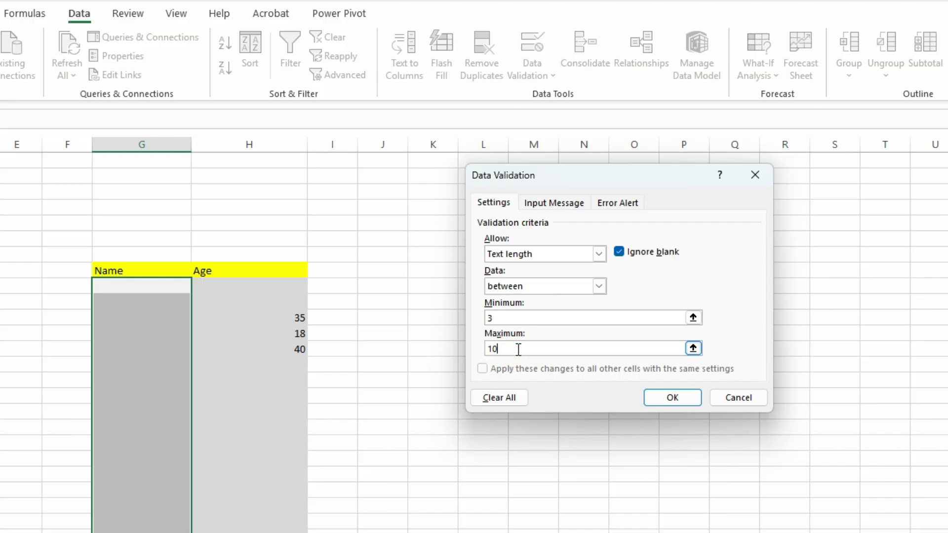
left_click(683, 395)
left_click(247, 394)
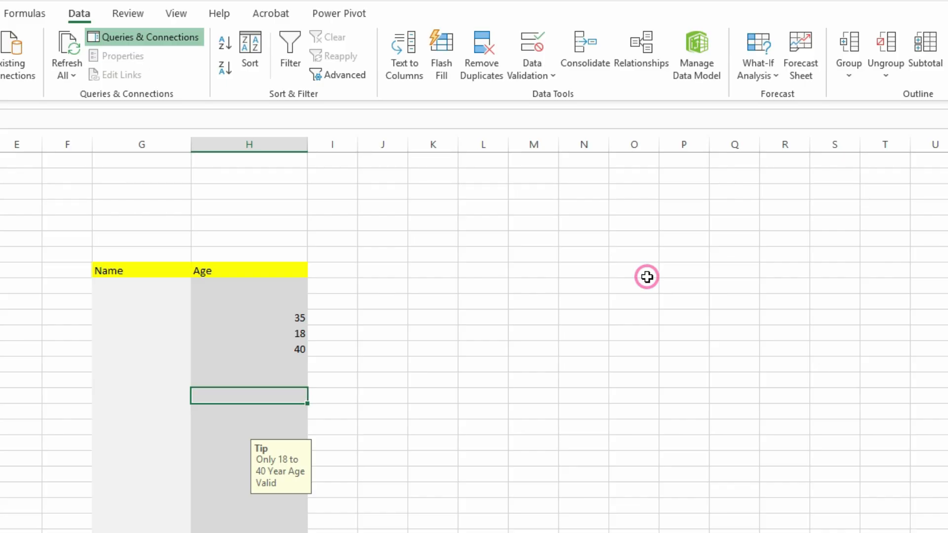
Enter the three-letter text hjk in G10 of the Name column to test the length rule.
left_click(124, 298)
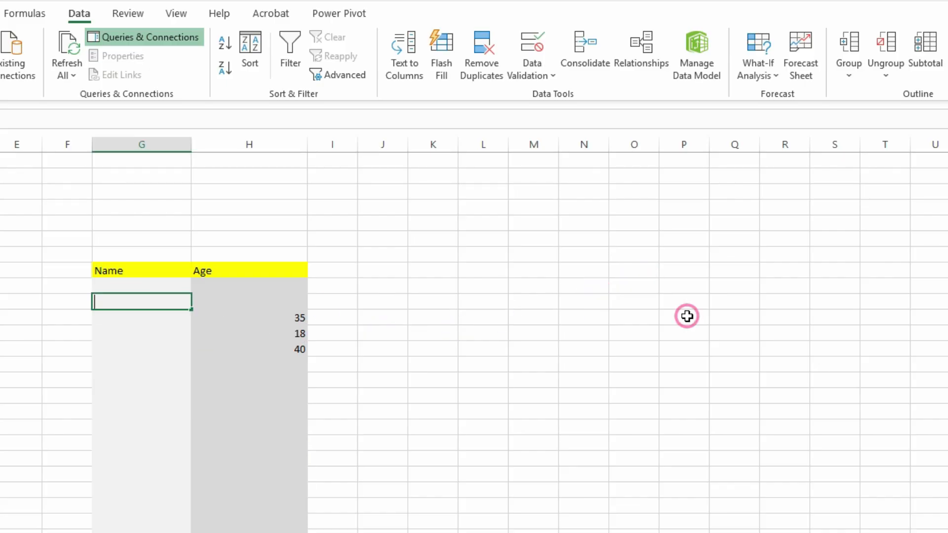
type("hjk")
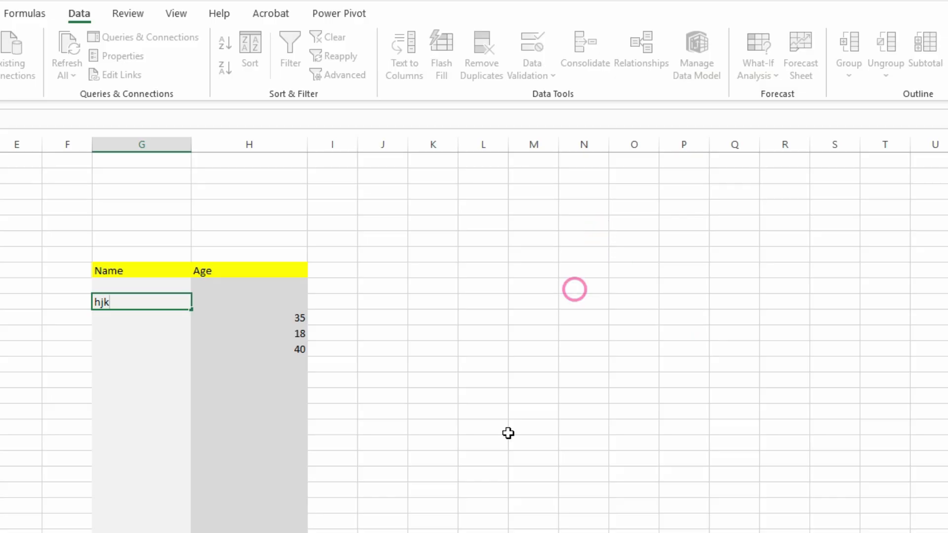
left_click(487, 456)
Test the text length rule with the two-letter text hj in G12, and cancel the entry.
left_click(134, 331)
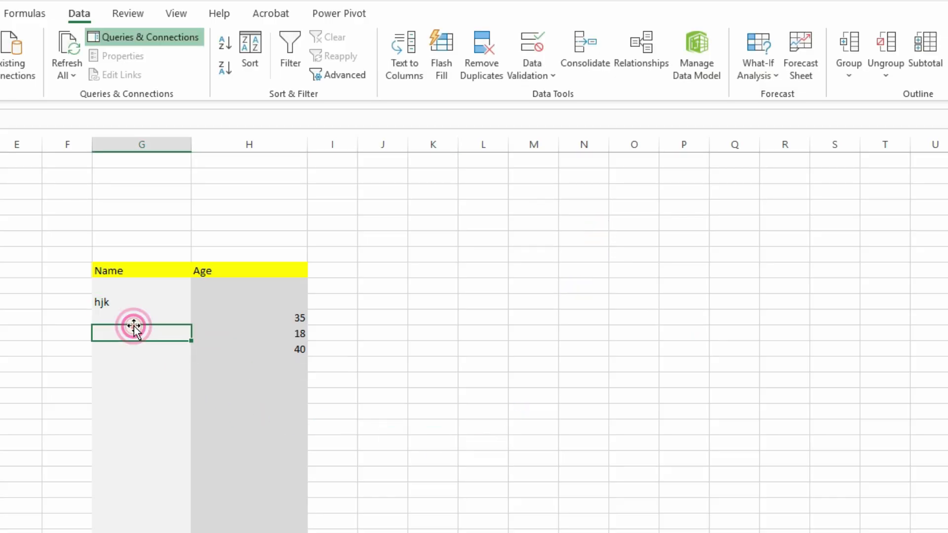
type("hjk")
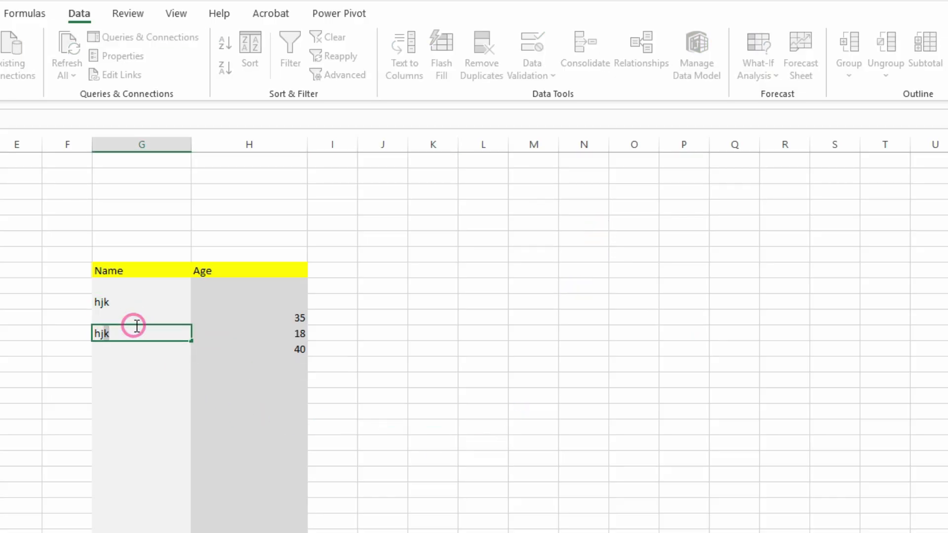
left_click(240, 430)
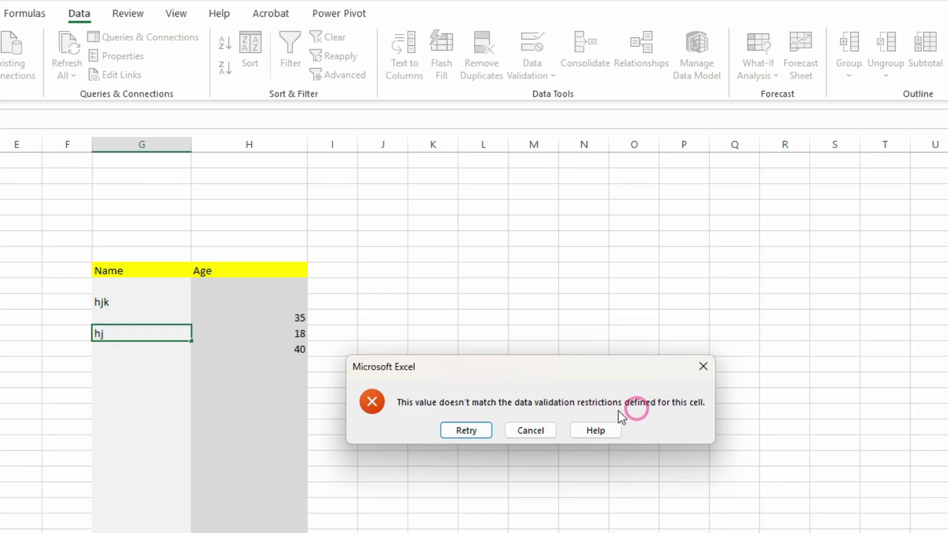
left_click(538, 428)
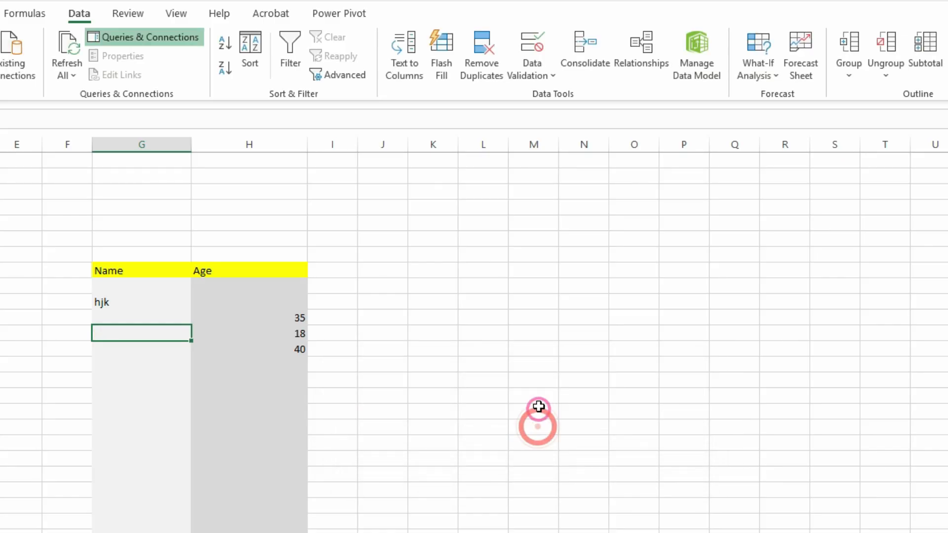
Add a validation input message titled Name, reading "between 3 to 10 Charecter", to the cells below the Name header.
left_click(104, 303)
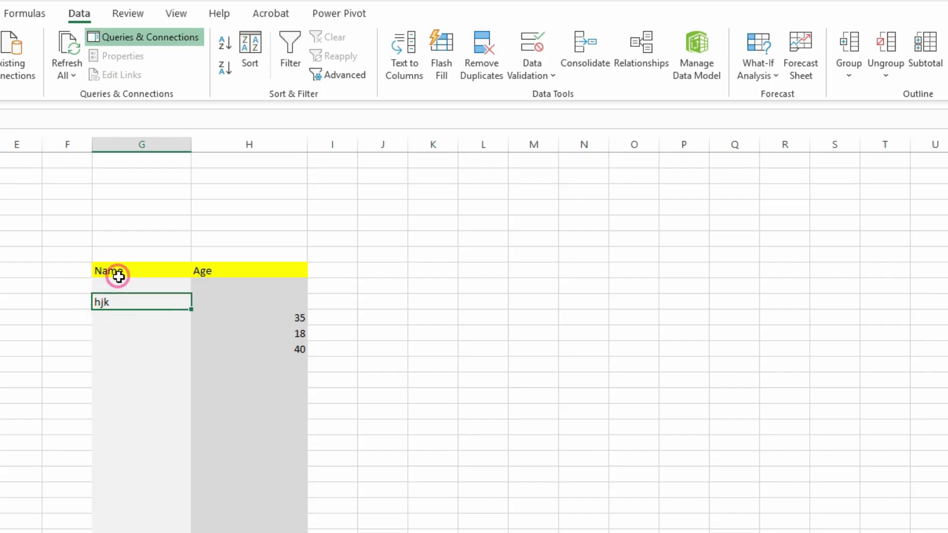
left_click_drag(121, 286, 158, 519)
left_click(532, 72)
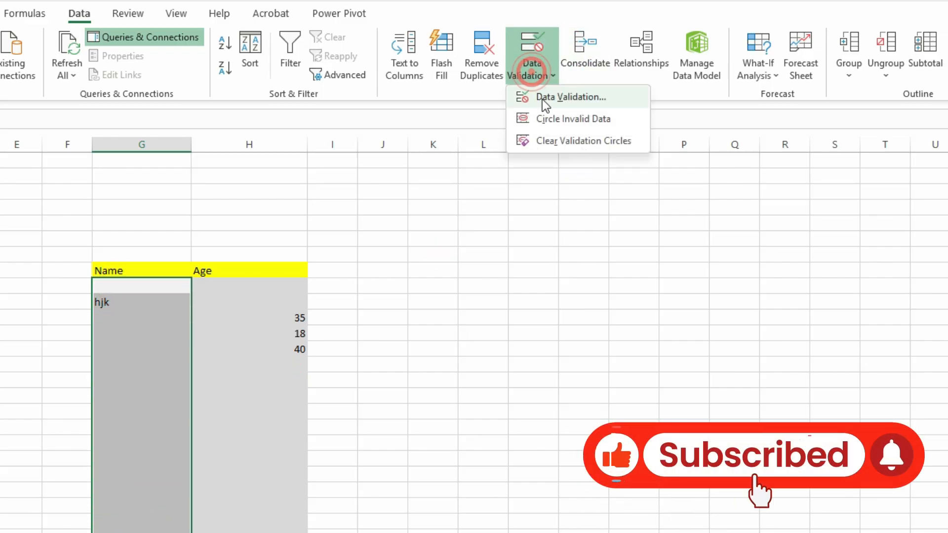
left_click(556, 97)
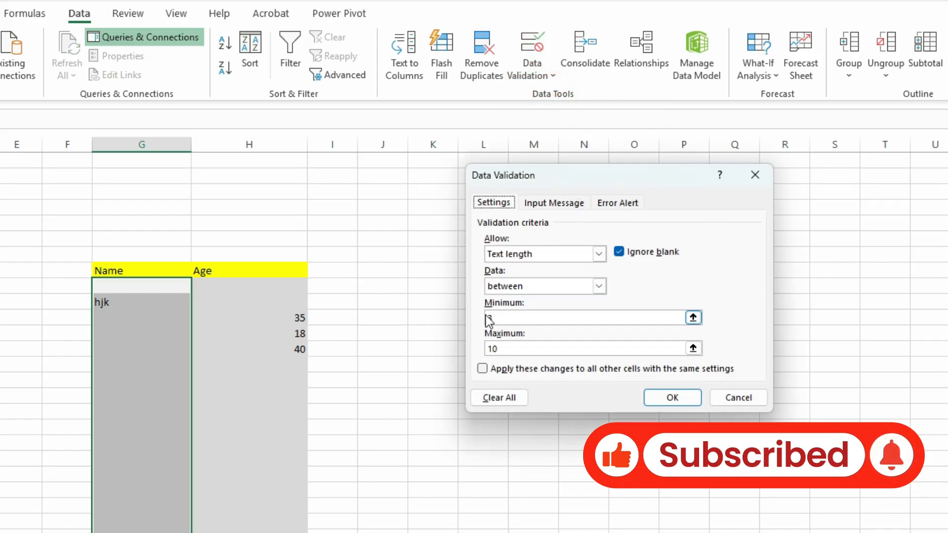
left_click(554, 202)
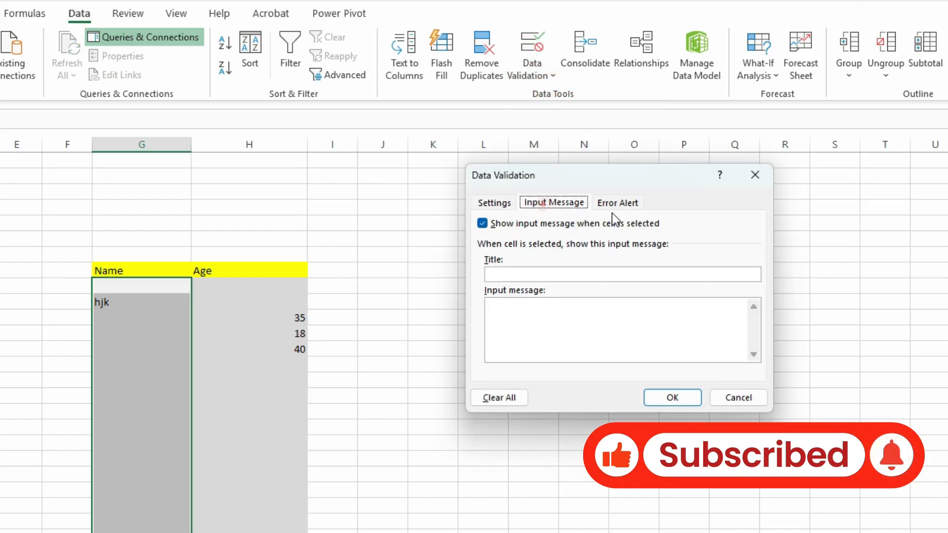
left_click(535, 337)
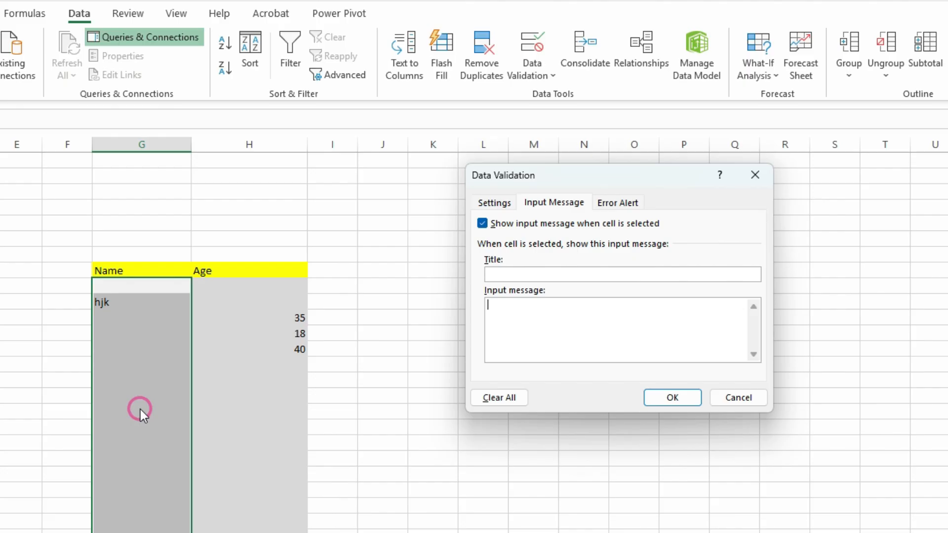
left_click(518, 272)
type("Name")
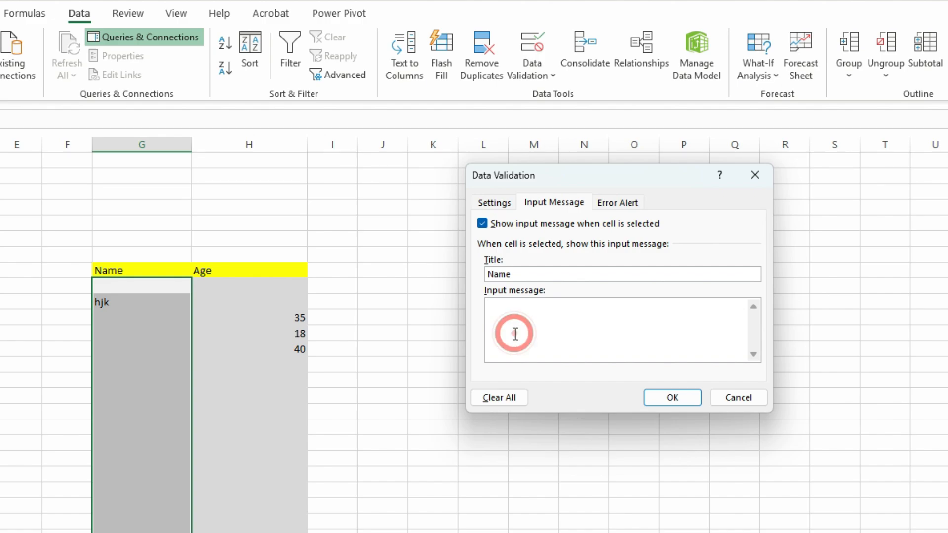
type("o")
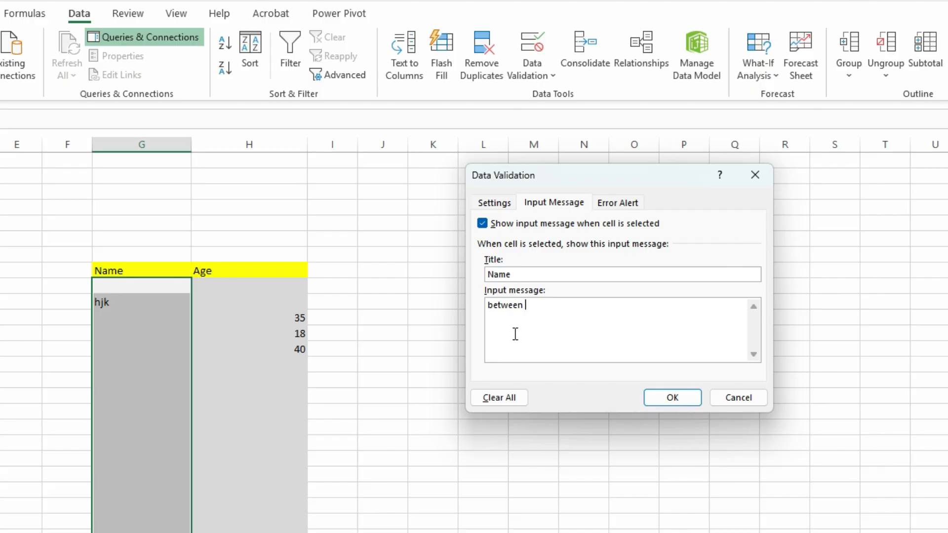
type("o 10 Charecter")
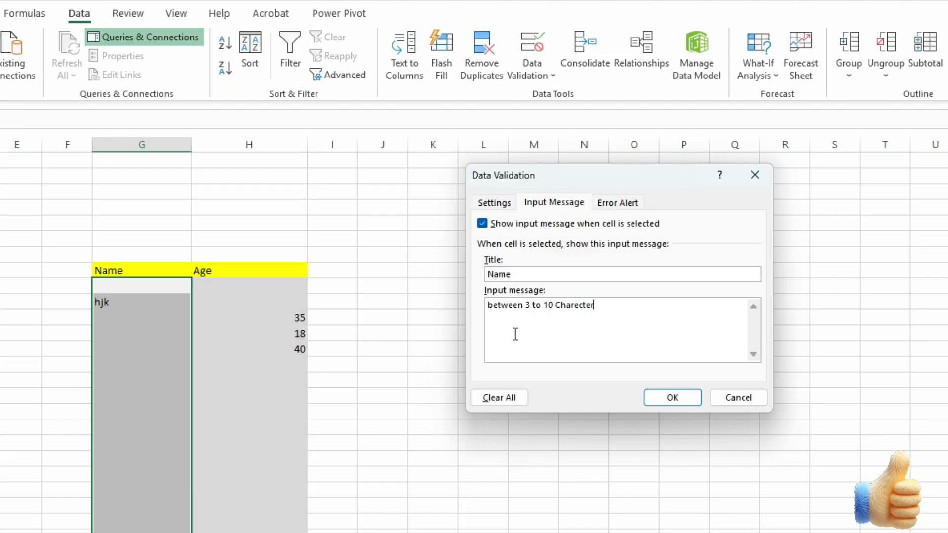
left_click(613, 346)
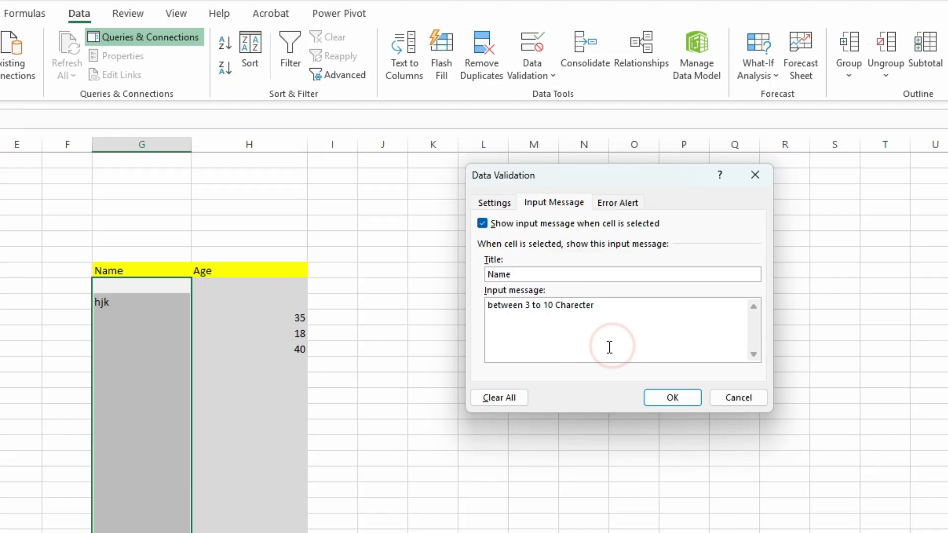
Set the validation error alert's title to Name and its message to "Not Valid", and apply the validation settings.
left_click(627, 203)
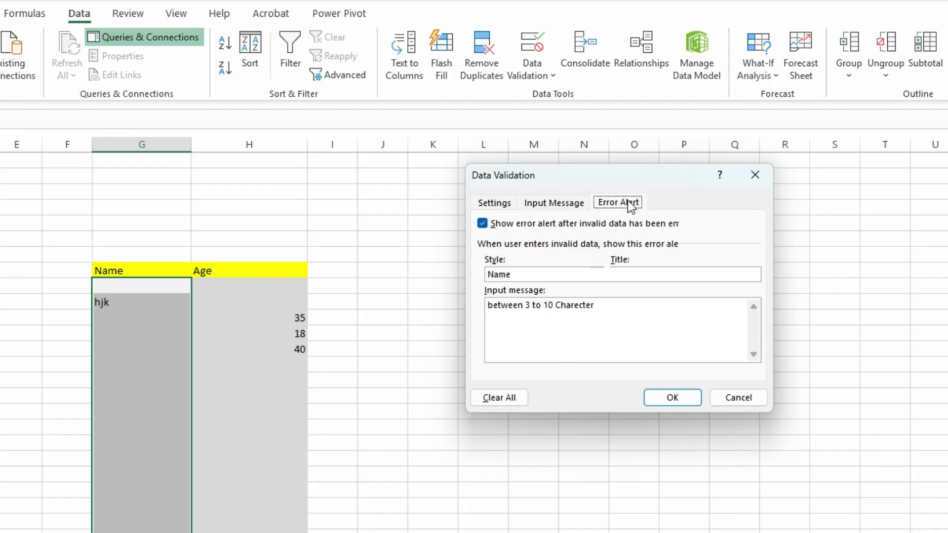
left_click(622, 272)
type("Na")
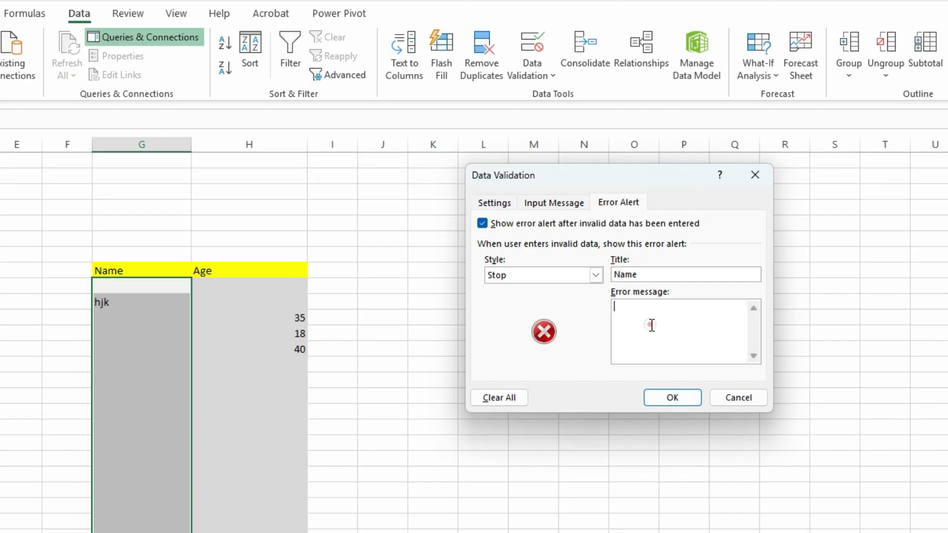
type("Not Valid")
left_click(675, 405)
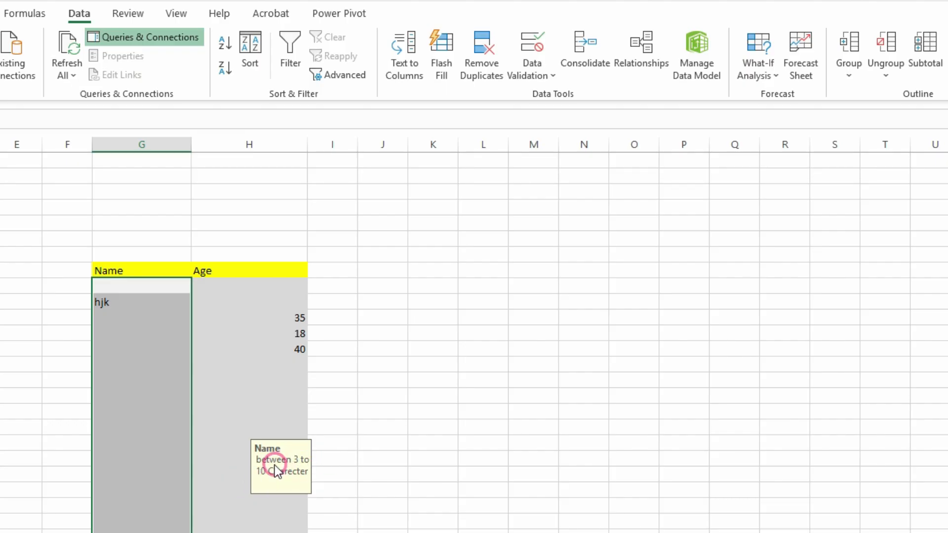
Test the custom alert with hg in G14, cancel that entry, and enter dfgh in the cell instead.
left_click(152, 363)
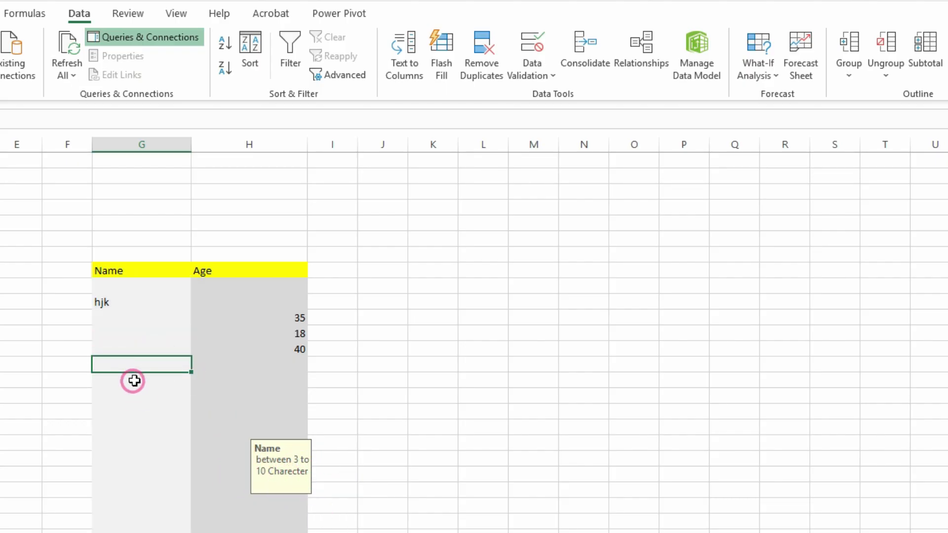
type("hg")
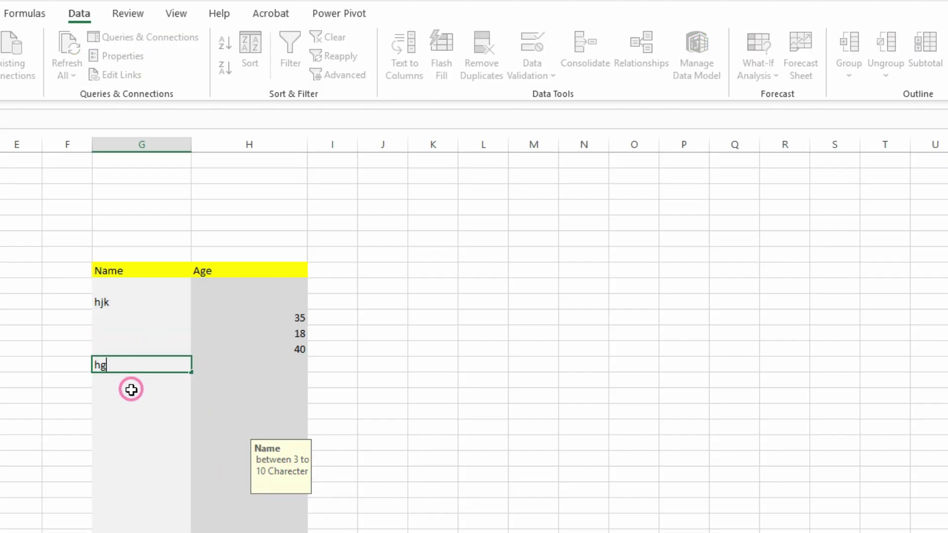
left_click(137, 441)
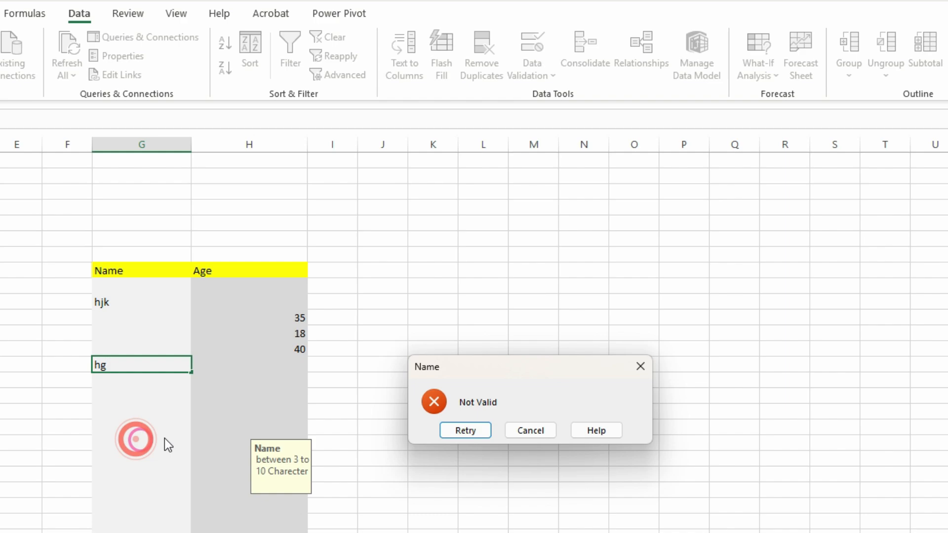
left_click(526, 430)
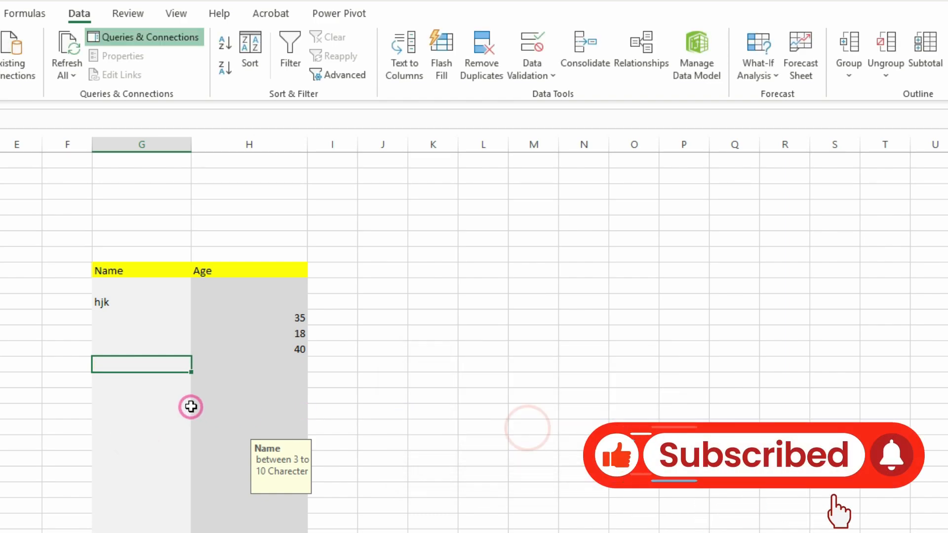
type("dfgh")
left_click(134, 444)
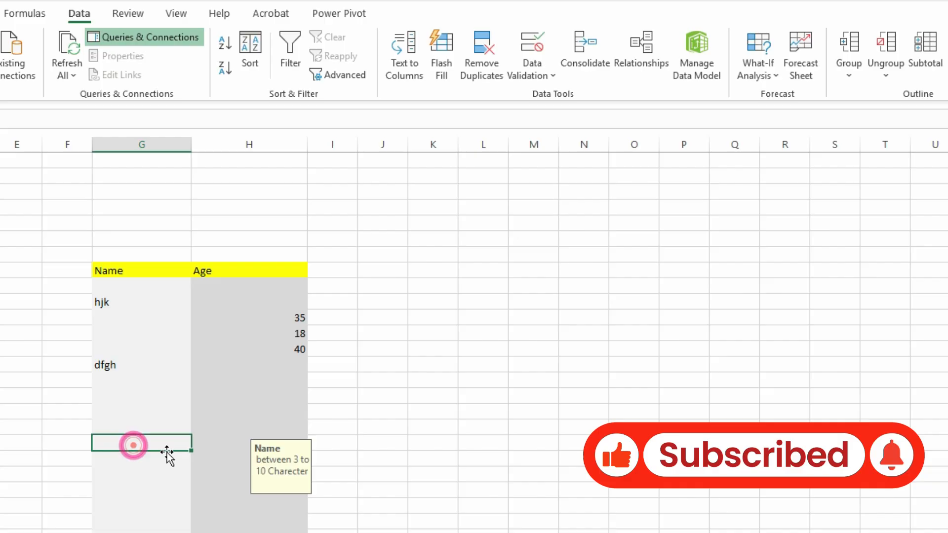
Try to enter the overlong text dsxlhnbfkjdshgjokfjhds in G16 to test the maximum length.
double_click(149, 400)
type("dsxlhnbfkjdshgjokfjhds")
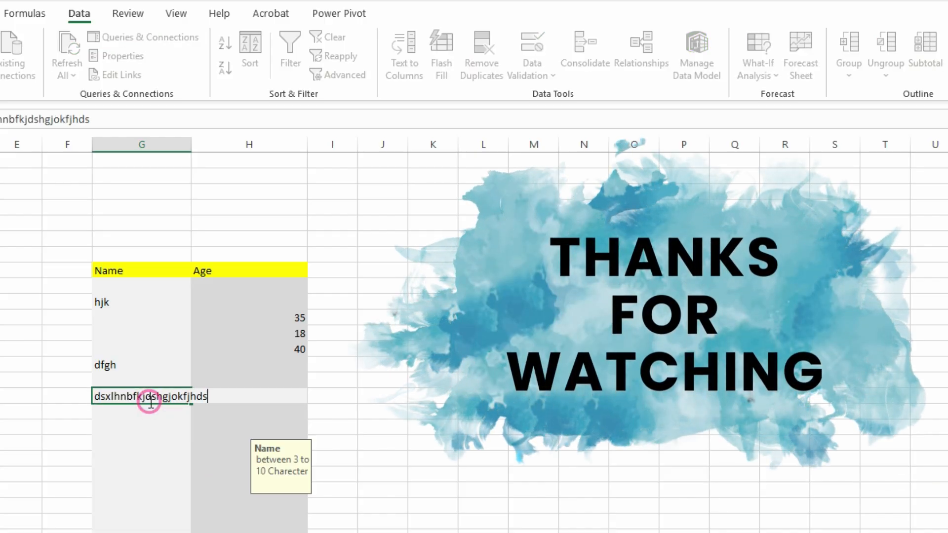
left_click(217, 146)
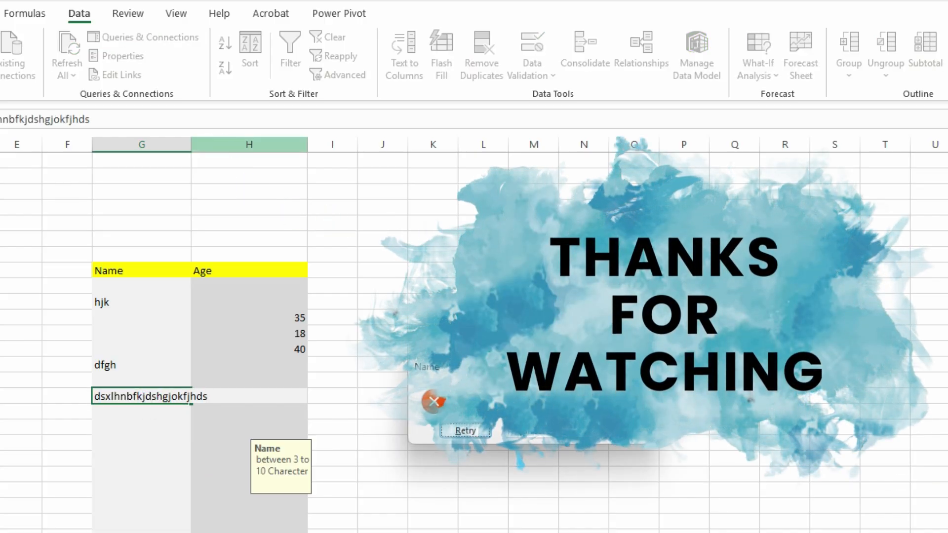